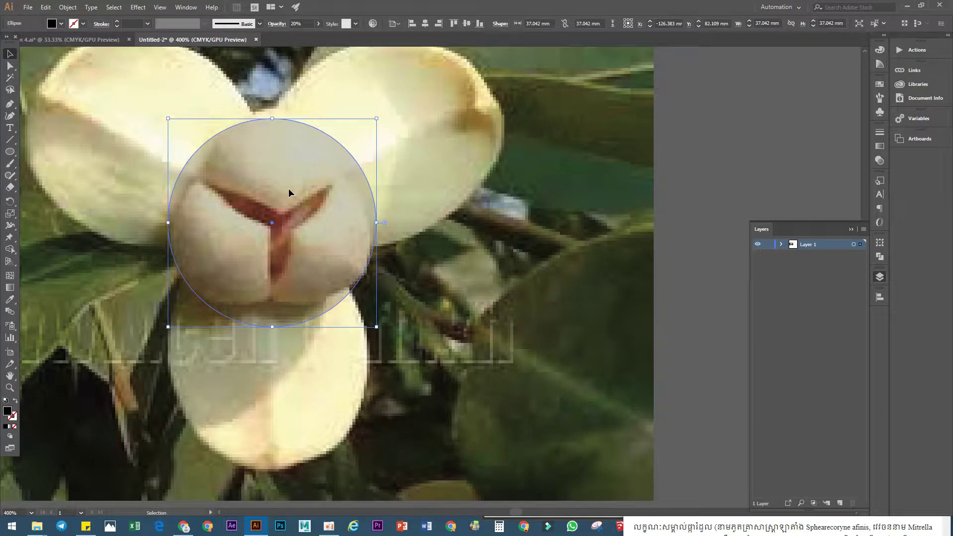
Draw a closed Pen tool shape over the bud's lower-left segment, following the red gap and extending past the circle's edge.
{"action": "left_click", "coordinate": [10, 104]}
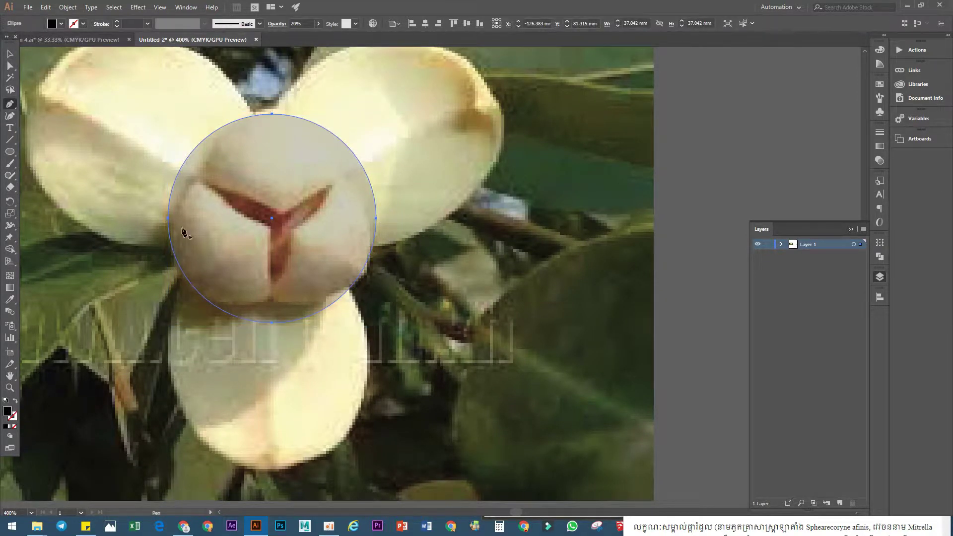
{"action": "left_click", "coordinate": [166, 172]}
{"action": "key", "text": "ctrl+z"}
{"action": "left_click", "coordinate": [169, 161]}
{"action": "mouse_move", "coordinate": [263, 229]}
{"action": "left_mouse_down"}
{"action": "mouse_move", "coordinate": [292, 239]}
{"action": "mouse_move", "coordinate": [268, 229]}
{"action": "mouse_move", "coordinate": [320, 235]}
{"action": "mouse_move", "coordinate": [320, 247]}
{"action": "mouse_move", "coordinate": [268, 274]}
{"action": "left_mouse_up"}
{"action": "key", "text": "ctrl+z"}
{"action": "left_click_drag", "start_coordinate": [271, 333], "coordinate": [289, 371]}
{"action": "key", "text": "ctrl+z"}
{"action": "left_click", "coordinate": [177, 330]}
{"action": "left_click", "coordinate": [144, 277]}
{"action": "left_click", "coordinate": [147, 210]}
{"action": "left_click", "coordinate": [170, 162]}
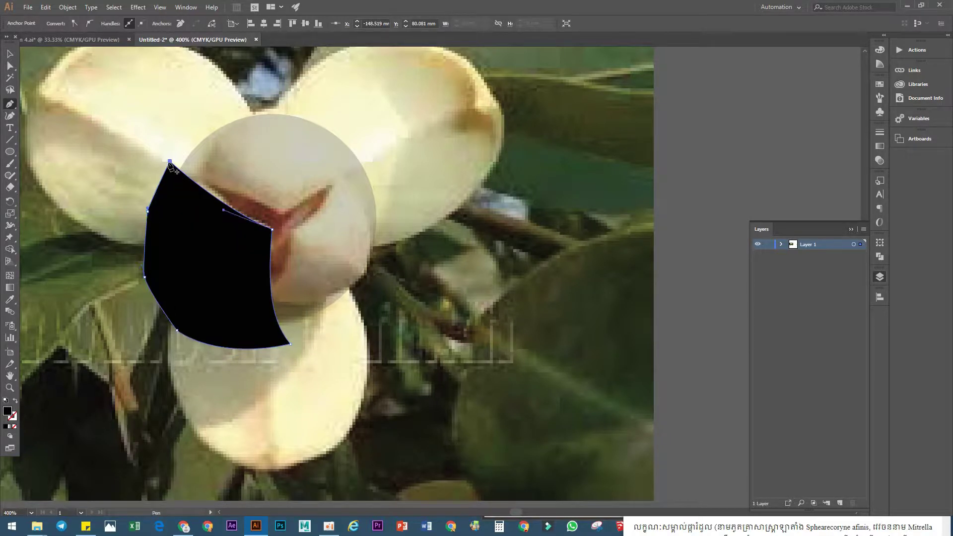
Select the drawn shape together with the circle and separate their overlap with Shape Builder.
{"action": "left_click", "coordinate": [10, 55]}
{"action": "left_click", "coordinate": [277, 187], "text": "shift"}
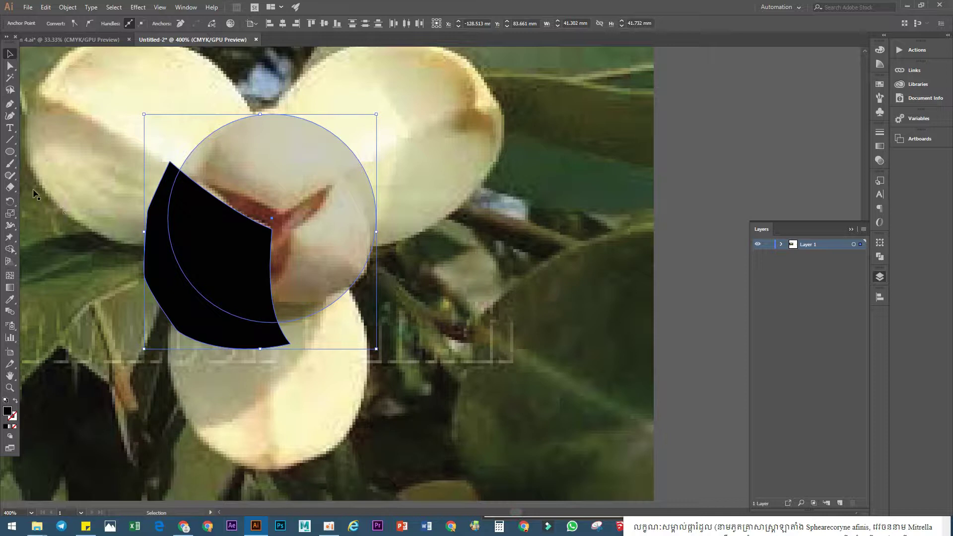
{"action": "left_click", "coordinate": [9, 250]}
{"action": "left_click", "coordinate": [202, 260]}
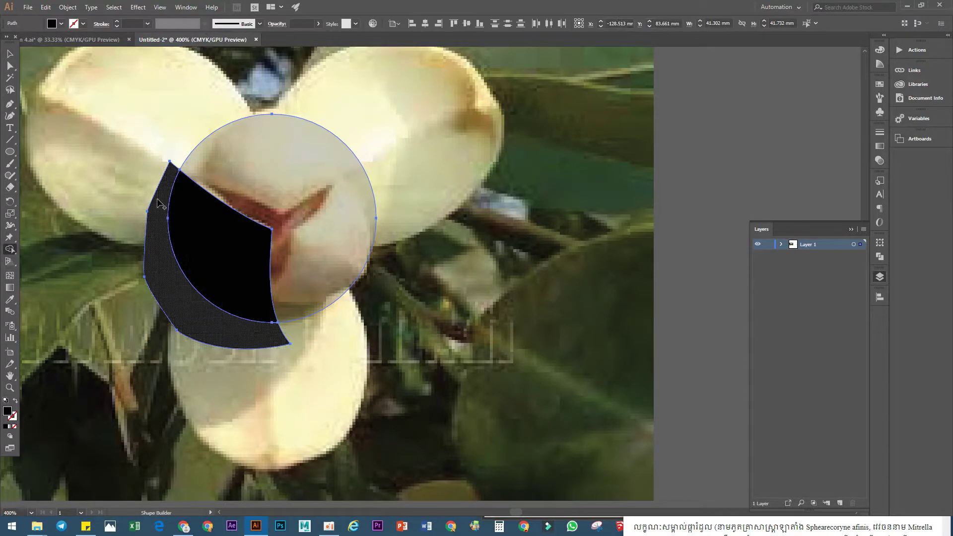
Copy the lower-left segment together with the circle and paste them in front.
{"action": "left_click", "coordinate": [9, 55]}
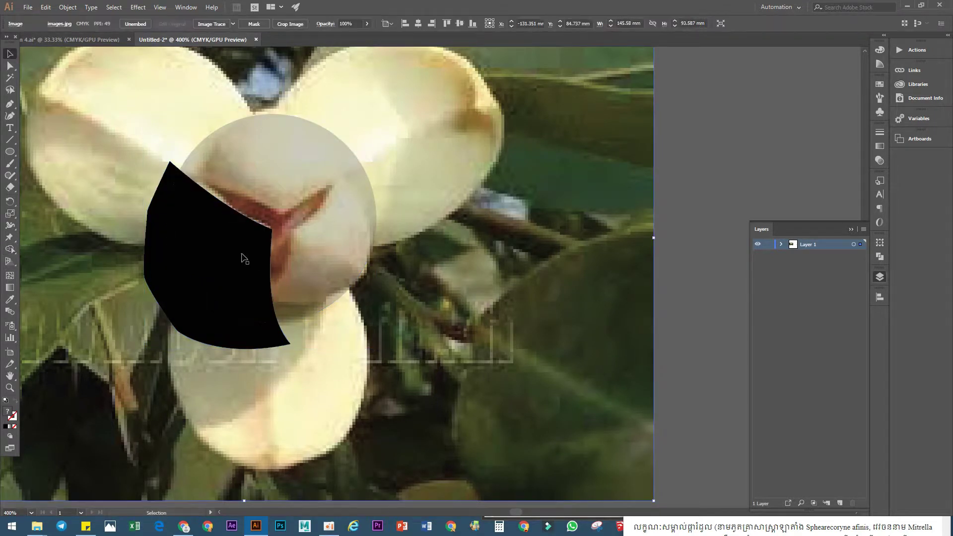
{"action": "left_click", "coordinate": [245, 255]}
{"action": "left_click", "coordinate": [356, 214], "text": "shift"}
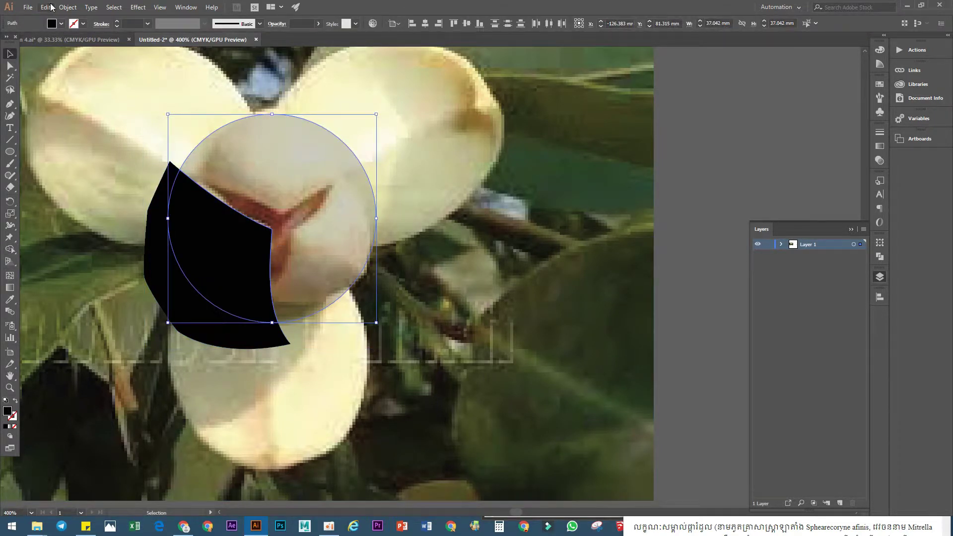
{"action": "left_click", "coordinate": [46, 7]}
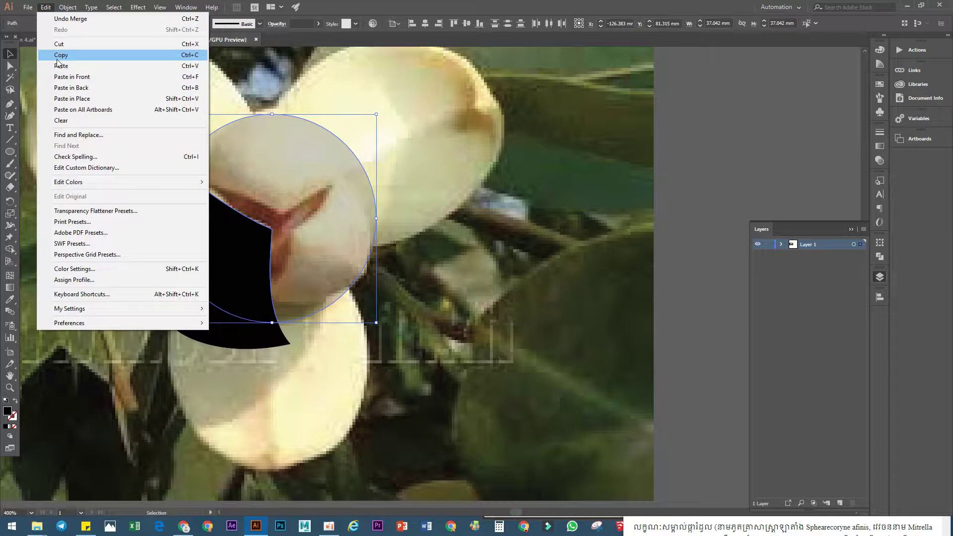
{"action": "left_click", "coordinate": [58, 59]}
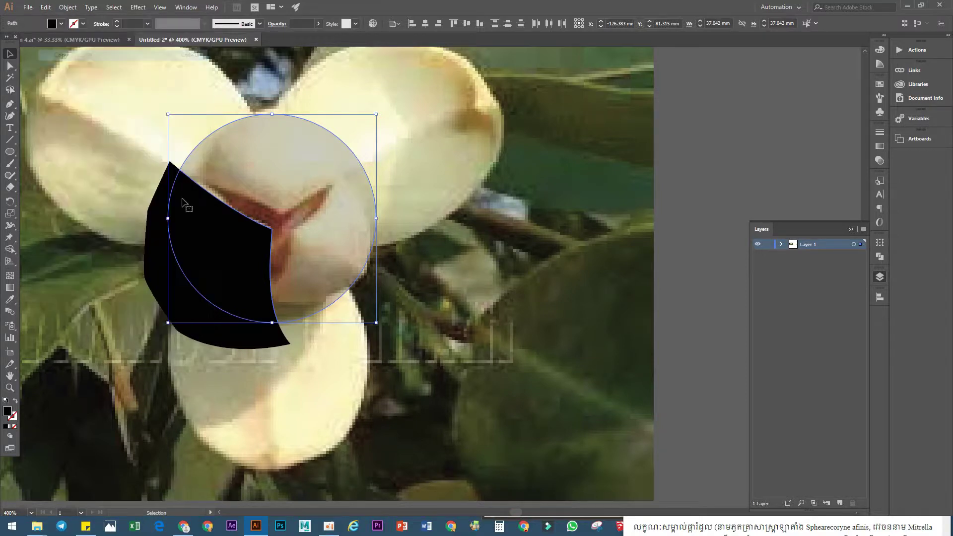
{"action": "left_click", "coordinate": [46, 7]}
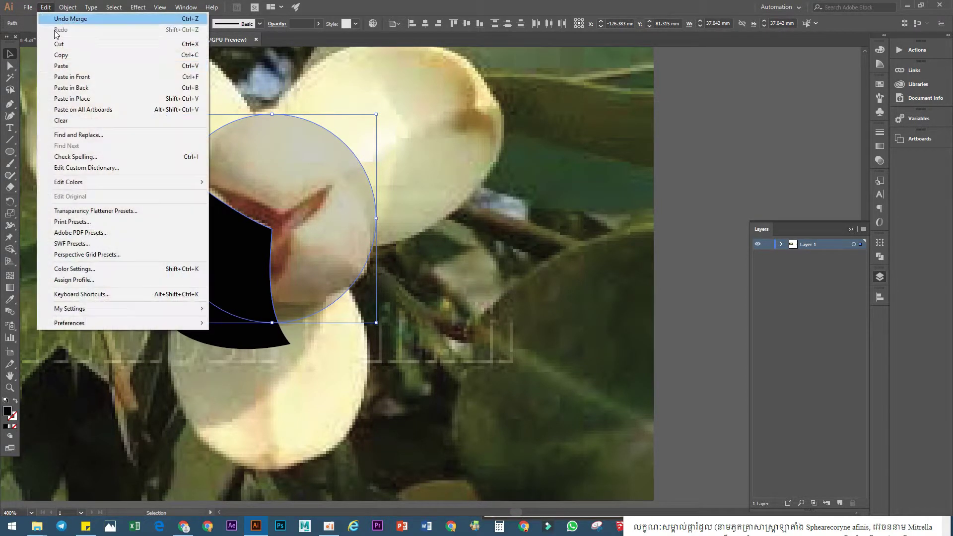
{"action": "left_click", "coordinate": [71, 76]}
Try rotating the pasted copy so its black segment covers the bud's right side, and remove the copy.
{"action": "left_click_drag", "start_coordinate": [387, 343], "coordinate": [318, 63]}
{"action": "scroll", "coordinate": [323, 116], "scroll_direction": "down", "scroll_amount": 3}
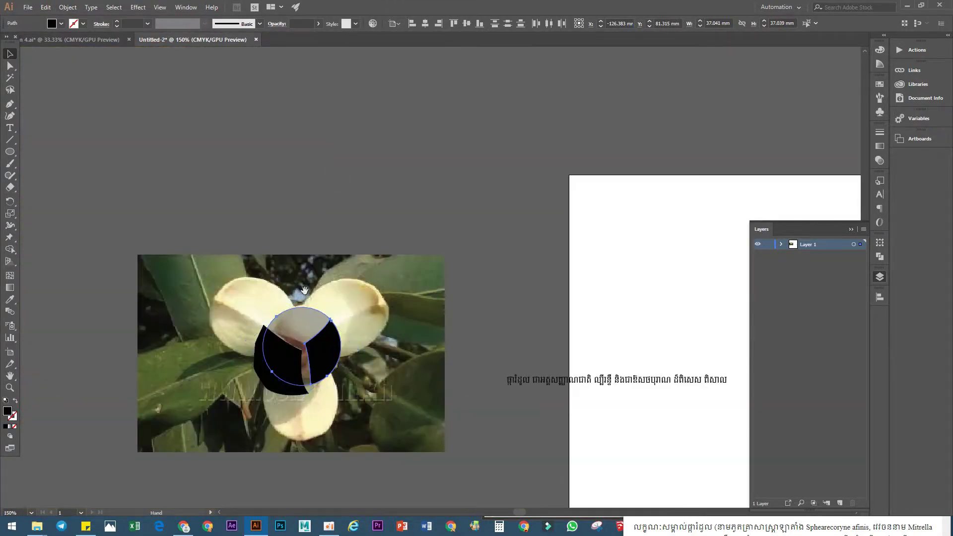
{"action": "left_click_drag", "start_coordinate": [335, 340], "coordinate": [322, 234]}
{"action": "scroll", "coordinate": [321, 234], "scroll_direction": "up", "scroll_amount": 2}
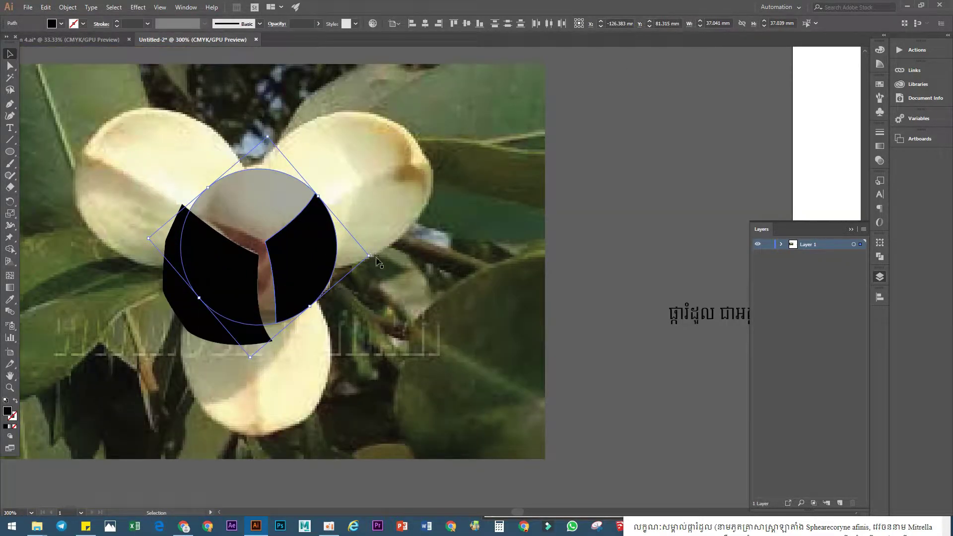
{"action": "left_click_drag", "start_coordinate": [373, 255], "coordinate": [382, 277]}
{"action": "scroll", "coordinate": [273, 273], "scroll_direction": "up", "scroll_amount": 2}
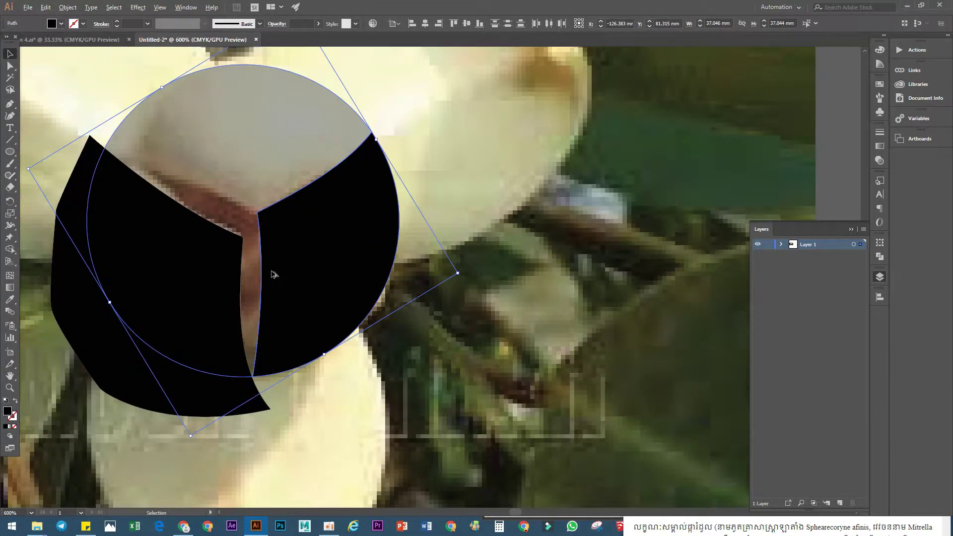
{"action": "scroll", "coordinate": [276, 266], "scroll_direction": "down", "scroll_amount": 2}
{"action": "scroll", "coordinate": [296, 274], "scroll_direction": "up", "scroll_amount": 2}
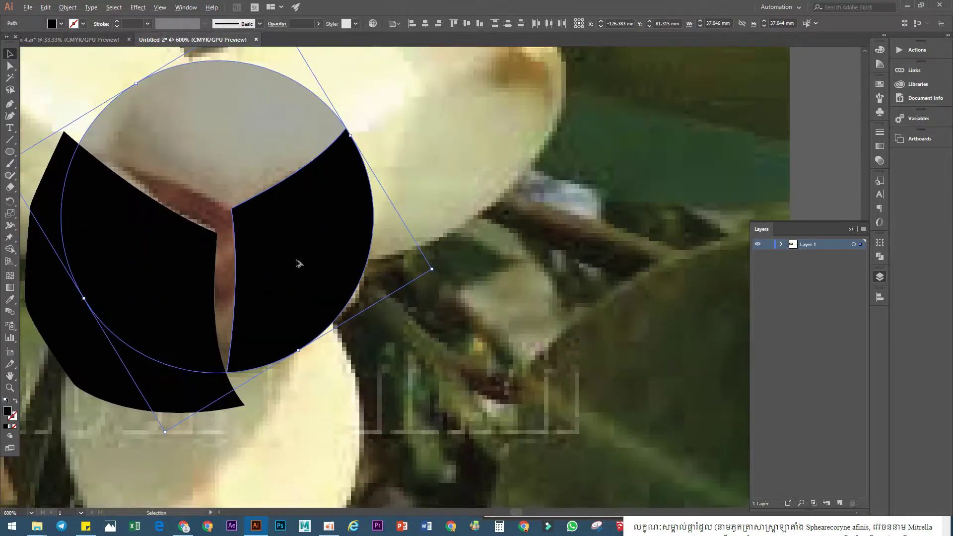
{"action": "scroll", "coordinate": [297, 275], "scroll_direction": "down", "scroll_amount": 3}
{"action": "key", "text": "ctrl+shift+a"}
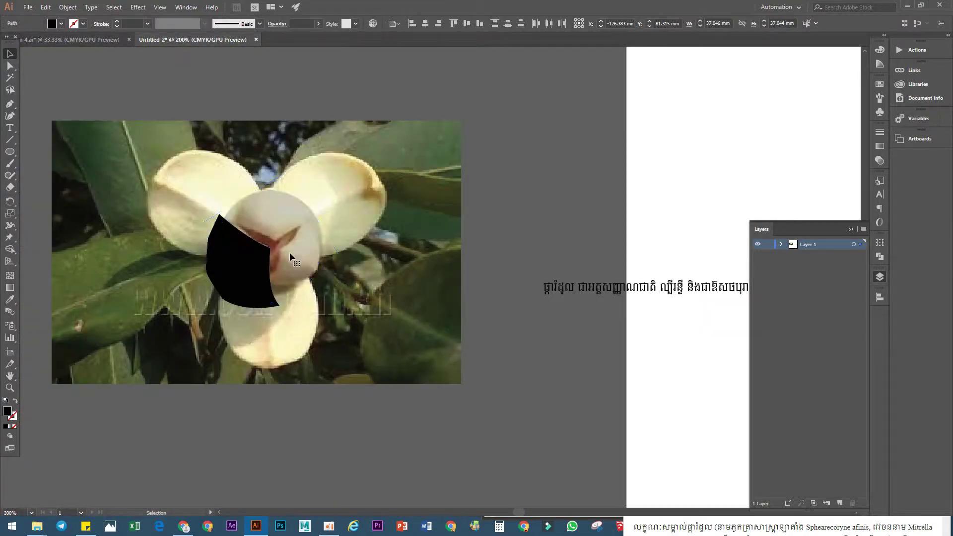
Delete the leftover crescent outside the circle beside the lower-left segment.
{"action": "scroll", "coordinate": [259, 294], "scroll_direction": "up", "scroll_amount": 1}
{"action": "left_click_drag", "start_coordinate": [134, 332], "coordinate": [134, 333]}
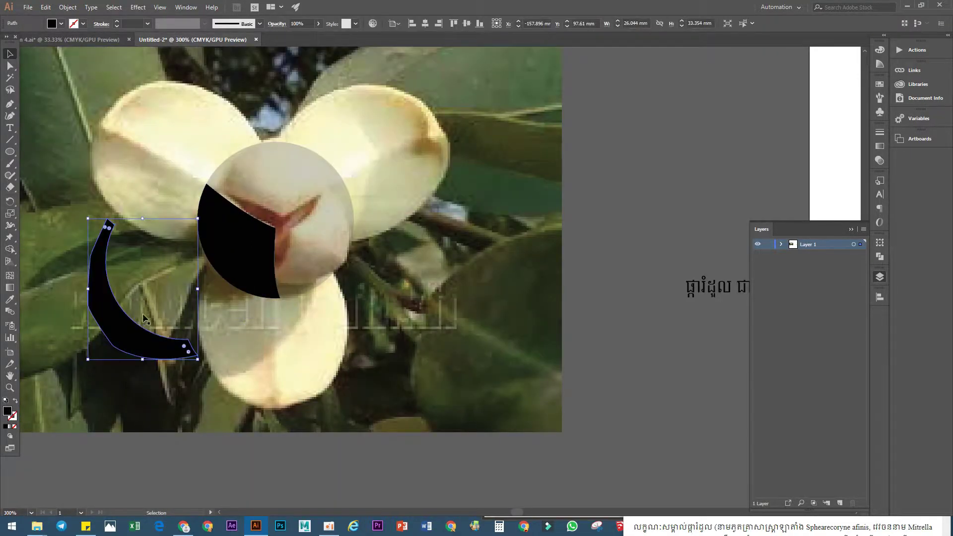
{"action": "key", "text": "Delete"}
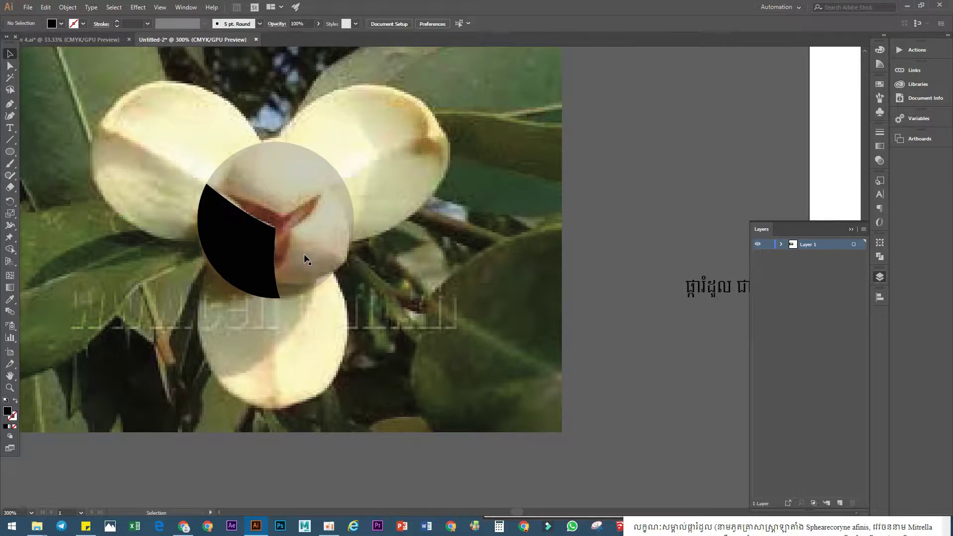
Draw a closed Pen tool shape over the bud's right segment, following the red gap and extending past the circle's edge.
{"action": "scroll", "coordinate": [304, 254], "scroll_direction": "up", "scroll_amount": 1}
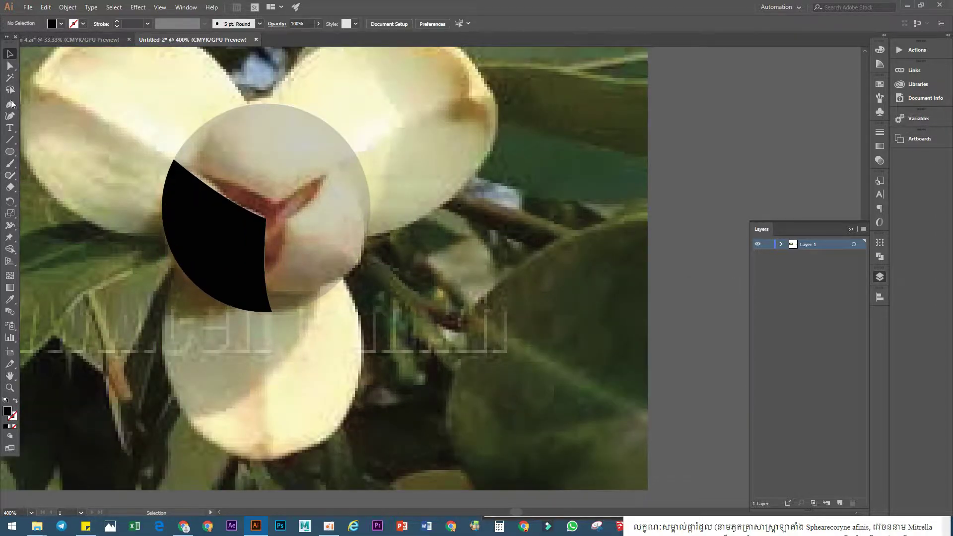
{"action": "left_click", "coordinate": [10, 103]}
{"action": "left_click", "coordinate": [284, 232]}
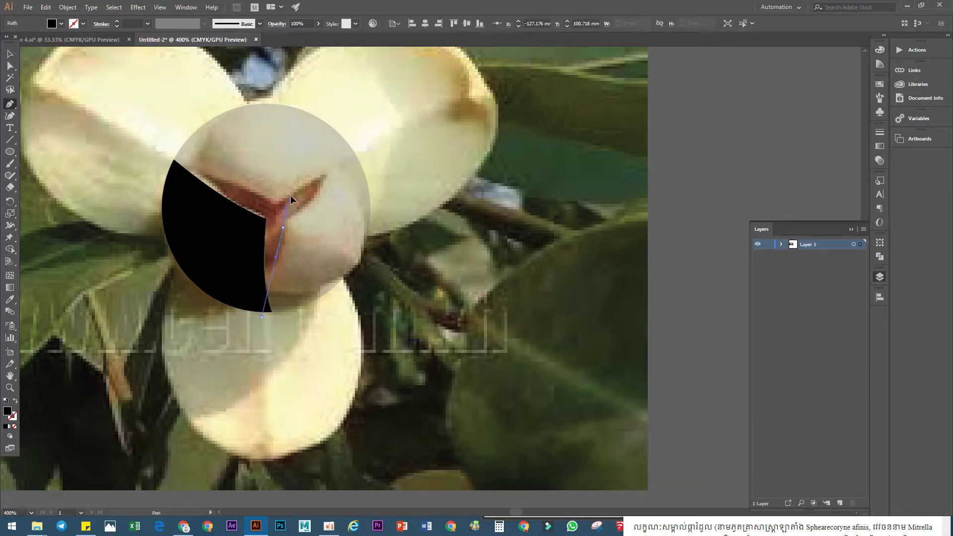
{"action": "left_click_drag", "start_coordinate": [291, 198], "coordinate": [301, 185]}
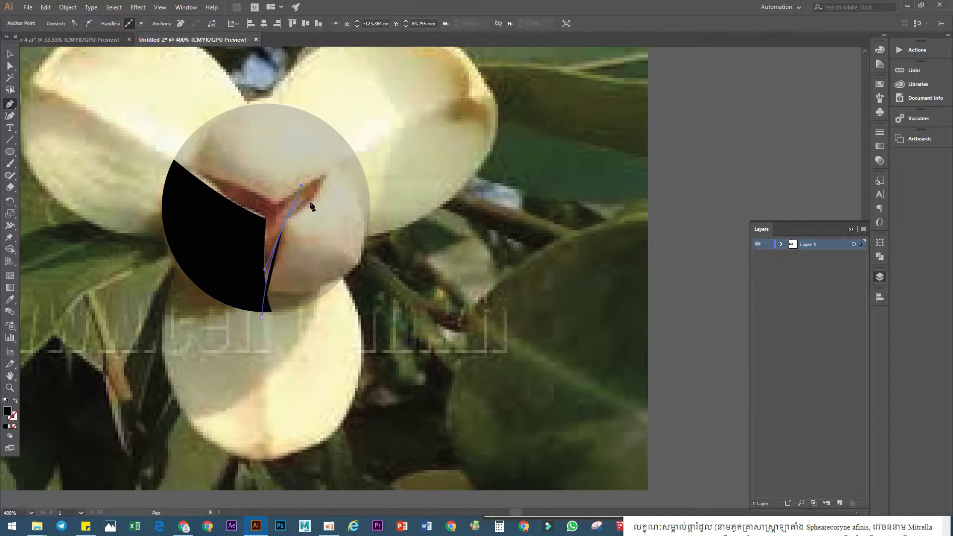
{"action": "left_click", "coordinate": [283, 228]}
{"action": "left_click", "coordinate": [341, 187], "text": "ctrl"}
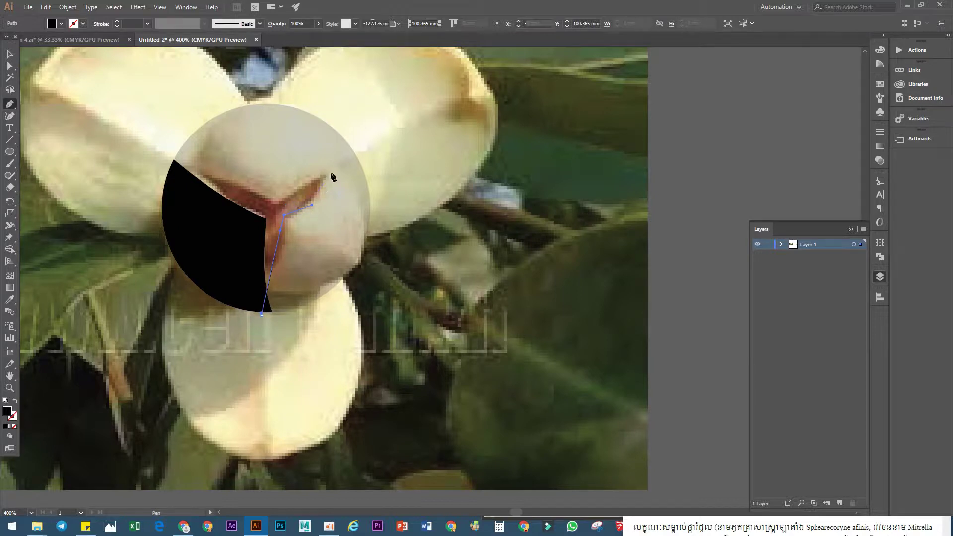
{"action": "left_click", "coordinate": [349, 141]}
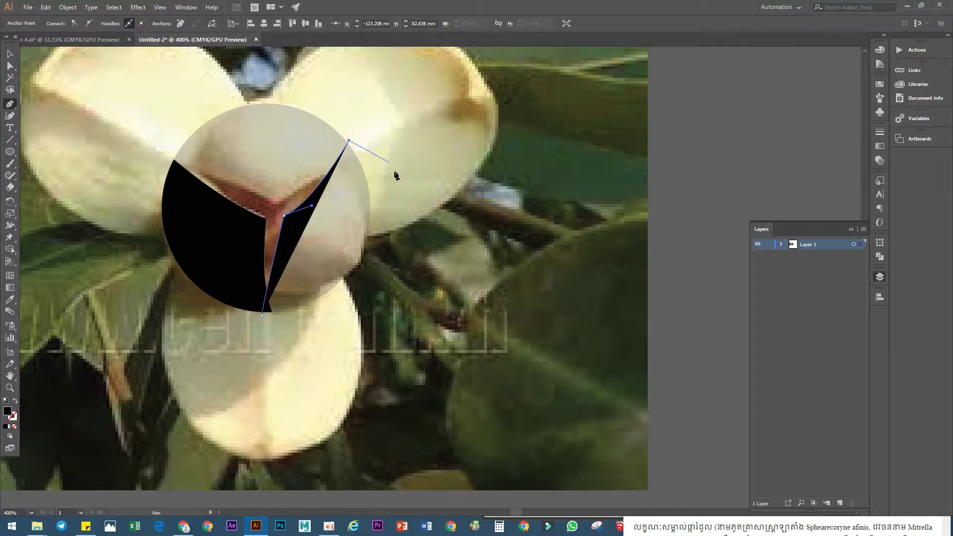
{"action": "left_click", "coordinate": [389, 143]}
{"action": "left_click", "coordinate": [400, 260]}
{"action": "left_click_drag", "start_coordinate": [361, 319], "coordinate": [329, 331]}
{"action": "left_click", "coordinate": [260, 314]}
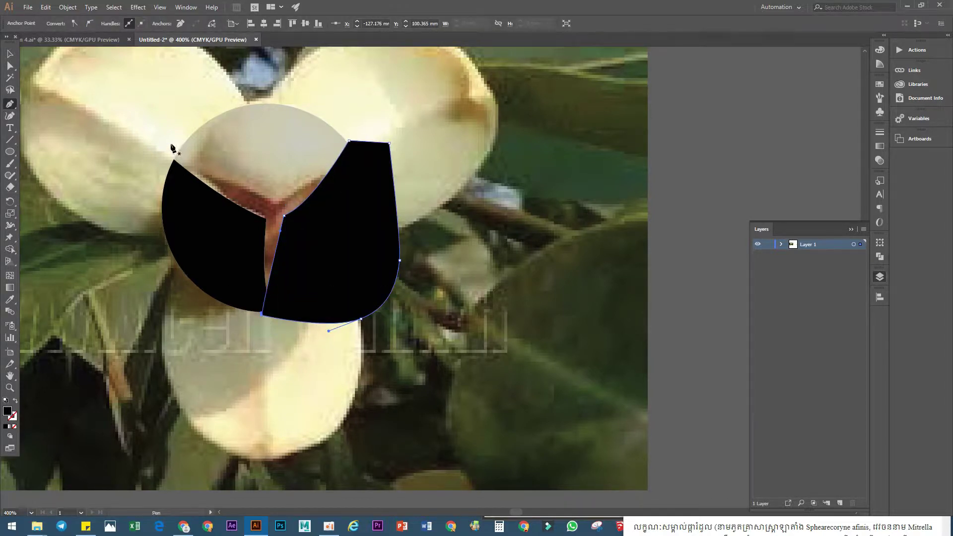
Draw a closed Pen tool shape over the bud's top segment, with its lower point at the centre of the red gap.
{"action": "left_click", "coordinate": [164, 148]}
{"action": "left_click_drag", "start_coordinate": [272, 203], "coordinate": [292, 224]}
{"action": "key", "text": "ctrl+z"}
{"action": "key", "text": "ctrl+z"}
{"action": "left_click", "coordinate": [152, 160]}
{"action": "left_click_drag", "start_coordinate": [304, 189], "coordinate": [305, 189]}
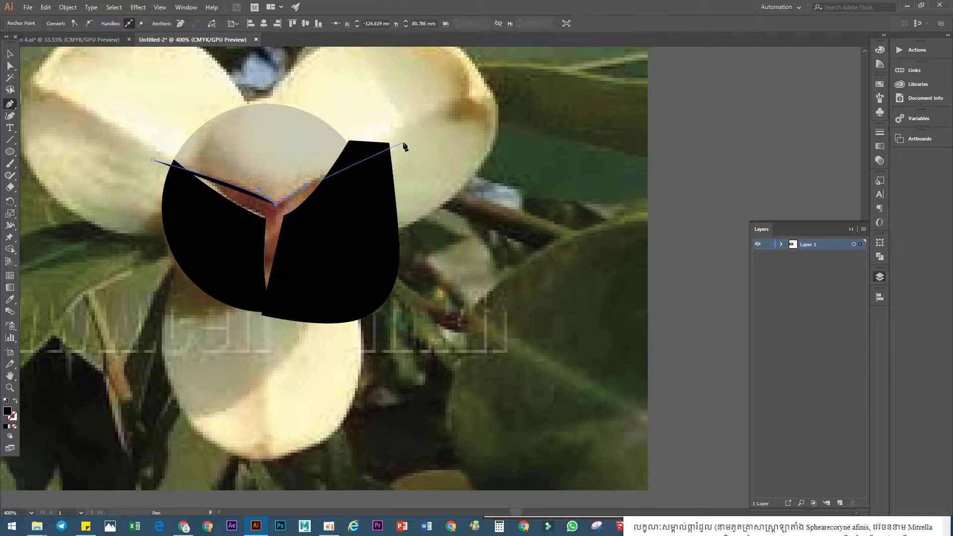
{"action": "left_click_drag", "start_coordinate": [405, 142], "coordinate": [418, 141]}
{"action": "left_click_drag", "start_coordinate": [328, 81], "coordinate": [317, 83]}
{"action": "left_click_drag", "start_coordinate": [272, 76], "coordinate": [249, 74]}
{"action": "left_click_drag", "start_coordinate": [175, 78], "coordinate": [165, 85]}
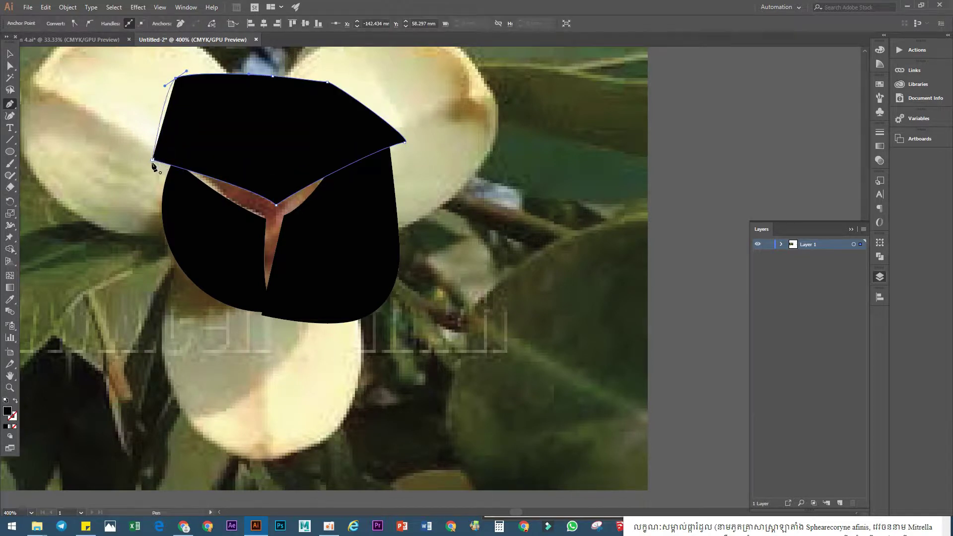
{"action": "left_click", "coordinate": [153, 160]}
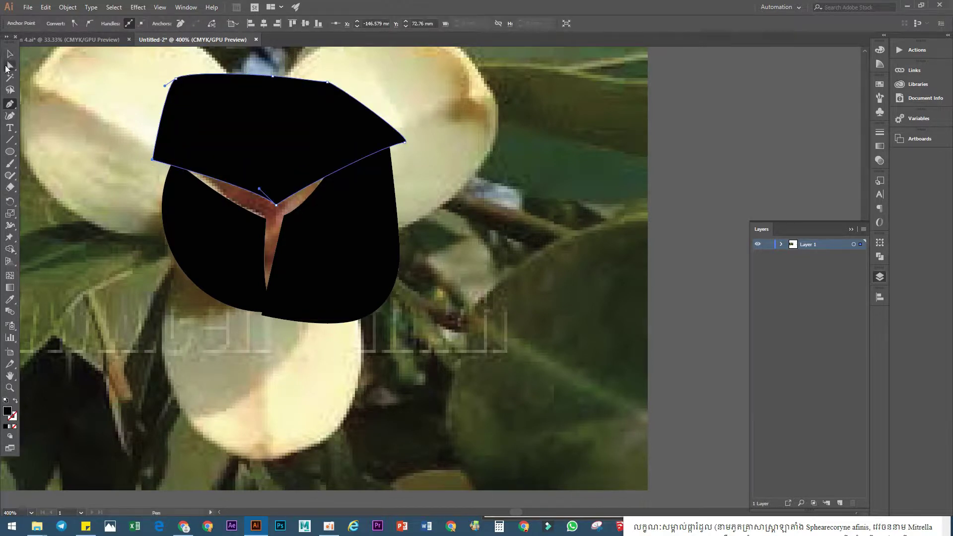
Round the lower-left segment's inner corner to about 5 mm and the top segment's corners to about 3.6 mm.
{"action": "left_click", "coordinate": [10, 54]}
{"action": "left_click", "coordinate": [204, 230]}
{"action": "scroll", "coordinate": [249, 224], "scroll_direction": "up", "scroll_amount": 2}
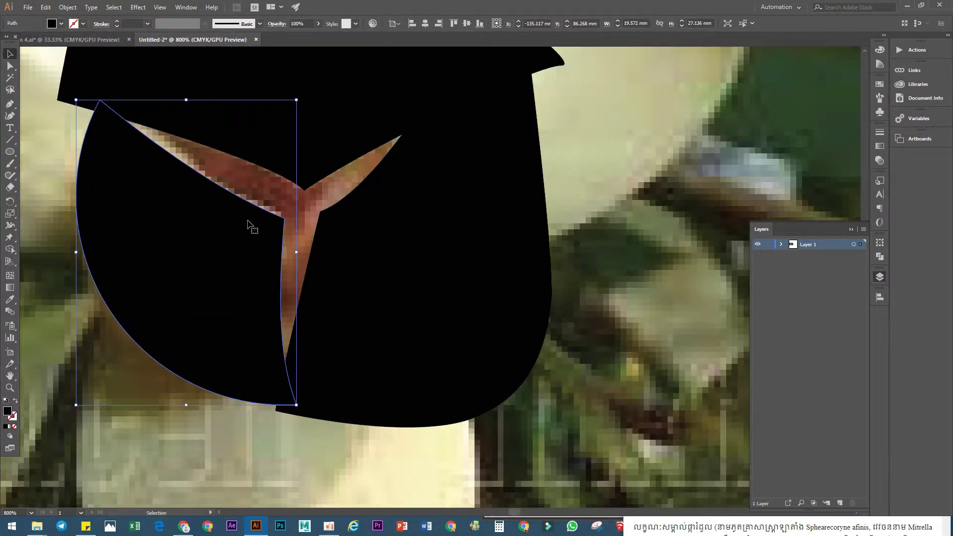
{"action": "key", "text": "a"}
{"action": "left_click", "coordinate": [288, 218]}
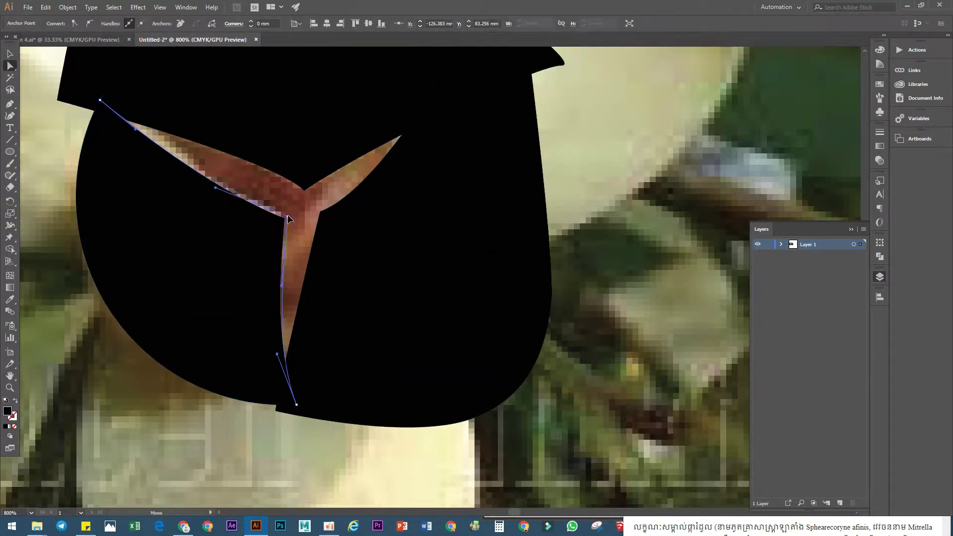
{"action": "scroll", "coordinate": [288, 219], "scroll_direction": "down", "scroll_amount": 3}
{"action": "scroll", "coordinate": [260, 233], "scroll_direction": "up", "scroll_amount": 3}
{"action": "left_click", "coordinate": [265, 227]}
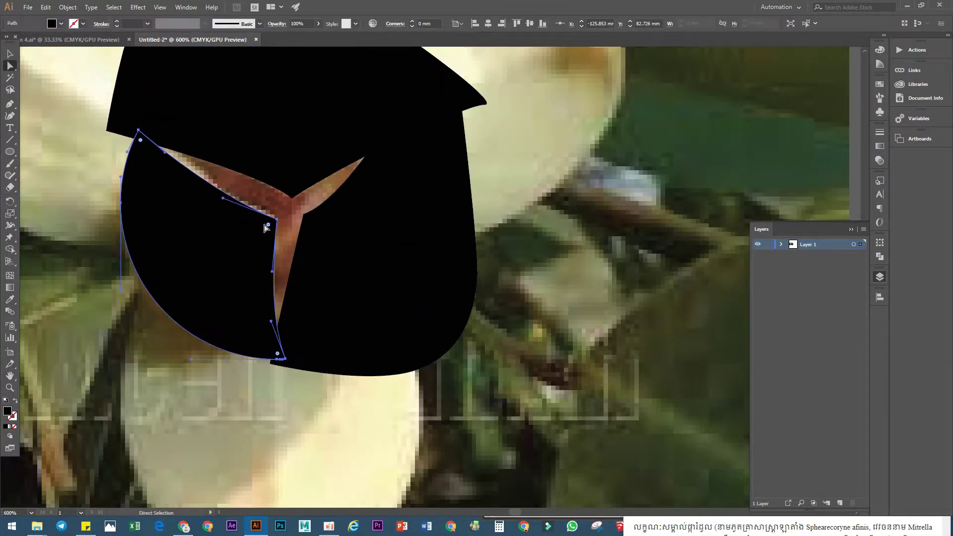
{"action": "left_click_drag", "start_coordinate": [277, 220], "coordinate": [281, 214]}
{"action": "key", "text": "ctrl+z"}
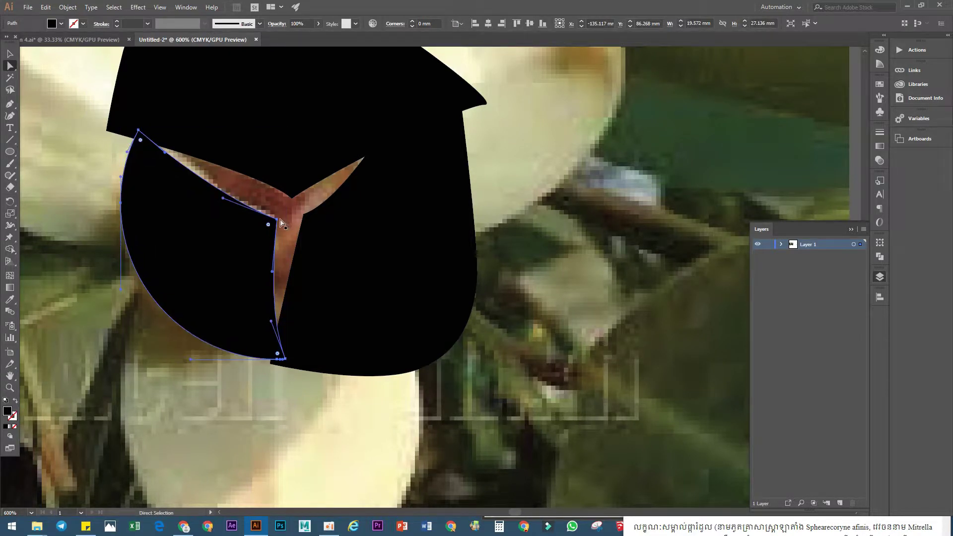
{"action": "left_click", "coordinate": [278, 219]}
{"action": "left_click_drag", "start_coordinate": [278, 220], "coordinate": [281, 214]}
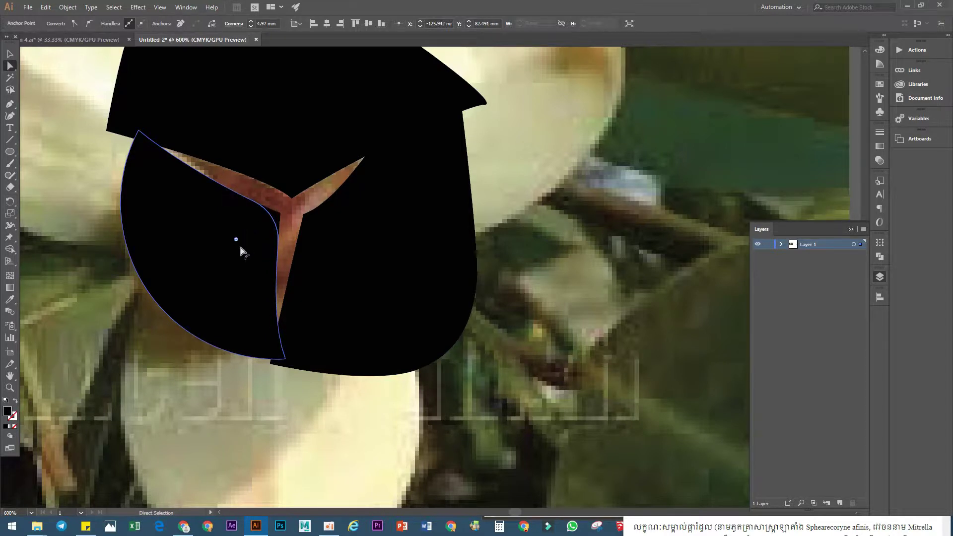
{"action": "left_click", "coordinate": [290, 178]}
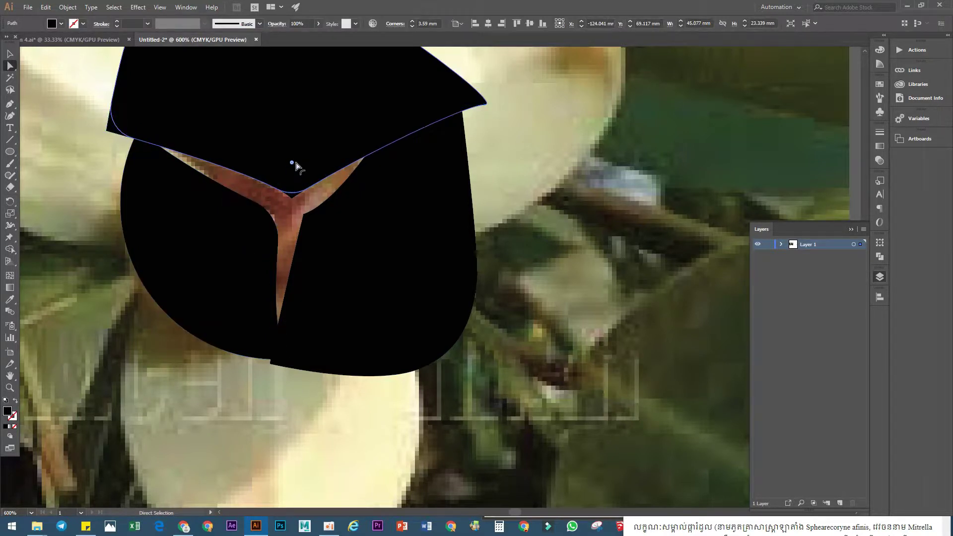
Round the right segment's inner corner to about 7.3 mm and adjust the curve of its edge along the red gap.
{"action": "left_click", "coordinate": [318, 249]}
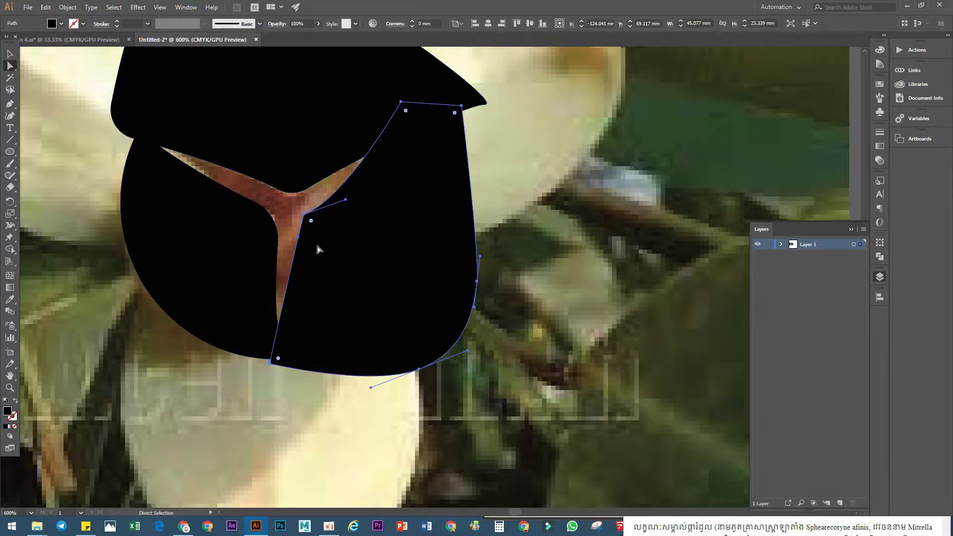
{"action": "left_click", "coordinate": [304, 216]}
{"action": "scroll", "coordinate": [311, 223], "scroll_direction": "down", "scroll_amount": 2}
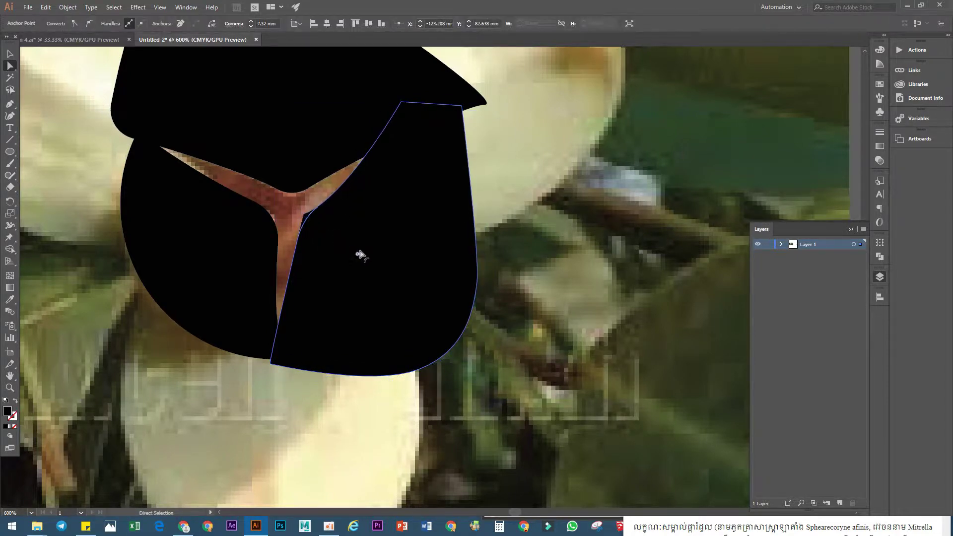
{"action": "left_click", "coordinate": [360, 255], "text": "alt"}
{"action": "scroll", "coordinate": [323, 216], "scroll_direction": "up", "scroll_amount": 2}
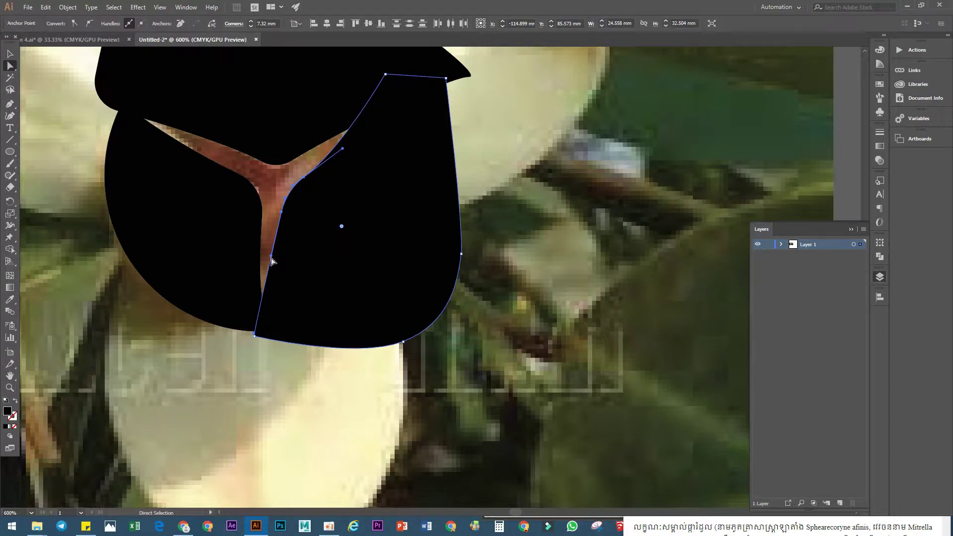
{"action": "left_click_drag", "start_coordinate": [272, 259], "coordinate": [276, 261]}
{"action": "scroll", "coordinate": [302, 217], "scroll_direction": "down", "scroll_amount": 1}
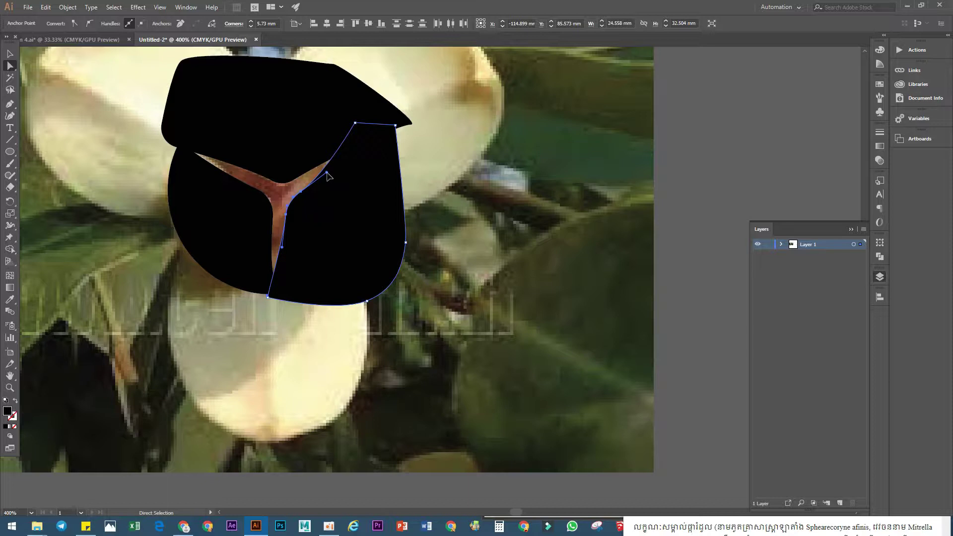
Adjust the curve of the top segment's lower edge so it follows the upper-right arm of the red gap.
{"action": "left_click", "coordinate": [315, 145]}
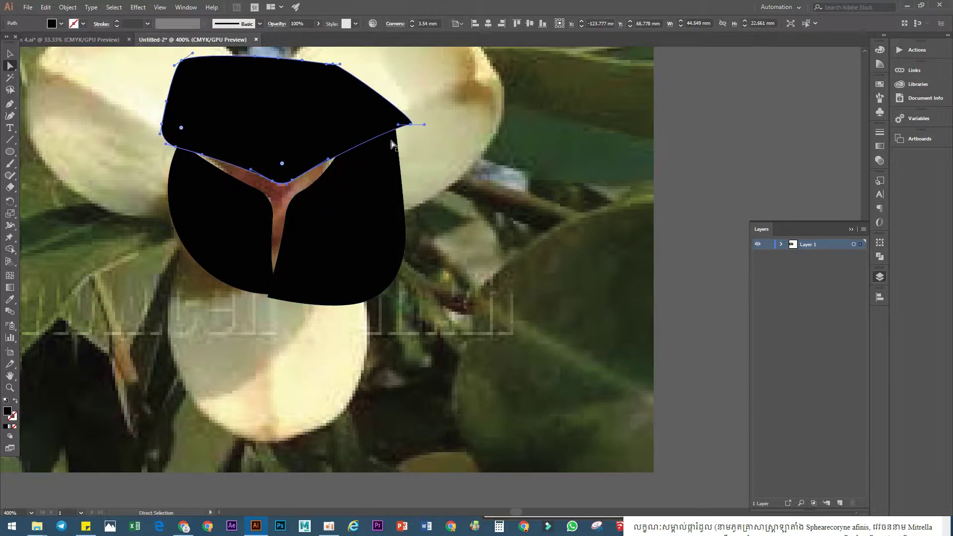
{"action": "left_click_drag", "start_coordinate": [328, 161], "coordinate": [363, 127]}
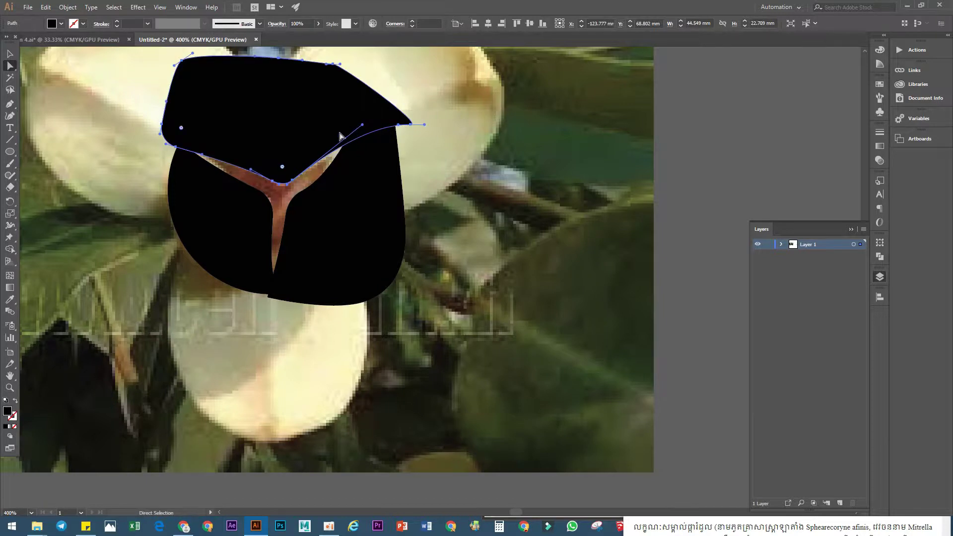
{"action": "left_click", "coordinate": [10, 54]}
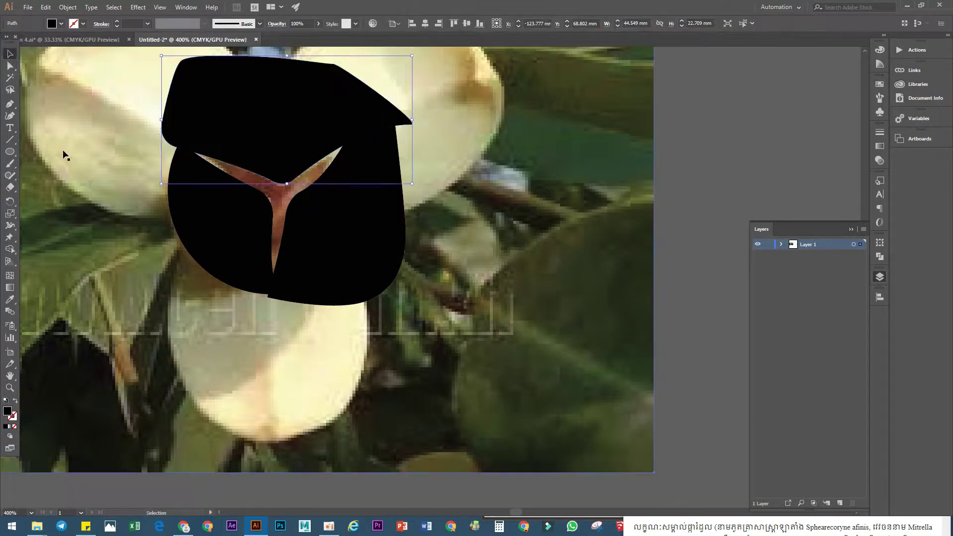
{"action": "left_click", "coordinate": [63, 153]}
Merge the three segments' areas inside the circle into one shape with the Shape Builder, leaving the three-armed gap open.
{"action": "scroll", "coordinate": [308, 185], "scroll_direction": "down", "scroll_amount": 3}
{"action": "left_click", "coordinate": [205, 61]}
{"action": "left_click", "coordinate": [292, 192]}
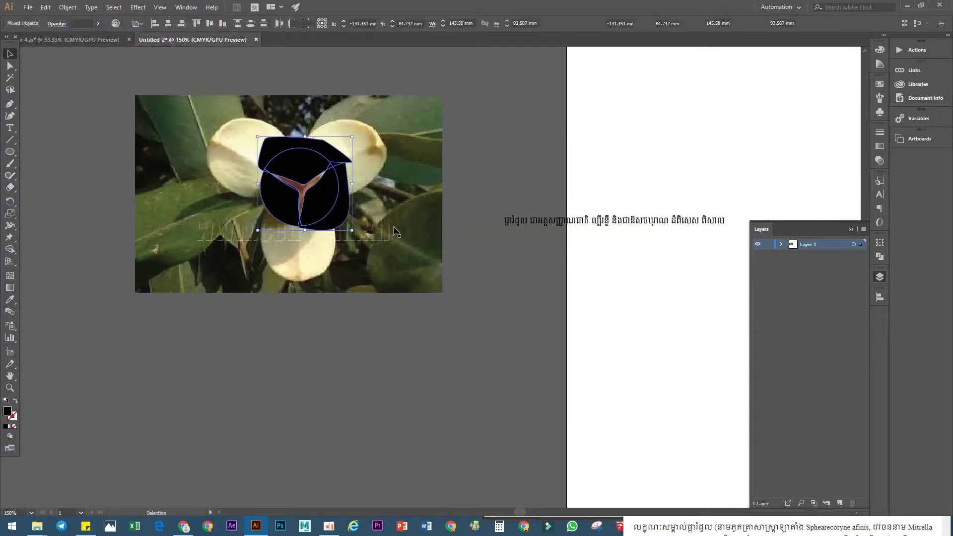
{"action": "scroll", "coordinate": [293, 193], "scroll_direction": "up", "scroll_amount": 2}
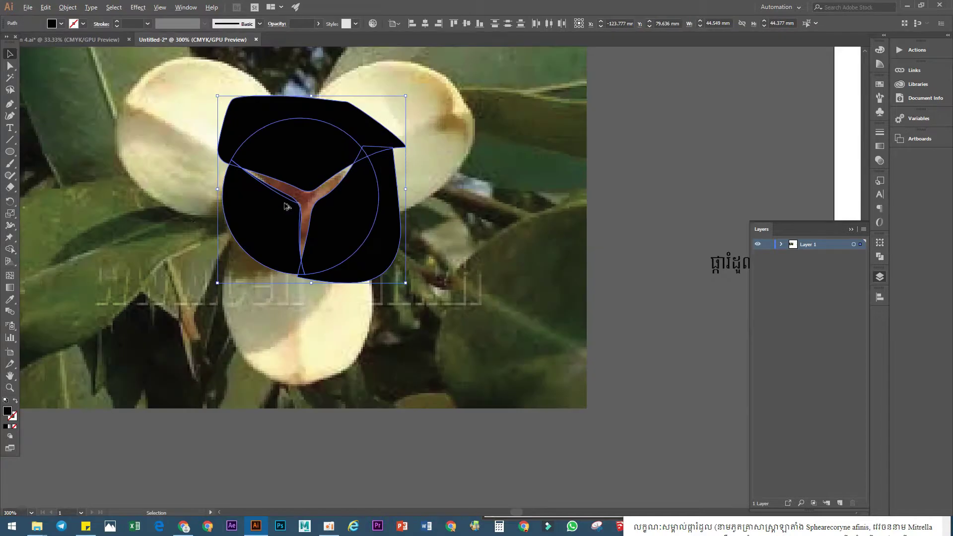
{"action": "left_click", "coordinate": [10, 250]}
{"action": "key", "text": "ctrl+equal"}
{"action": "key", "text": "ctrl+equal"}
{"action": "key", "text": "ctrl+equal"}
{"action": "mouse_move", "coordinate": [217, 260]}
{"action": "left_mouse_down"}
{"action": "mouse_move", "coordinate": [219, 223]}
{"action": "mouse_move", "coordinate": [230, 212]}
{"action": "left_mouse_up"}
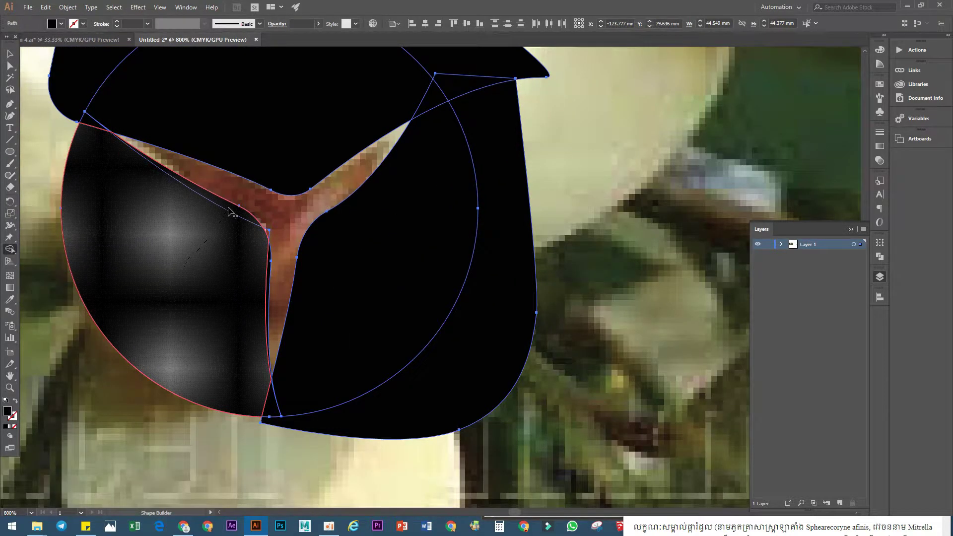
{"action": "left_click_drag", "start_coordinate": [96, 130], "coordinate": [158, 100]}
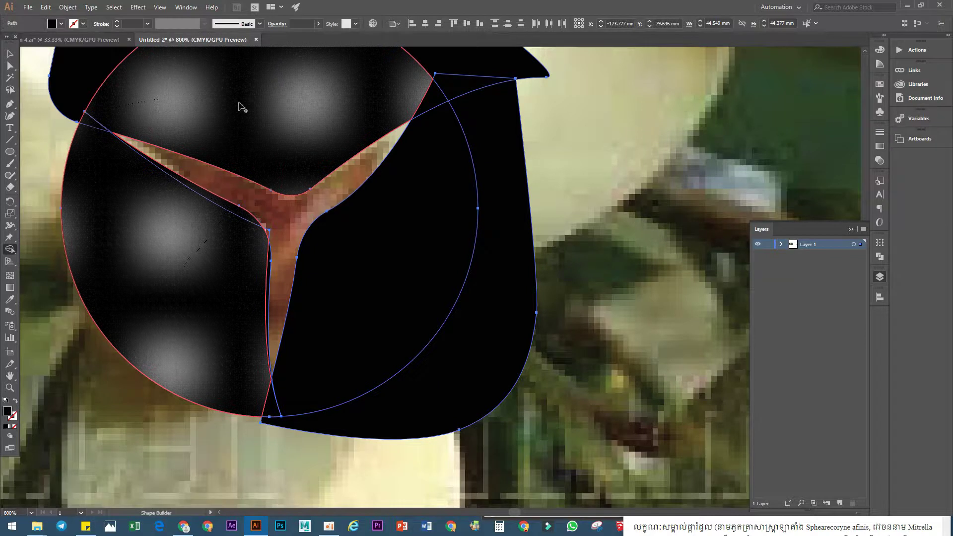
{"action": "mouse_move", "coordinate": [389, 102]}
{"action": "left_mouse_down"}
{"action": "mouse_move", "coordinate": [430, 107]}
{"action": "mouse_move", "coordinate": [444, 199]}
{"action": "mouse_move", "coordinate": [431, 263]}
{"action": "left_mouse_up"}
{"action": "mouse_move", "coordinate": [286, 394]}
{"action": "left_mouse_down"}
{"action": "mouse_move", "coordinate": [266, 401]}
{"action": "mouse_move", "coordinate": [260, 383]}
{"action": "left_mouse_up"}
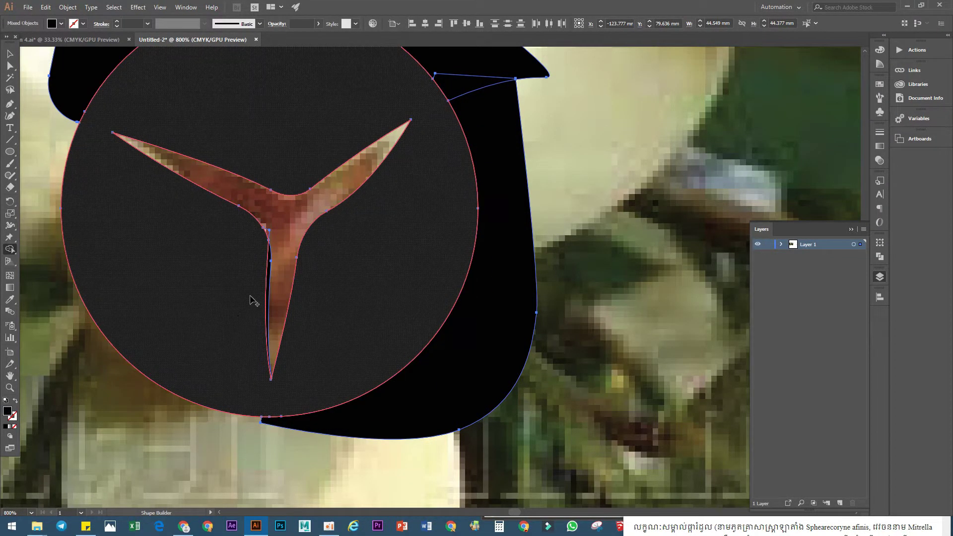
Move the merged bud about 102 mm straight down onto the empty area below the photo.
{"action": "scroll", "coordinate": [322, 219], "scroll_direction": "down", "scroll_amount": 4}
{"action": "scroll", "coordinate": [321, 221], "scroll_direction": "up", "scroll_amount": 4}
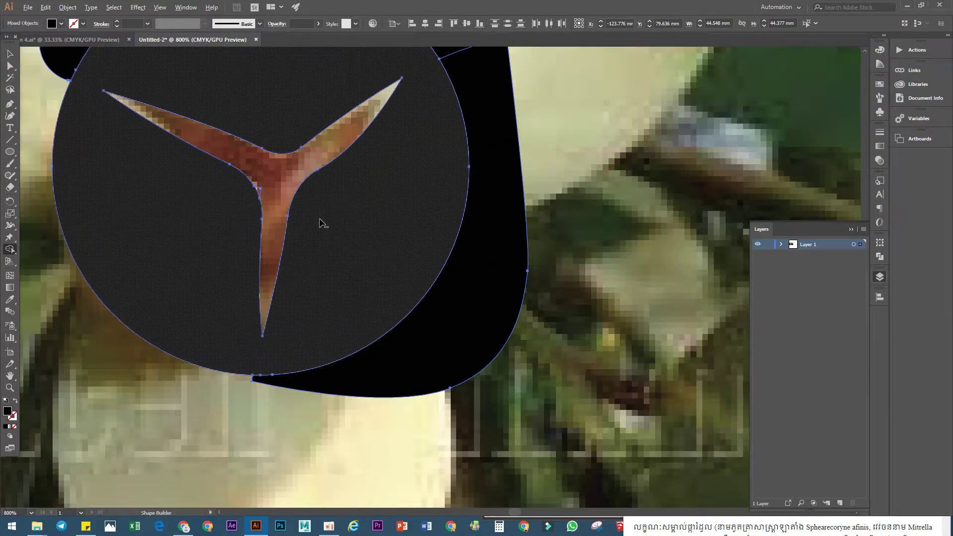
{"action": "scroll", "coordinate": [251, 177], "scroll_direction": "up", "scroll_amount": 3}
{"action": "scroll", "coordinate": [248, 188], "scroll_direction": "down", "scroll_amount": 5}
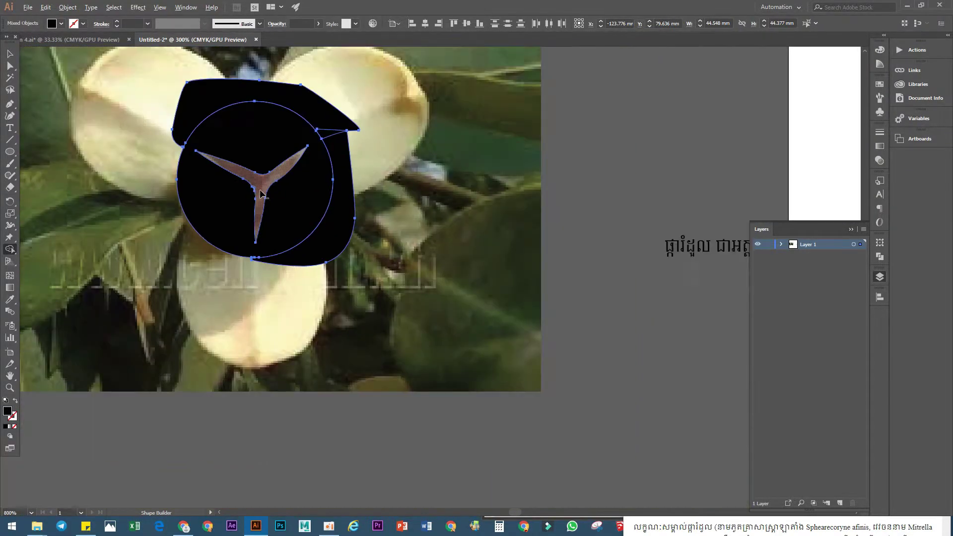
{"action": "scroll", "coordinate": [246, 189], "scroll_direction": "up", "scroll_amount": 3}
{"action": "key", "text": "v"}
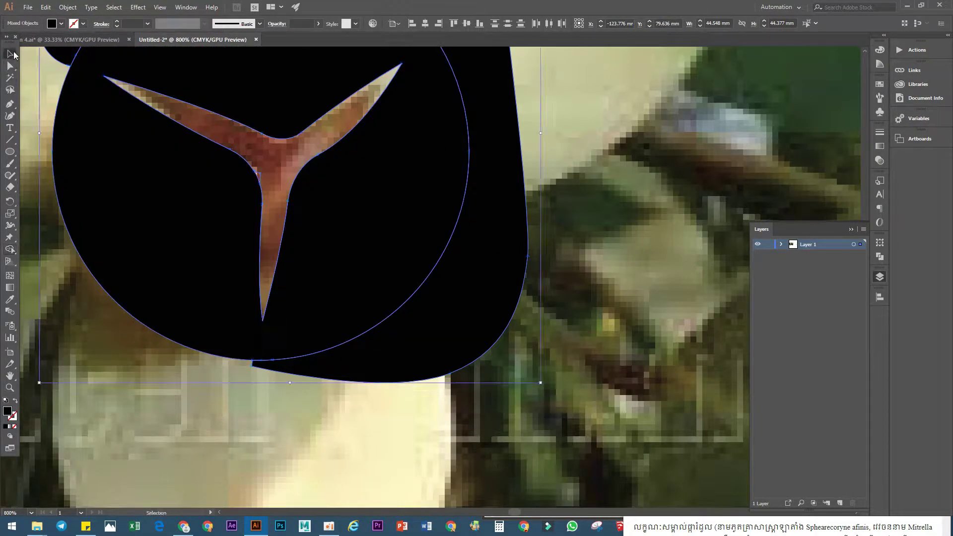
{"action": "scroll", "coordinate": [238, 208], "scroll_direction": "down", "scroll_amount": 3}
{"action": "left_click", "coordinate": [244, 226]}
{"action": "left_click", "coordinate": [298, 183]}
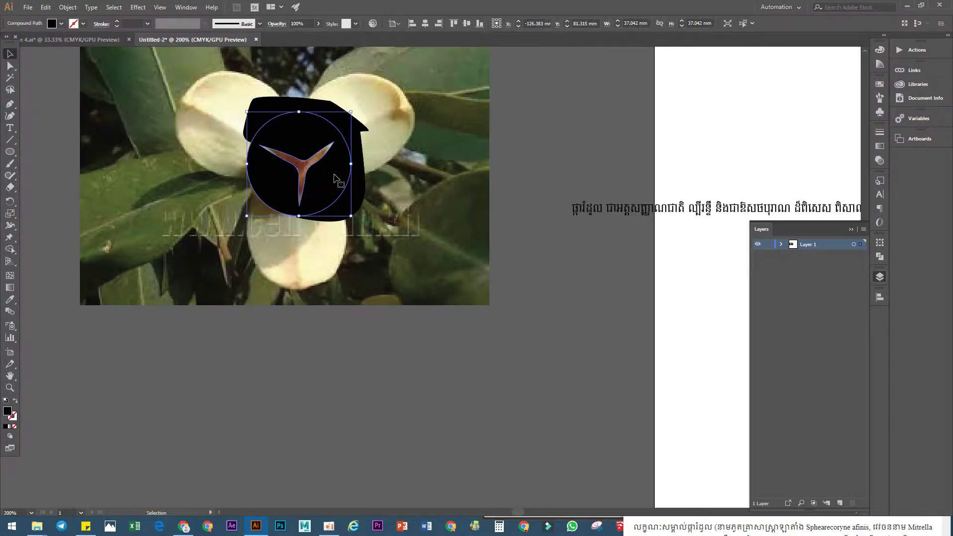
{"action": "scroll", "coordinate": [333, 177], "scroll_direction": "down", "scroll_amount": 2}
{"action": "left_click_drag", "start_coordinate": [334, 177], "coordinate": [330, 334]}
{"action": "scroll", "coordinate": [363, 346], "scroll_direction": "up", "scroll_amount": 2}
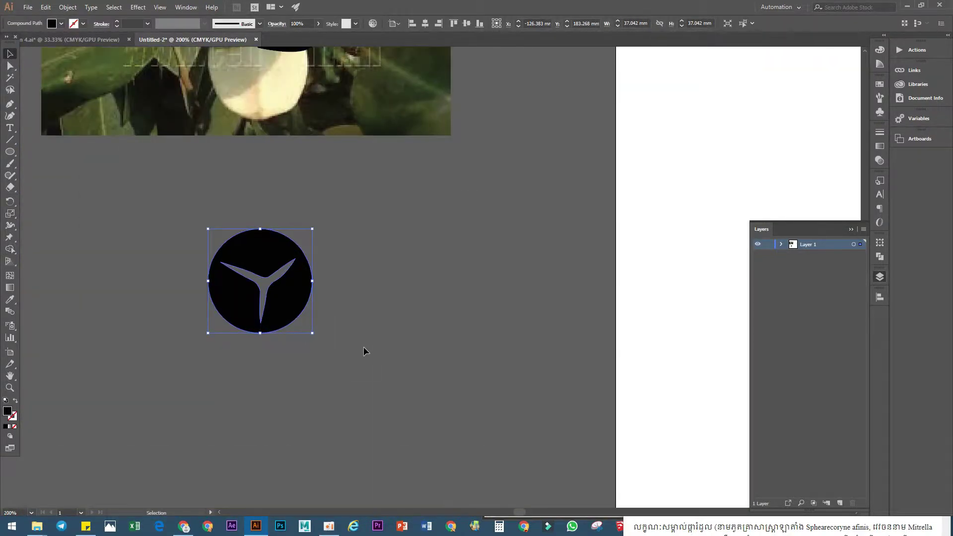
{"action": "left_click", "coordinate": [363, 346]}
Move the line of Khmer text down, to the side of the bud shape.
{"action": "scroll", "coordinate": [312, 294], "scroll_direction": "down", "scroll_amount": 3}
{"action": "scroll", "coordinate": [302, 294], "scroll_direction": "up", "scroll_amount": 3}
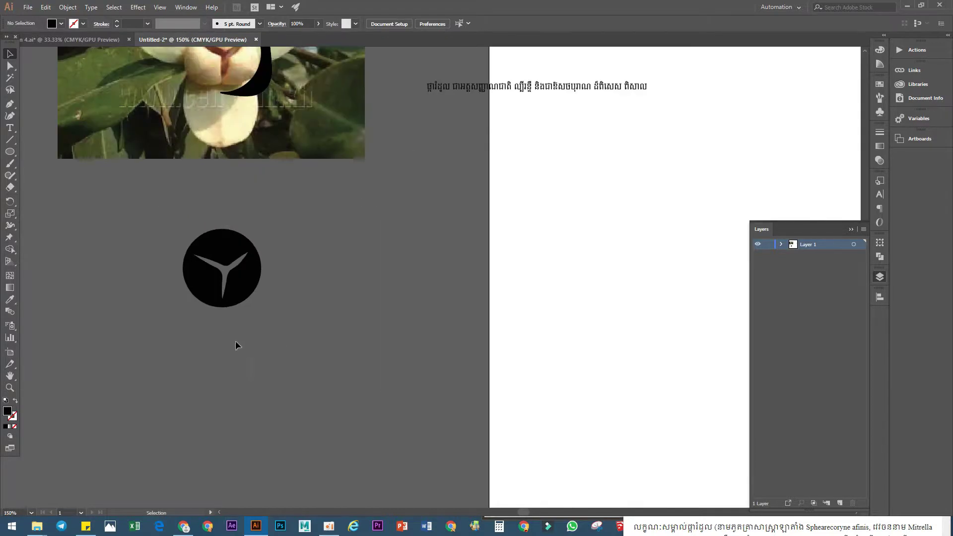
{"action": "left_click_drag", "start_coordinate": [436, 95], "coordinate": [370, 376]}
Draw a closed Pen tool shape about 36.6 × 36.5 mm over the flower's lower petal, pointed at its bottom tip.
{"action": "scroll", "coordinate": [272, 196], "scroll_direction": "up", "scroll_amount": 1}
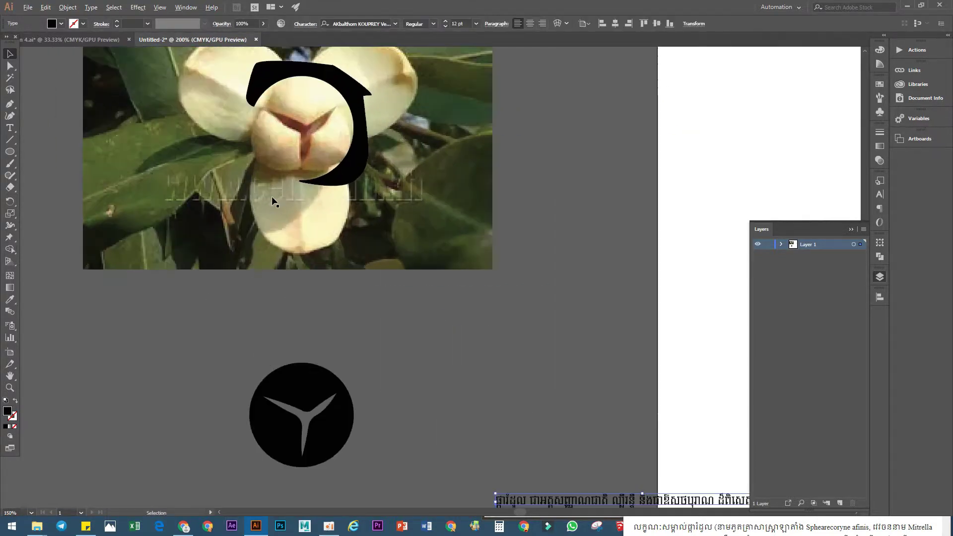
{"action": "scroll", "coordinate": [281, 214], "scroll_direction": "down", "scroll_amount": 1}
{"action": "scroll", "coordinate": [267, 197], "scroll_direction": "up", "scroll_amount": 1}
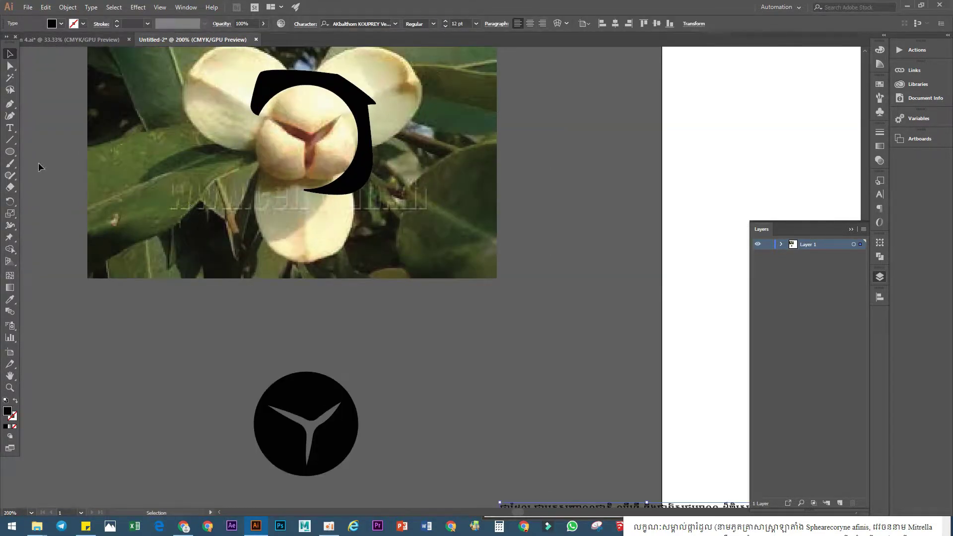
{"action": "left_click", "coordinate": [9, 104]}
{"action": "left_click", "coordinate": [260, 167]}
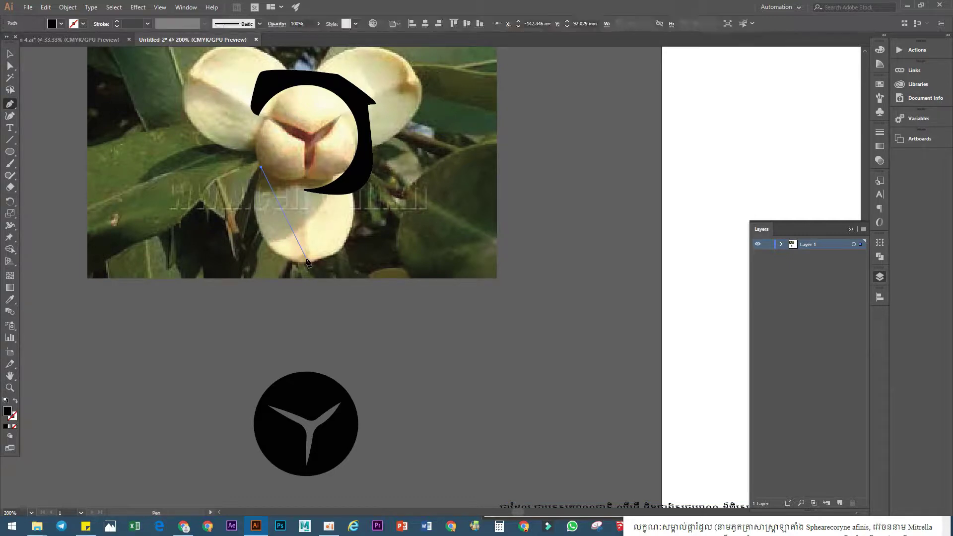
{"action": "left_click_drag", "start_coordinate": [314, 277], "coordinate": [331, 254]}
{"action": "left_click_drag", "start_coordinate": [346, 166], "coordinate": [317, 93]}
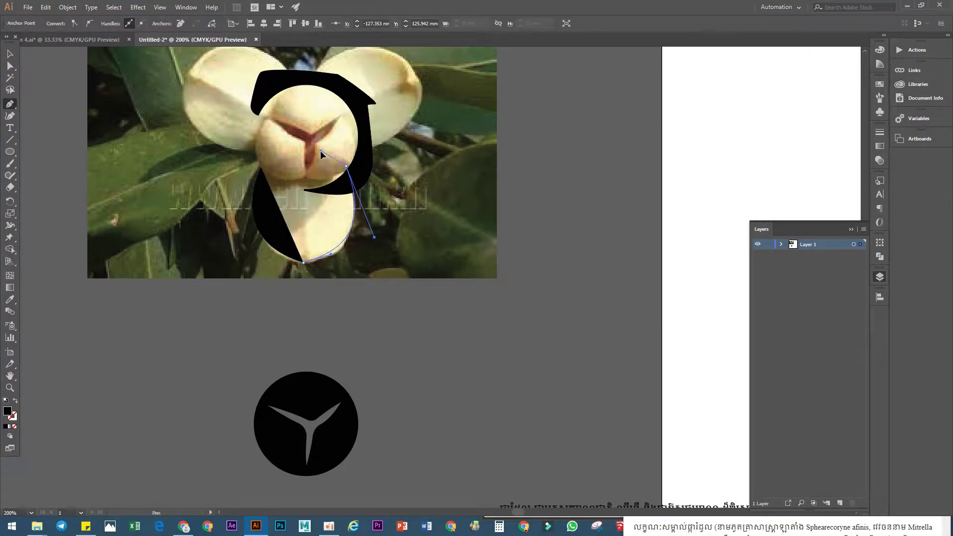
{"action": "left_click_drag", "start_coordinate": [320, 150], "coordinate": [320, 150]}
{"action": "left_click", "coordinate": [261, 167]}
{"action": "left_click", "coordinate": [261, 167]}
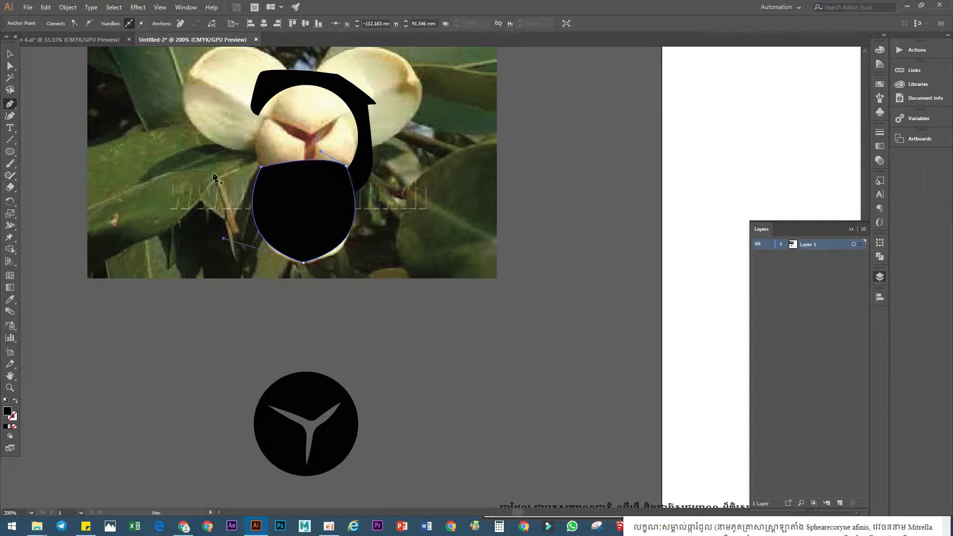
Move the petal shape down to the bud and centre it below, overlapping the bud's lower part.
{"action": "left_click", "coordinate": [10, 54]}
{"action": "left_click", "coordinate": [120, 330]}
{"action": "left_click_drag", "start_coordinate": [214, 355], "coordinate": [263, 219]}
{"action": "left_click_drag", "start_coordinate": [331, 91], "coordinate": [369, 348]}
{"action": "scroll", "coordinate": [367, 333], "scroll_direction": "up", "scroll_amount": 2}
{"action": "left_click", "coordinate": [270, 266], "text": "shift"}
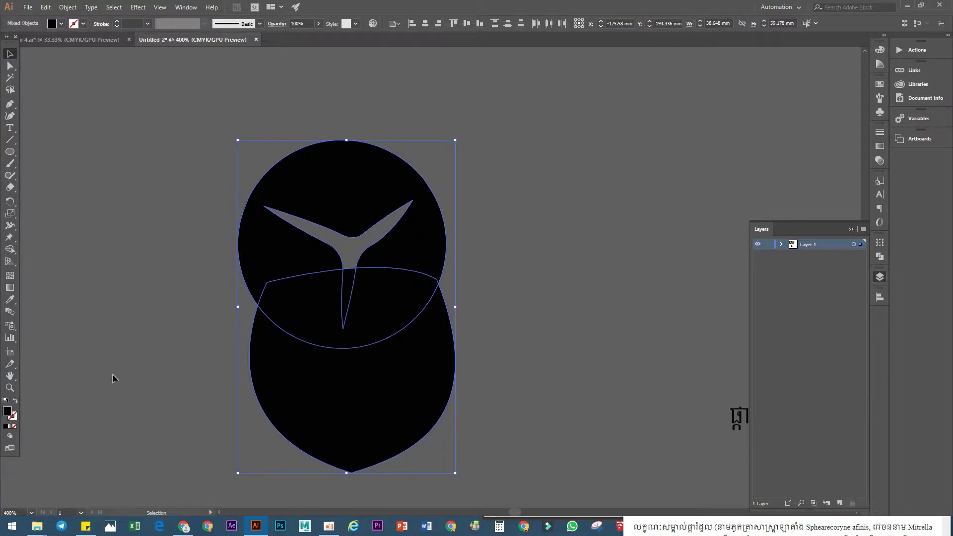
{"action": "left_click", "coordinate": [334, 395]}
{"action": "left_click_drag", "start_coordinate": [334, 396], "coordinate": [327, 404]}
Separate the lower petal area from its overlap with the bud using the Shape Builder.
{"action": "left_click", "coordinate": [408, 259], "text": "shift"}
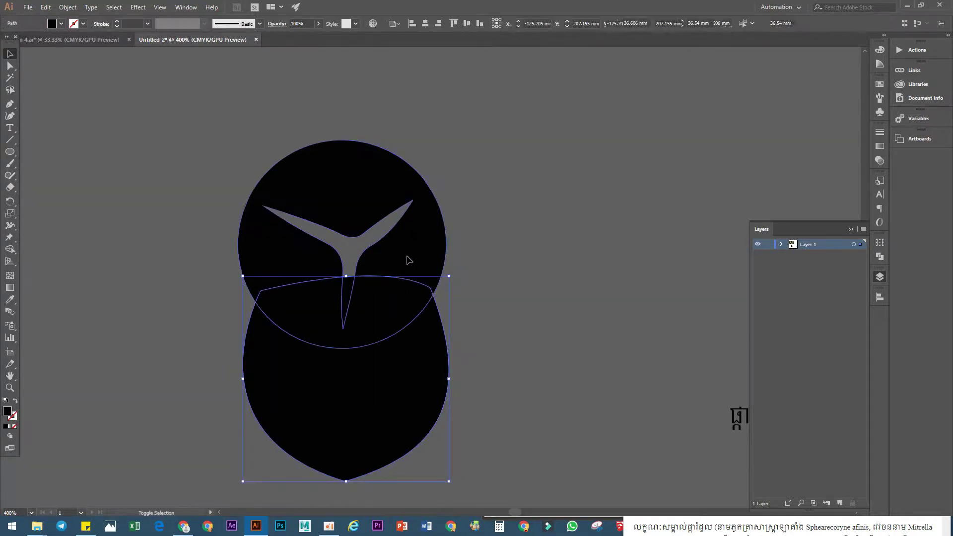
{"action": "left_click", "coordinate": [10, 250]}
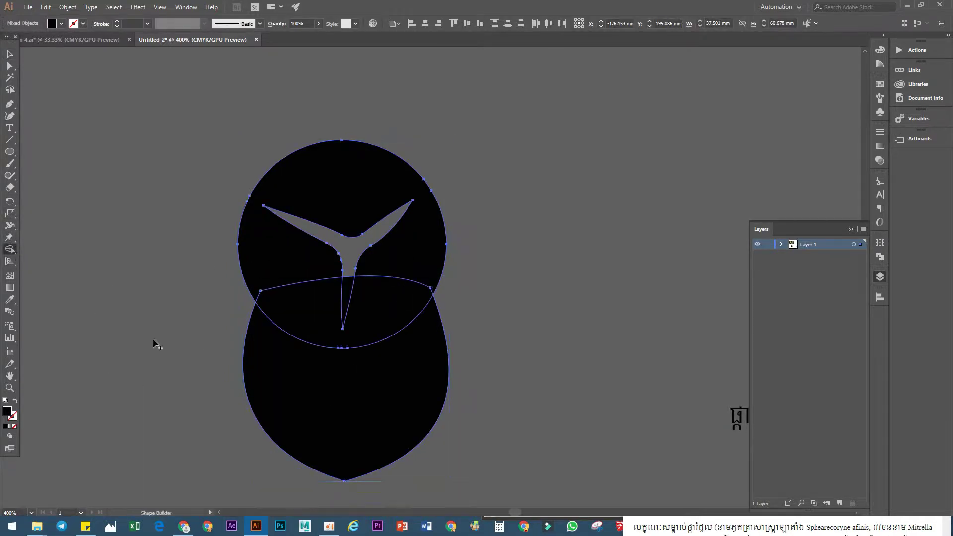
{"action": "left_click", "coordinate": [388, 403]}
{"action": "key", "text": "v"}
Move the bud and trimmed petal left together, off the leftover overlap piece, and delete that piece.
{"action": "left_click", "coordinate": [321, 334]}
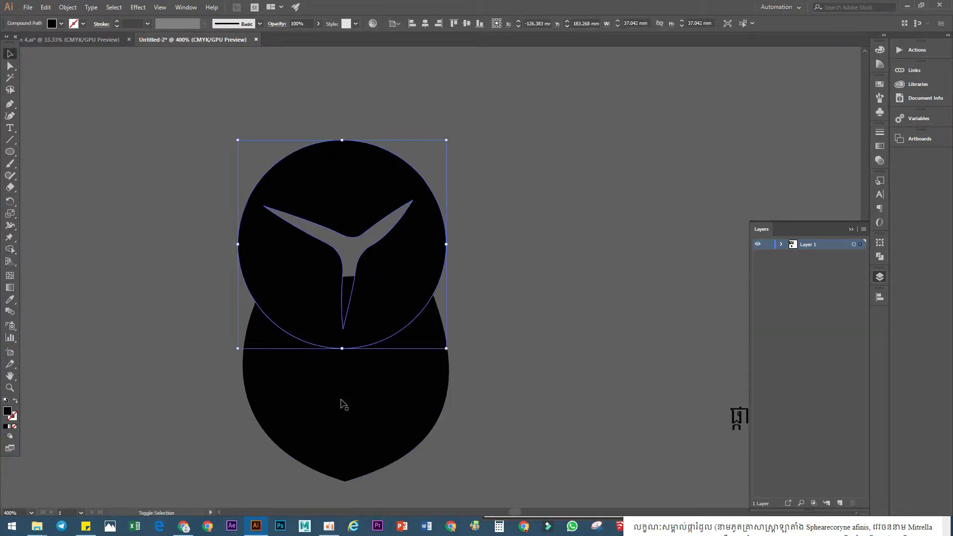
{"action": "left_click", "coordinate": [344, 404], "text": "shift"}
{"action": "left_click_drag", "start_coordinate": [397, 404], "coordinate": [93, 397]}
{"action": "key", "text": "ctrl+alt+bracketleft"}
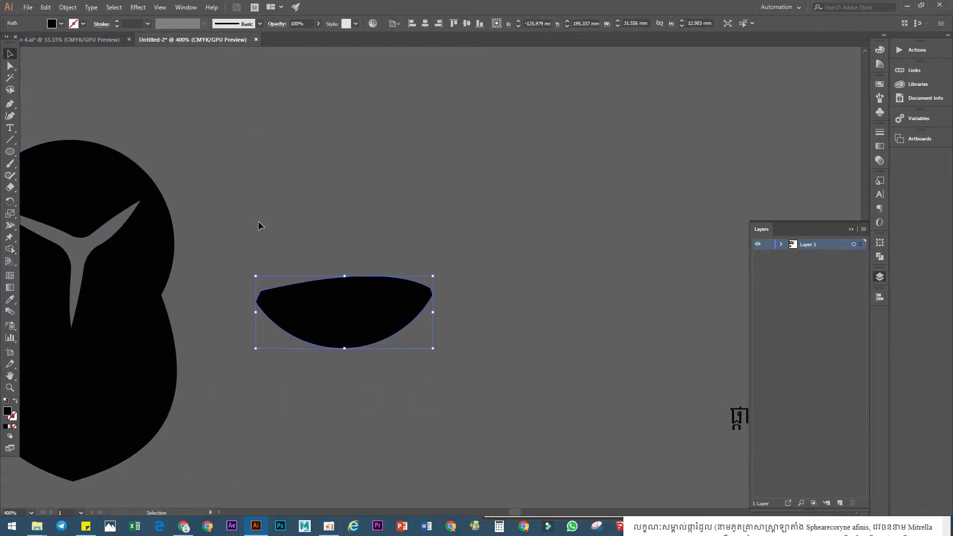
{"action": "key", "text": "Delete"}
Draw a rectangle about 74 mm tall over the petal's left half, with its right edge on the petal's tip.
{"action": "scroll", "coordinate": [347, 275], "scroll_direction": "down", "scroll_amount": 5}
{"action": "scroll", "coordinate": [281, 323], "scroll_direction": "up", "scroll_amount": 5}
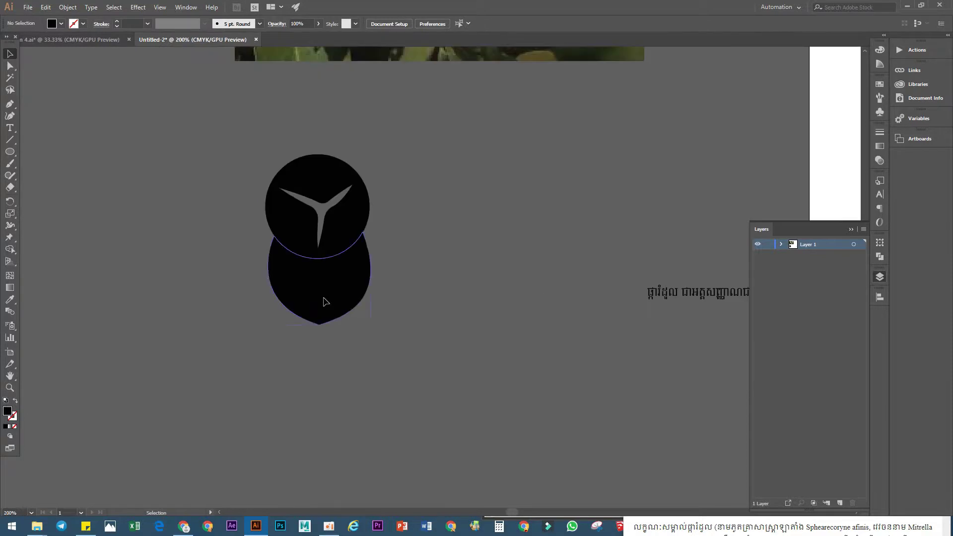
{"action": "left_click", "coordinate": [289, 248]}
{"action": "left_click", "coordinate": [12, 152]}
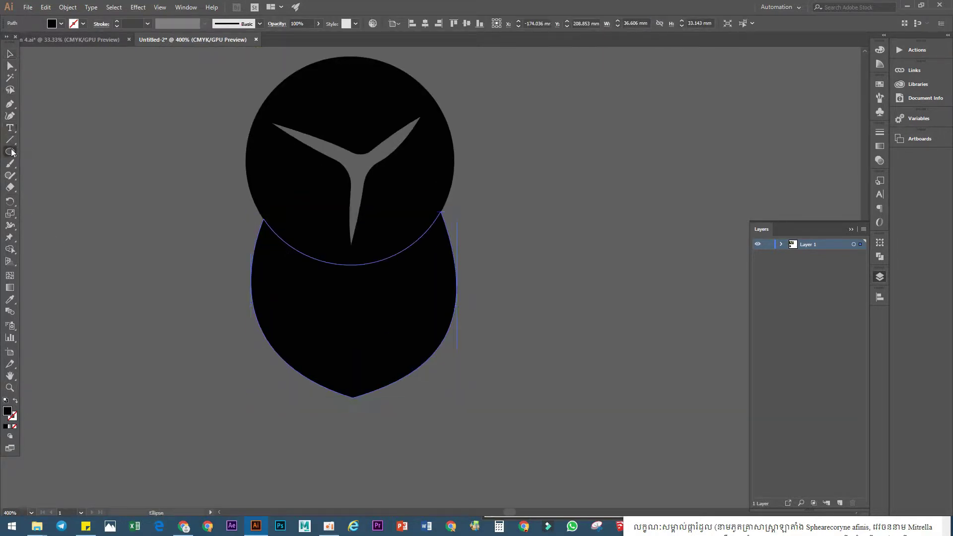
{"action": "left_click_drag", "start_coordinate": [9, 155], "coordinate": [43, 152]}
{"action": "scroll", "coordinate": [307, 209], "scroll_direction": "down", "scroll_amount": 2}
{"action": "left_click_drag", "start_coordinate": [253, 166], "coordinate": [331, 373]}
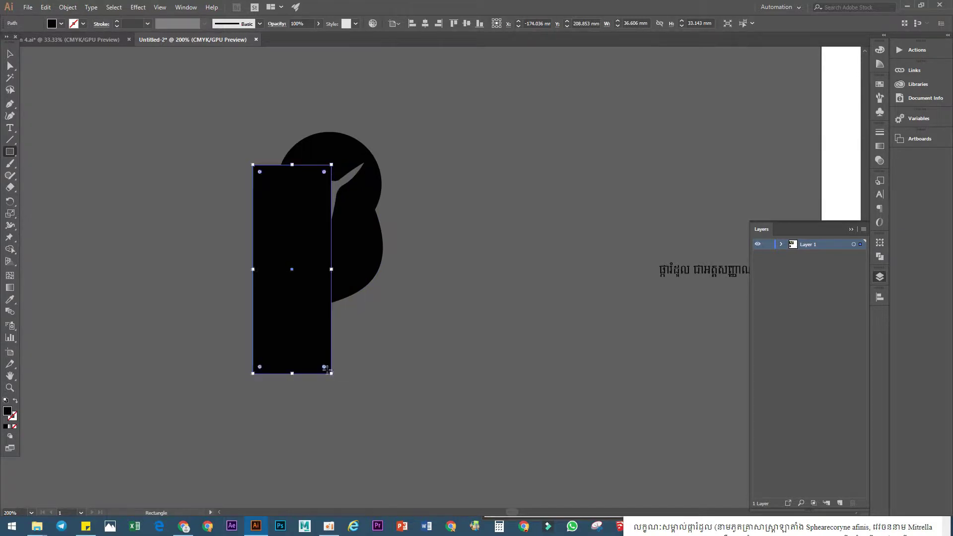
Split the petal into left and right halves along the rectangle's edge with the Shape Builder.
{"action": "key", "text": "v"}
{"action": "left_click", "coordinate": [342, 263], "text": "shift"}
{"action": "scroll", "coordinate": [342, 270], "scroll_direction": "up", "scroll_amount": 3}
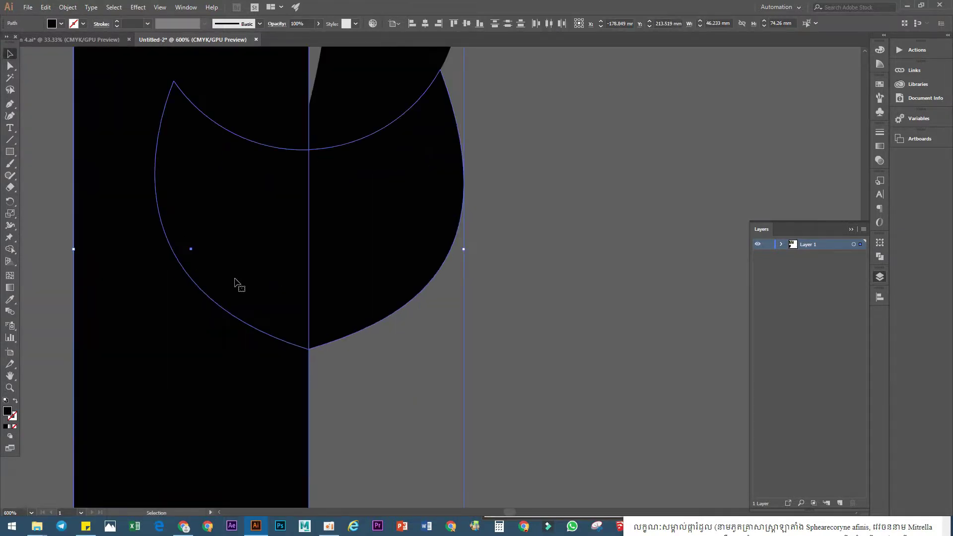
{"action": "left_click", "coordinate": [10, 249]}
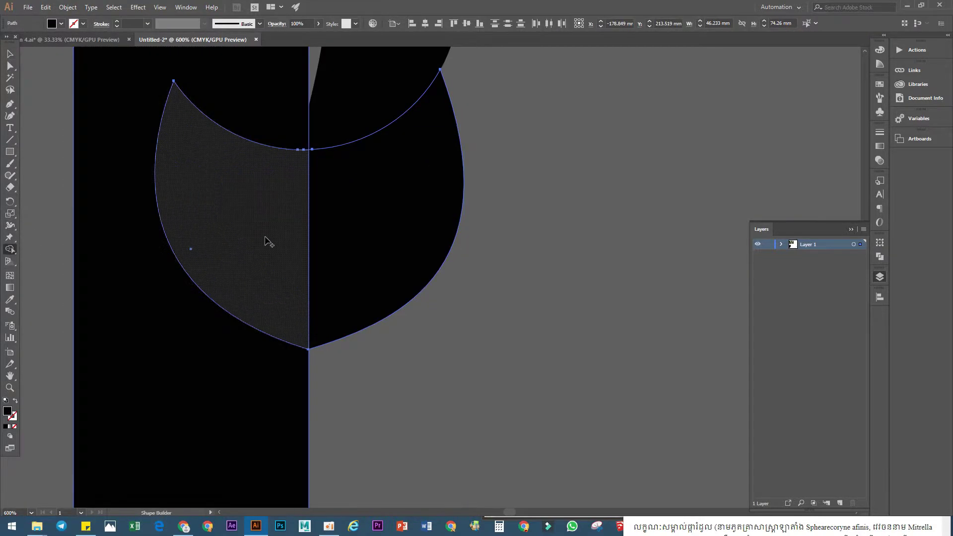
{"action": "left_click", "coordinate": [195, 231]}
Delete the leftover rectangle around the petal and check that the petal halves and bud select separately.
{"action": "left_click", "coordinate": [9, 54]}
{"action": "scroll", "coordinate": [304, 188], "scroll_direction": "down", "scroll_amount": 3}
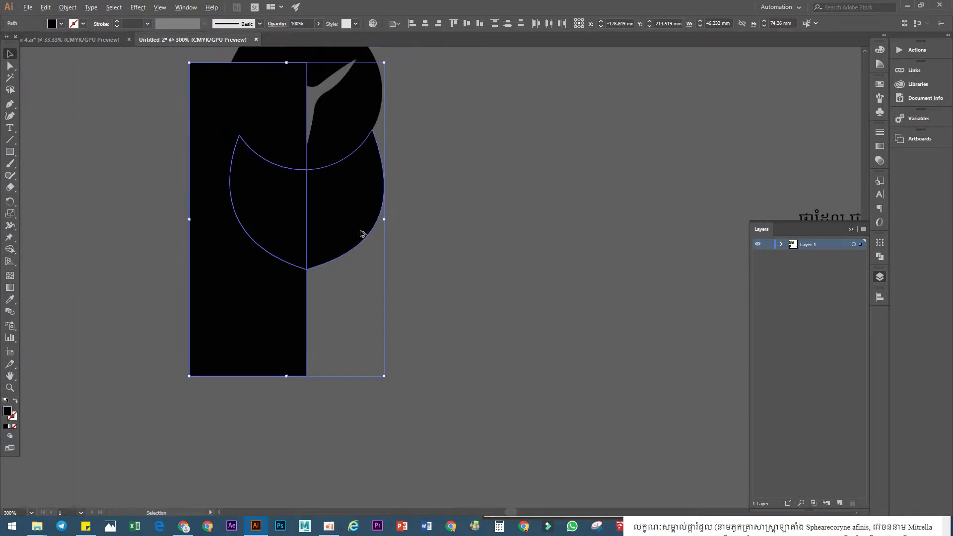
{"action": "left_click", "coordinate": [256, 334]}
{"action": "key", "text": "Delete"}
{"action": "left_click", "coordinate": [279, 216]}
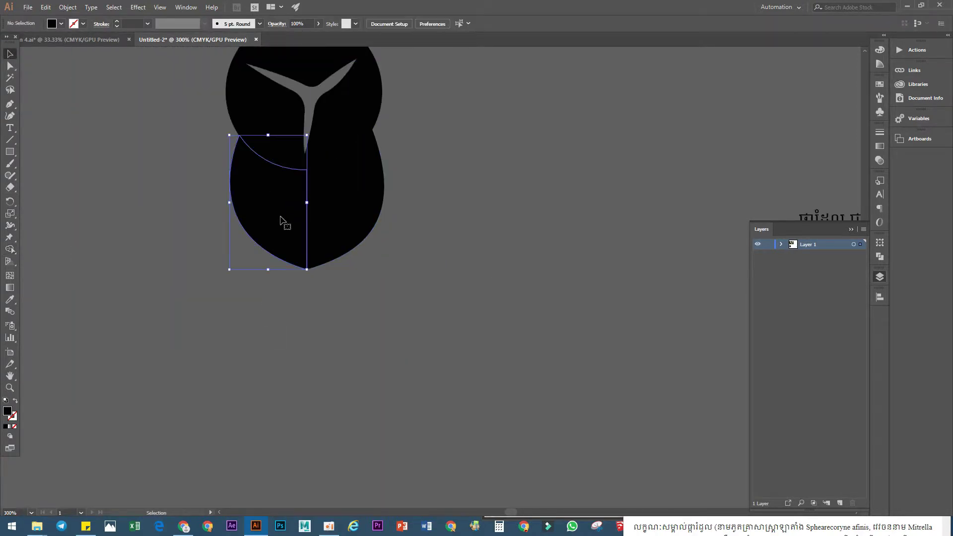
{"action": "left_click", "coordinate": [348, 215]}
{"action": "left_click", "coordinate": [274, 135]}
{"action": "left_click", "coordinate": [176, 255]}
Group the two petal halves with the bud.
{"action": "scroll", "coordinate": [366, 234], "scroll_direction": "down", "scroll_amount": 2}
{"action": "left_click_drag", "start_coordinate": [380, 250], "coordinate": [247, 279]}
{"action": "scroll", "coordinate": [376, 312], "scroll_direction": "up", "scroll_amount": 1}
{"action": "left_click", "coordinate": [293, 208], "text": "shift"}
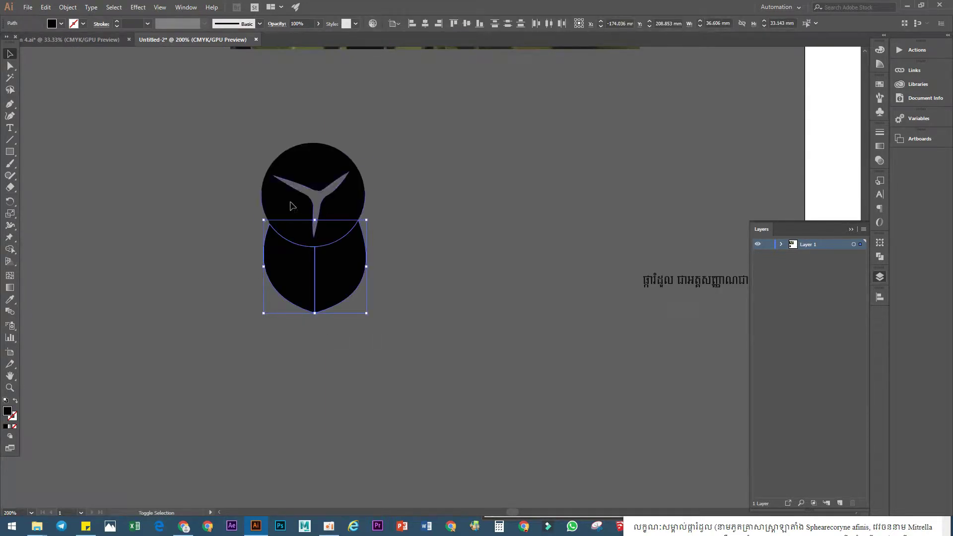
{"action": "left_click", "coordinate": [68, 7]}
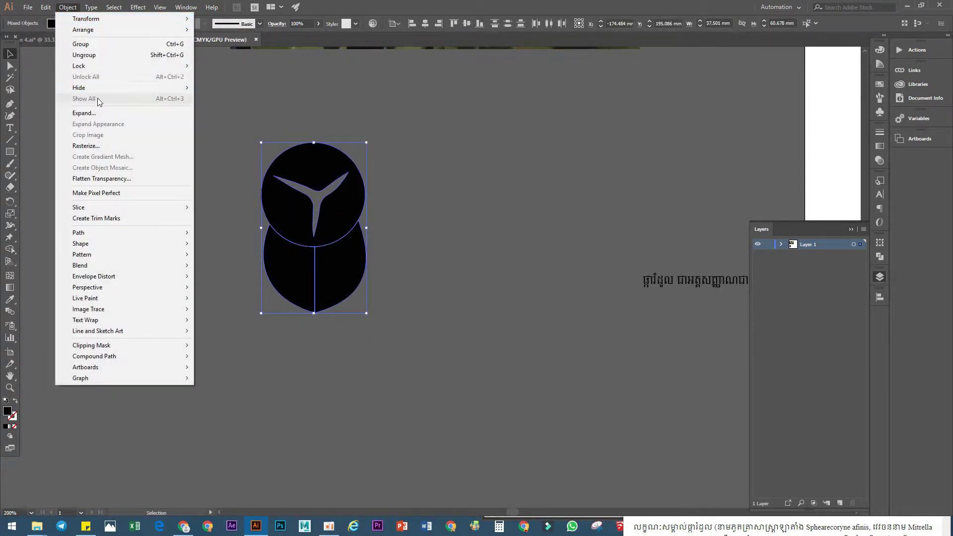
{"action": "left_click", "coordinate": [82, 43]}
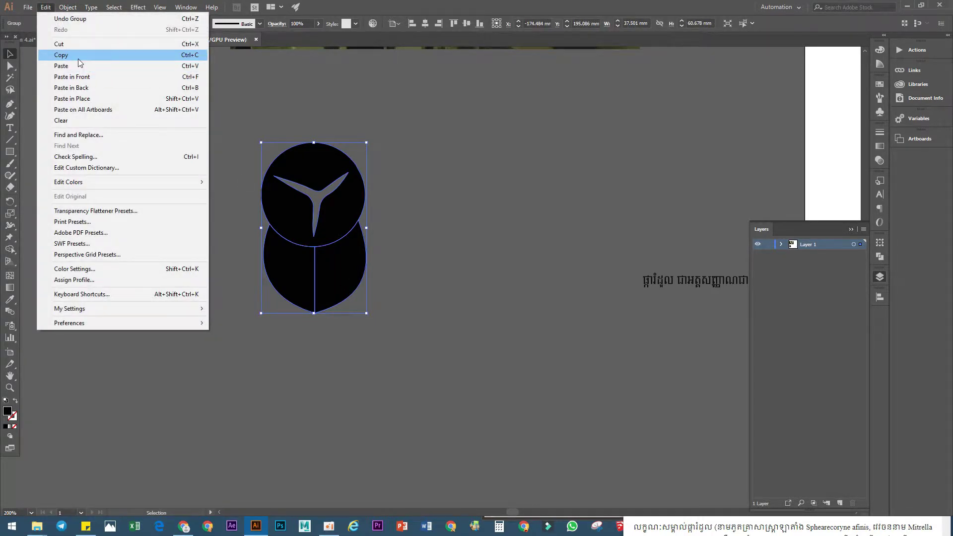
Copy the bud-and-petal group and paste the copy in back of the original.
{"action": "left_click", "coordinate": [74, 55]}
{"action": "left_click", "coordinate": [45, 7]}
{"action": "left_click", "coordinate": [71, 88]}
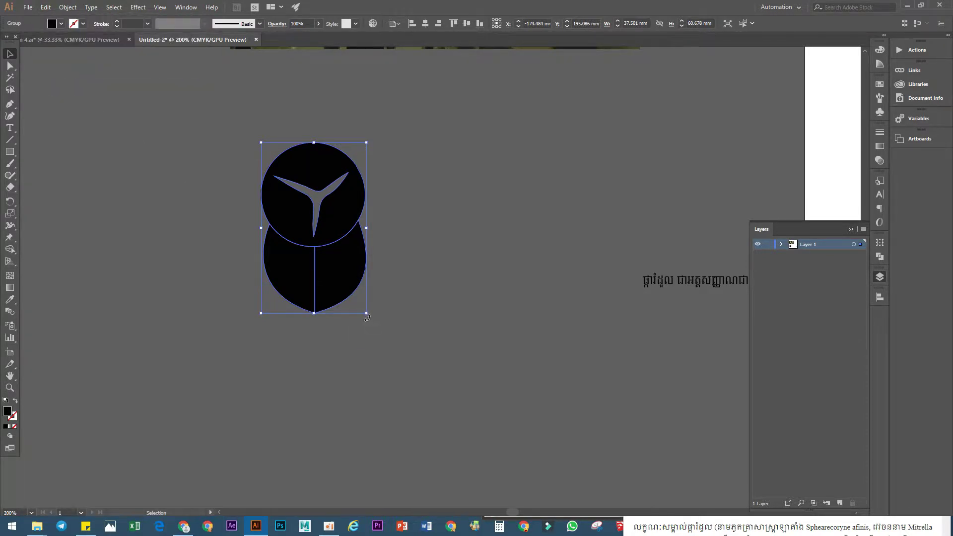
{"action": "left_click_drag", "start_coordinate": [368, 317], "coordinate": [408, 230]}
{"action": "left_click", "coordinate": [394, 341]}
{"action": "left_click_drag", "start_coordinate": [335, 274], "coordinate": [445, 304]}
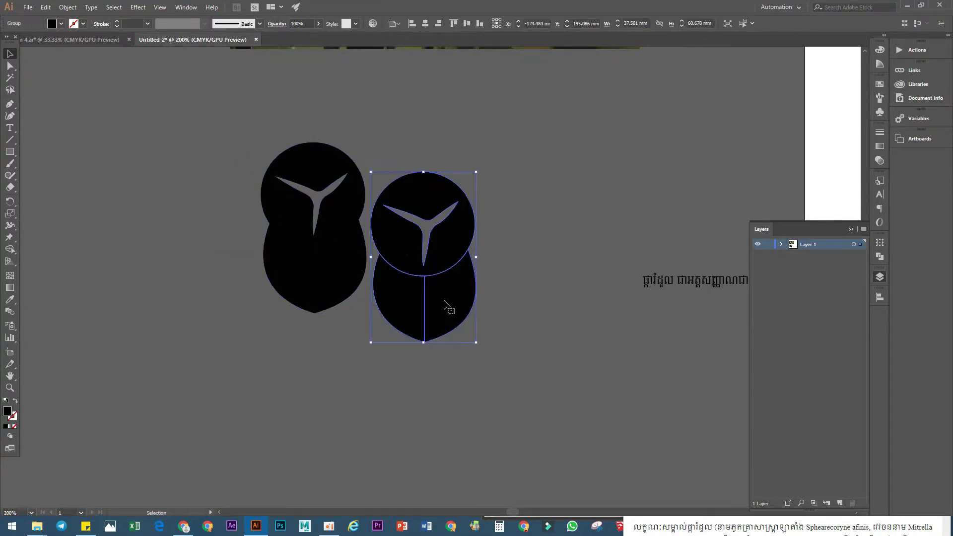
{"action": "key", "text": "ctrl+z"}
Ungroup the bud-and-petal group and group only the two petal halves together.
{"action": "right_click", "coordinate": [335, 225]}
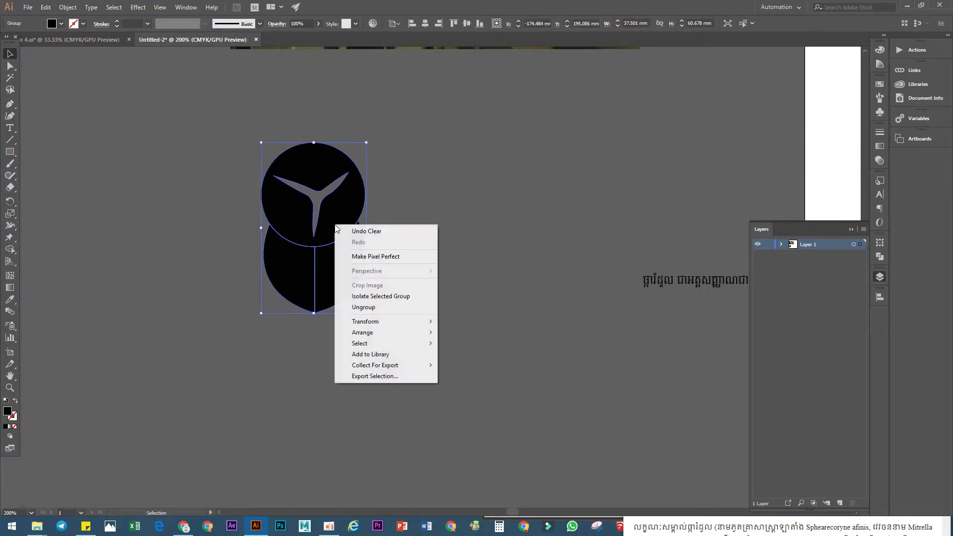
{"action": "left_click", "coordinate": [365, 308]}
{"action": "left_click", "coordinate": [290, 284]}
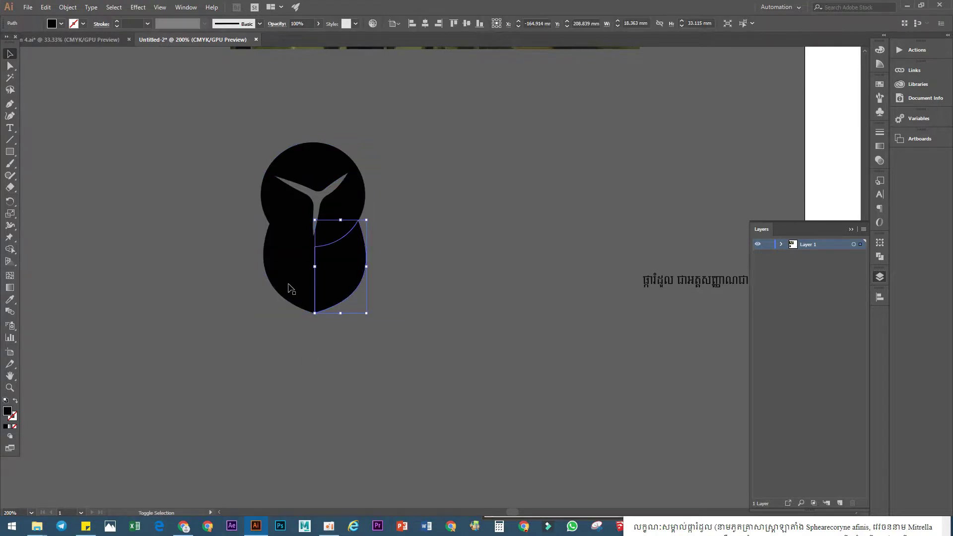
{"action": "right_click", "coordinate": [293, 282]}
{"action": "left_click", "coordinate": [318, 343]}
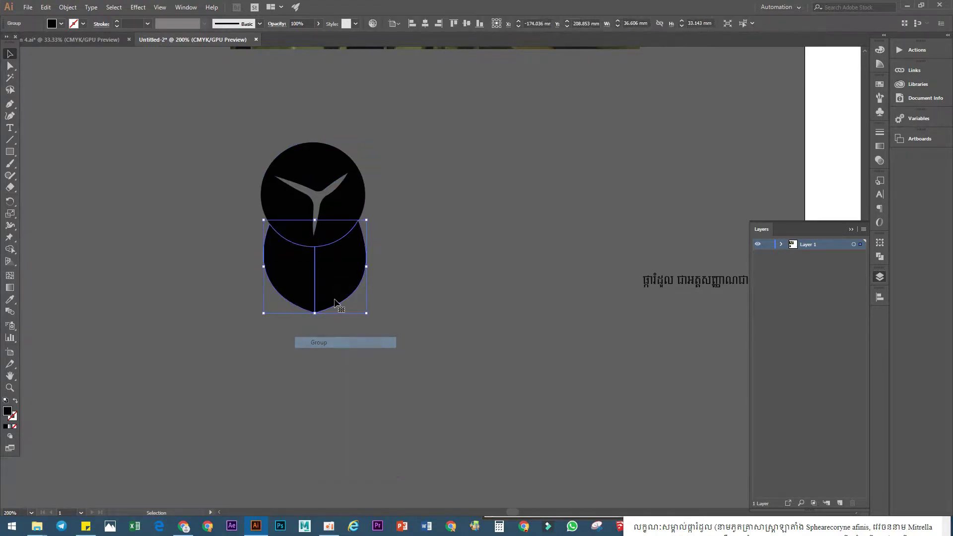
Copy the petal group and paste the copy in front of the original.
{"action": "left_click", "coordinate": [61, 9]}
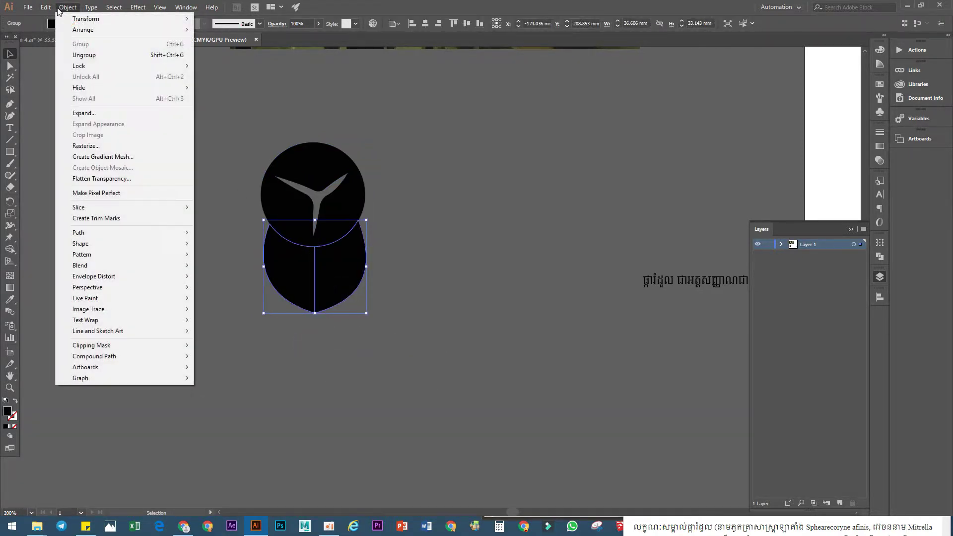
{"action": "left_click", "coordinate": [46, 7]}
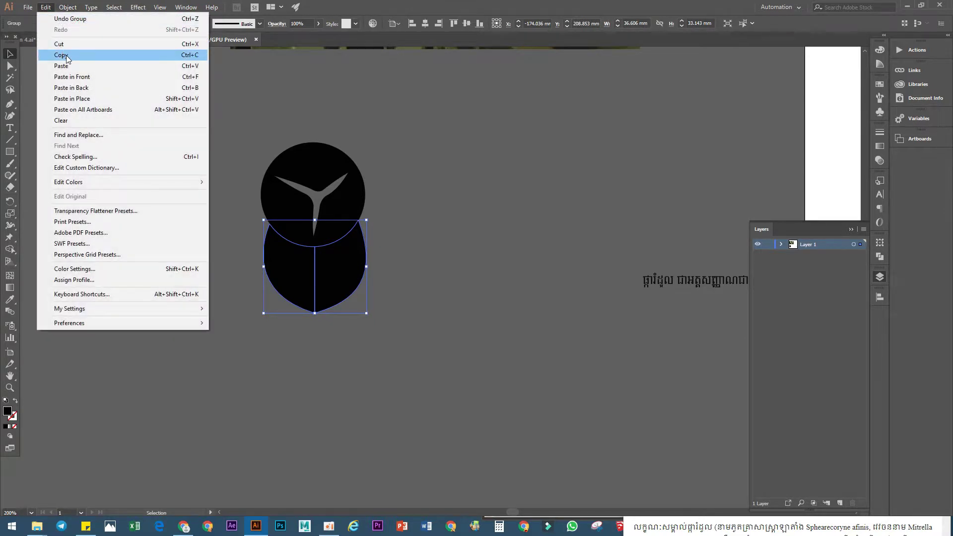
{"action": "left_click", "coordinate": [61, 55]}
{"action": "left_click", "coordinate": [46, 7]}
{"action": "left_click", "coordinate": [70, 77]}
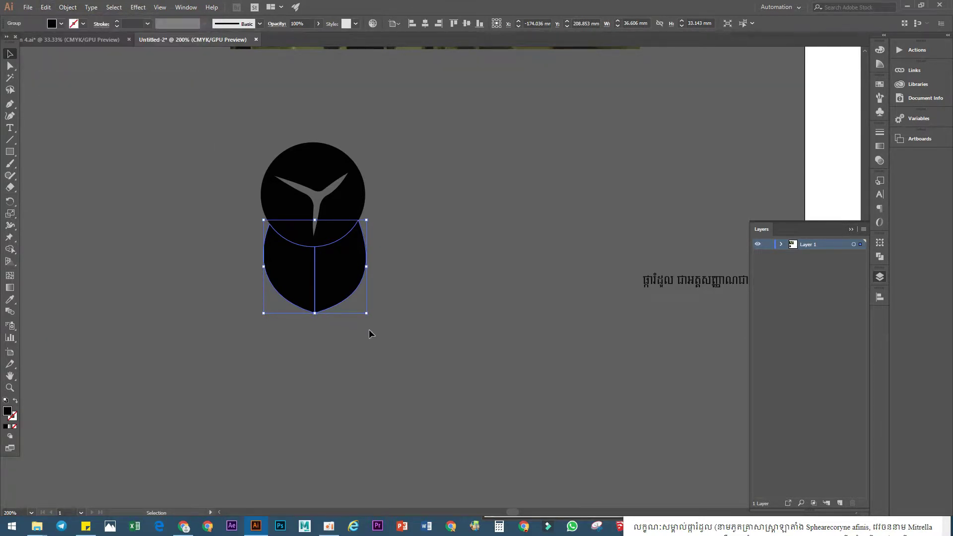
Rotate the petal copy to point up and outward and move it against the bud's upper-right side.
{"action": "left_click_drag", "start_coordinate": [371, 320], "coordinate": [401, 263]}
{"action": "left_click_drag", "start_coordinate": [303, 268], "coordinate": [382, 222]}
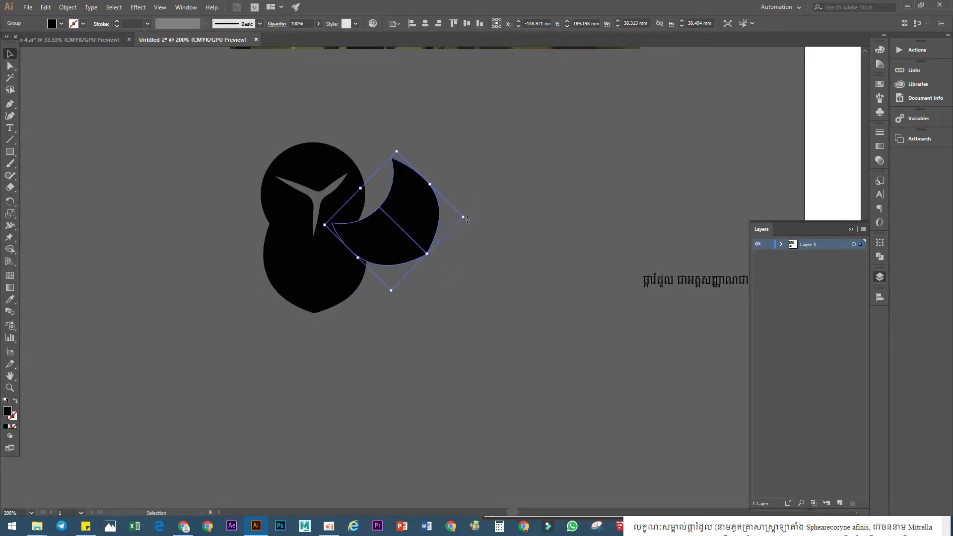
{"action": "left_click_drag", "start_coordinate": [467, 219], "coordinate": [443, 167]}
Fine-tune the upper-right petal's rotation and position until its inner curve follows the bud's round edge.
{"action": "scroll", "coordinate": [381, 181], "scroll_direction": "up", "scroll_amount": 1}
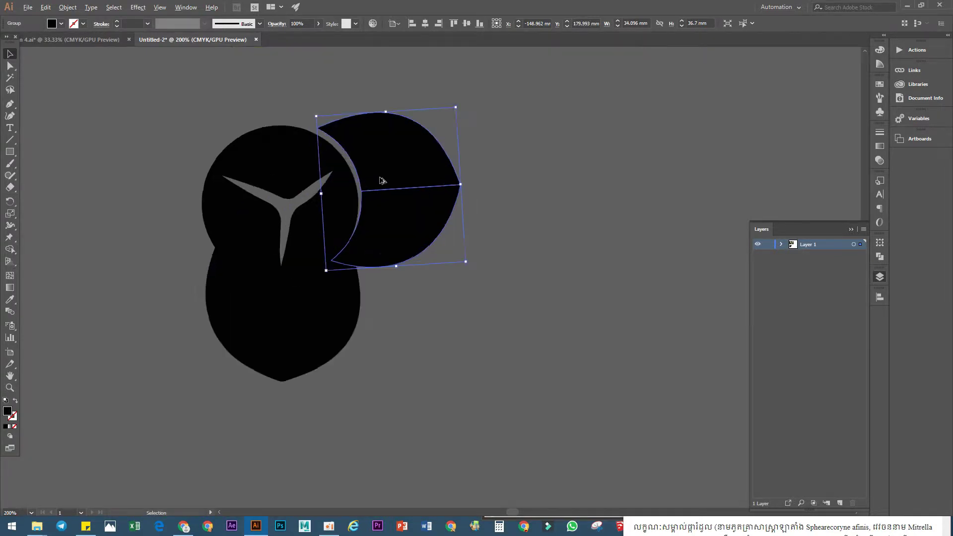
{"action": "scroll", "coordinate": [381, 180], "scroll_direction": "up", "scroll_amount": 1}
{"action": "left_click_drag", "start_coordinate": [497, 297], "coordinate": [496, 281]}
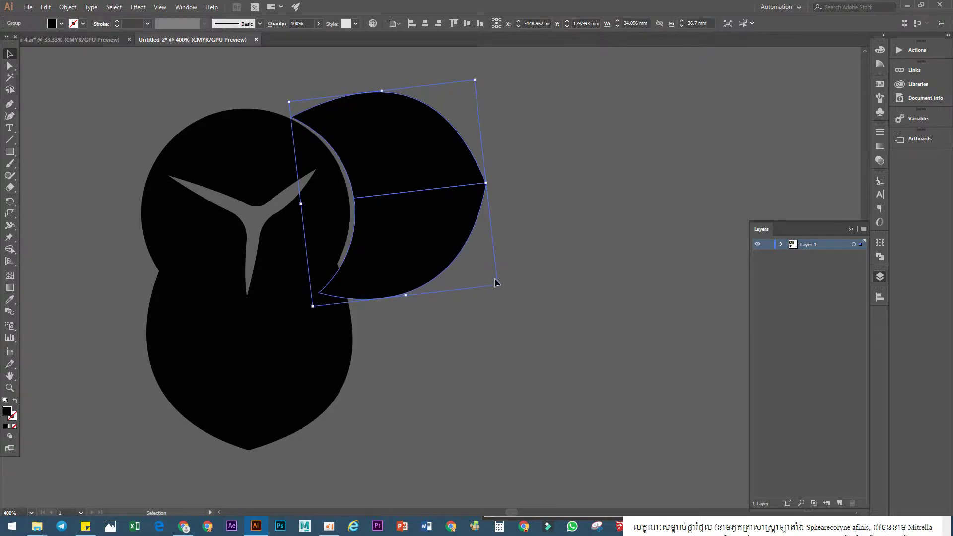
{"action": "left_click_drag", "start_coordinate": [444, 254], "coordinate": [433, 234]}
{"action": "scroll", "coordinate": [407, 213], "scroll_direction": "up", "scroll_amount": 5}
{"action": "scroll", "coordinate": [407, 213], "scroll_direction": "right", "scroll_amount": 3}
{"action": "left_click_drag", "start_coordinate": [401, 163], "coordinate": [386, 161]}
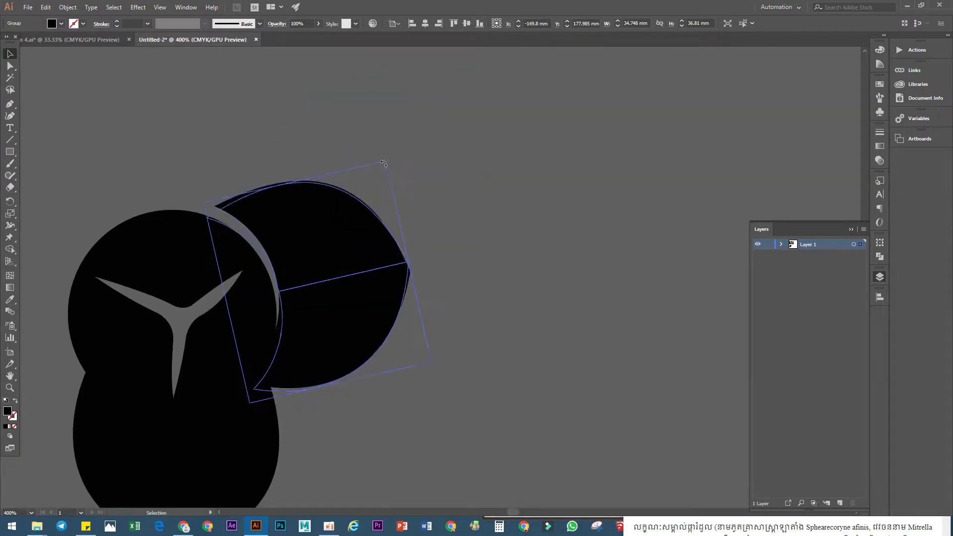
{"action": "left_click_drag", "start_coordinate": [337, 271], "coordinate": [420, 213]}
{"action": "key", "text": "space"}
{"action": "scroll", "coordinate": [384, 215], "scroll_direction": "down", "scroll_amount": 1}
{"action": "scroll", "coordinate": [396, 213], "scroll_direction": "up", "scroll_amount": 2}
{"action": "scroll", "coordinate": [443, 224], "scroll_direction": "down", "scroll_amount": 2}
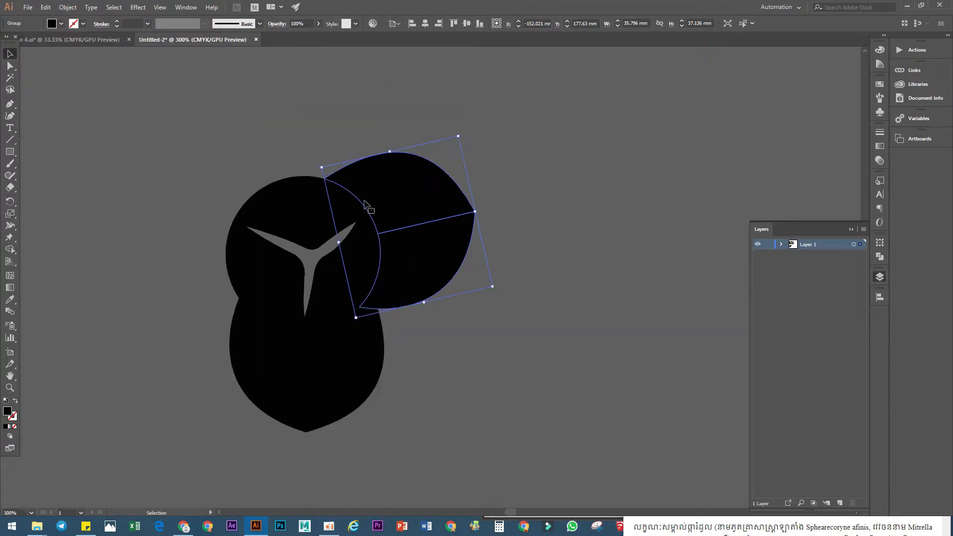
Paste another petal copy in front, rotate it to point outward and place it at the bud's upper-left side.
{"action": "key", "text": "a"}
{"action": "key", "text": "ctrl+f"}
{"action": "left_click_drag", "start_coordinate": [465, 133], "coordinate": [373, 123]}
{"action": "left_click_drag", "start_coordinate": [395, 217], "coordinate": [257, 157]}
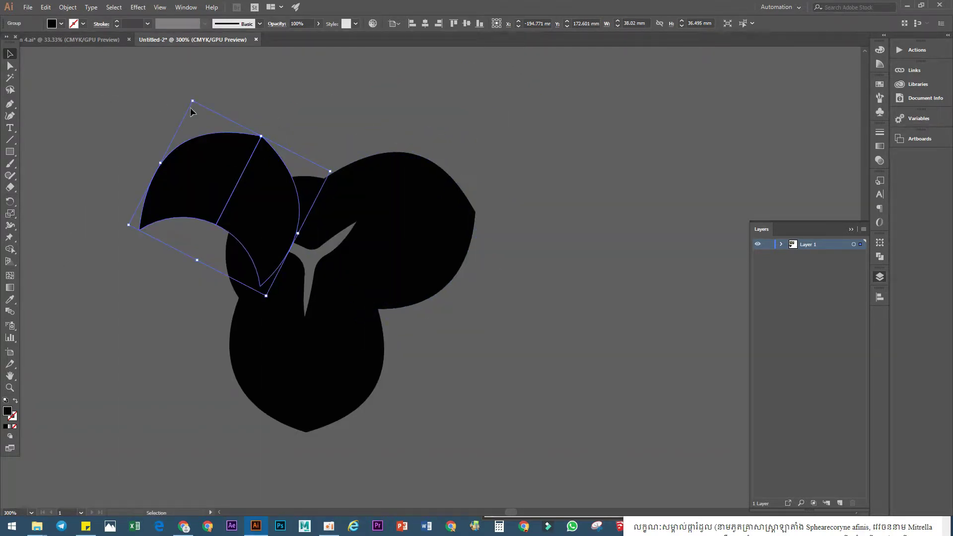
{"action": "left_click_drag", "start_coordinate": [189, 95], "coordinate": [115, 232]}
{"action": "left_click_drag", "start_coordinate": [227, 215], "coordinate": [209, 219]}
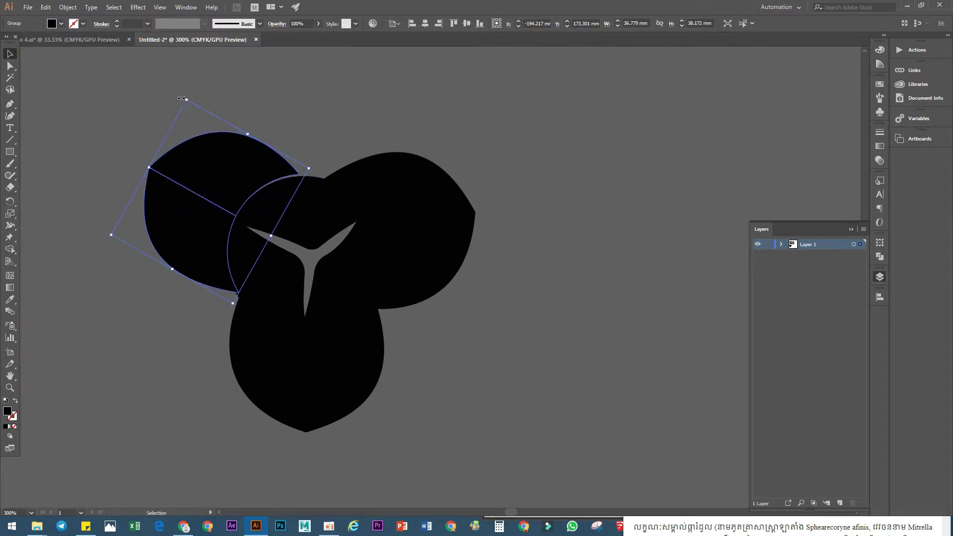
Fine-tune the upper-left petal's rotation and position so its inner curve matches the bud's edge.
{"action": "left_click_drag", "start_coordinate": [181, 98], "coordinate": [185, 97]}
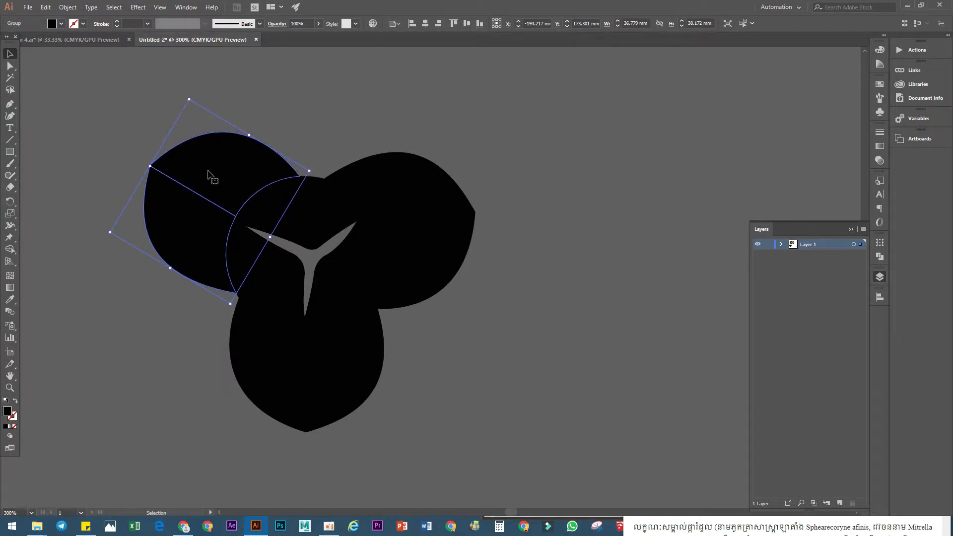
{"action": "left_click_drag", "start_coordinate": [209, 169], "coordinate": [211, 167]}
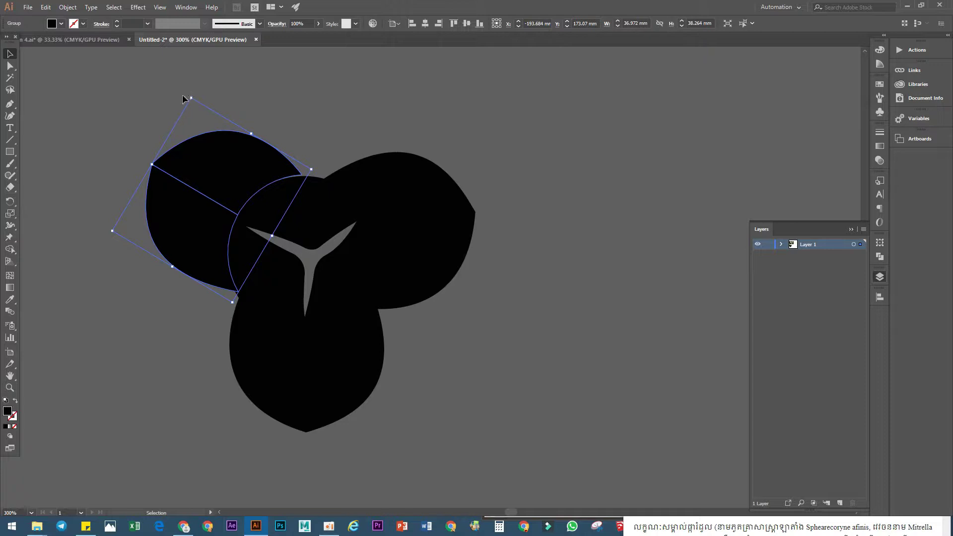
{"action": "left_click_drag", "start_coordinate": [184, 96], "coordinate": [188, 96]}
{"action": "left_click", "coordinate": [313, 154]}
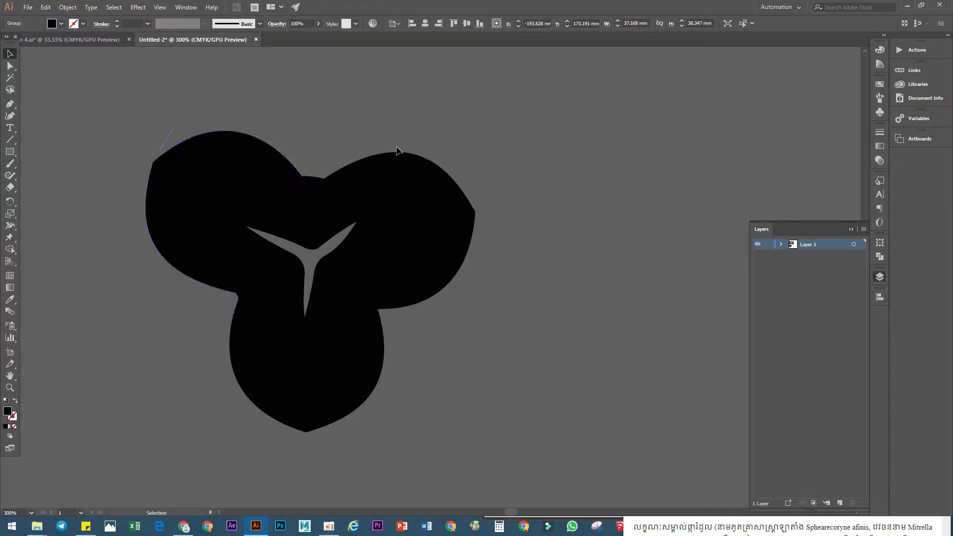
Rotate the upper-right petal further upward and shift it against the bud to mirror the upper-left petal.
{"action": "left_click_drag", "start_coordinate": [442, 220], "coordinate": [441, 218]}
{"action": "left_click_drag", "start_coordinate": [468, 137], "coordinate": [417, 182]}
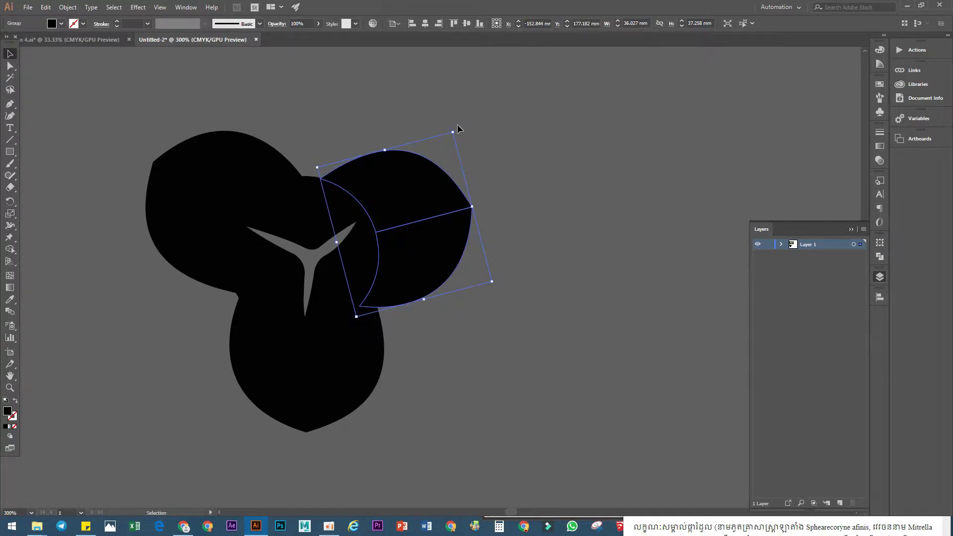
{"action": "left_click_drag", "start_coordinate": [457, 129], "coordinate": [404, 172]}
{"action": "left_click_drag", "start_coordinate": [441, 107], "coordinate": [437, 110]}
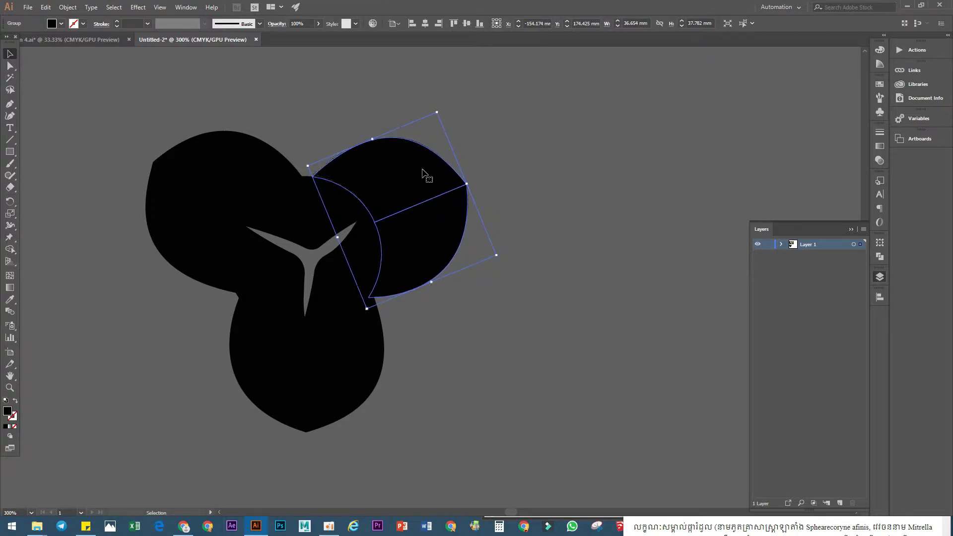
{"action": "left_click_drag", "start_coordinate": [430, 180], "coordinate": [424, 181]}
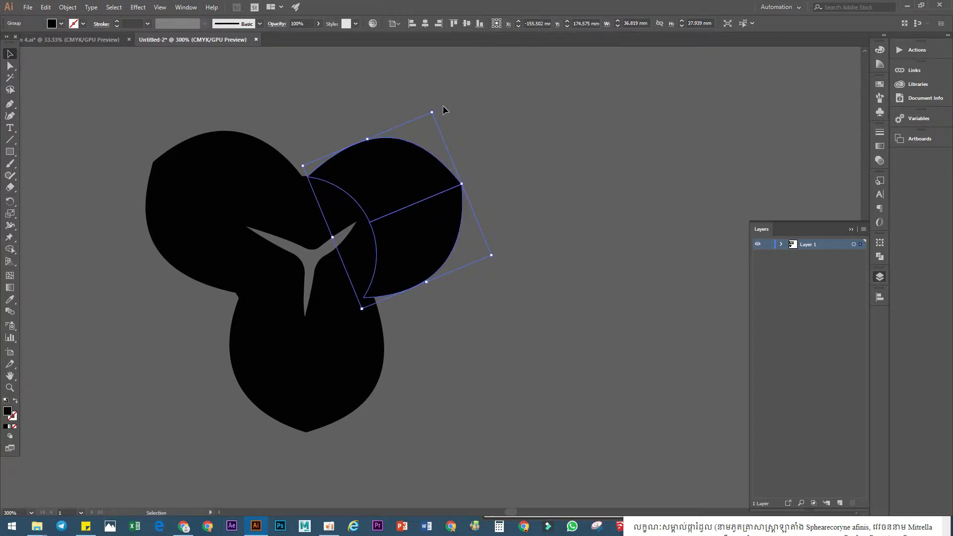
{"action": "left_click_drag", "start_coordinate": [434, 107], "coordinate": [416, 144]}
{"action": "left_click", "coordinate": [475, 300]}
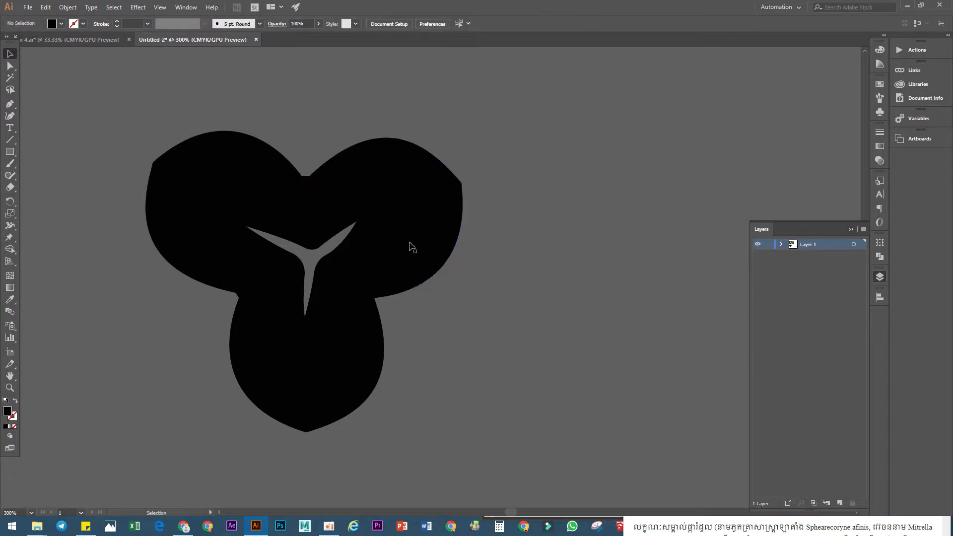
Bring the round bud to the front of the three petals.
{"action": "scroll", "coordinate": [326, 240], "scroll_direction": "down", "scroll_amount": 3}
{"action": "scroll", "coordinate": [338, 266], "scroll_direction": "up", "scroll_amount": 2}
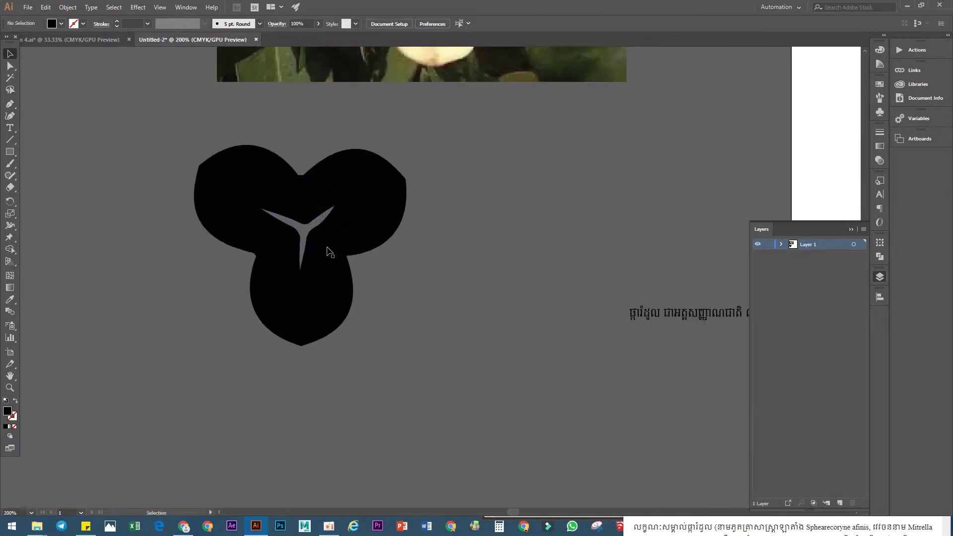
{"action": "left_click", "coordinate": [327, 250]}
{"action": "scroll", "coordinate": [329, 249], "scroll_direction": "down", "scroll_amount": 1}
{"action": "left_click", "coordinate": [352, 305]}
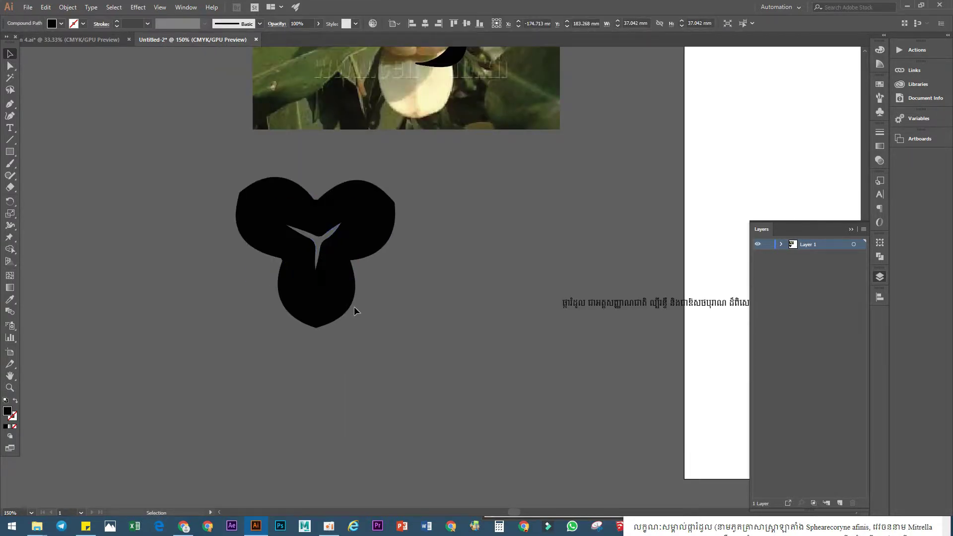
Ungroup the lower, upper-right and upper-left petals into separate halves.
{"action": "left_click", "coordinate": [321, 319]}
{"action": "right_click", "coordinate": [323, 316]}
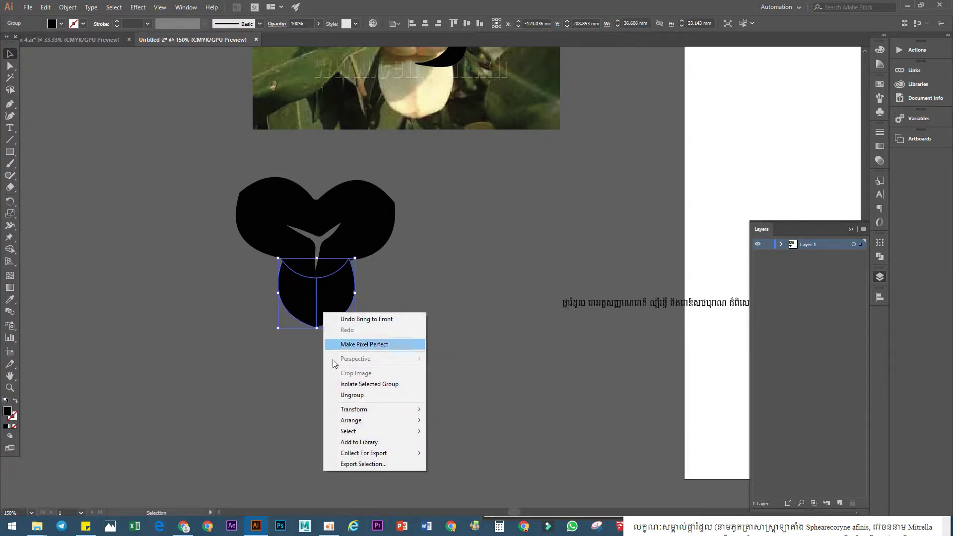
{"action": "left_click", "coordinate": [342, 394]}
{"action": "left_click", "coordinate": [388, 222]}
{"action": "right_click", "coordinate": [388, 222]}
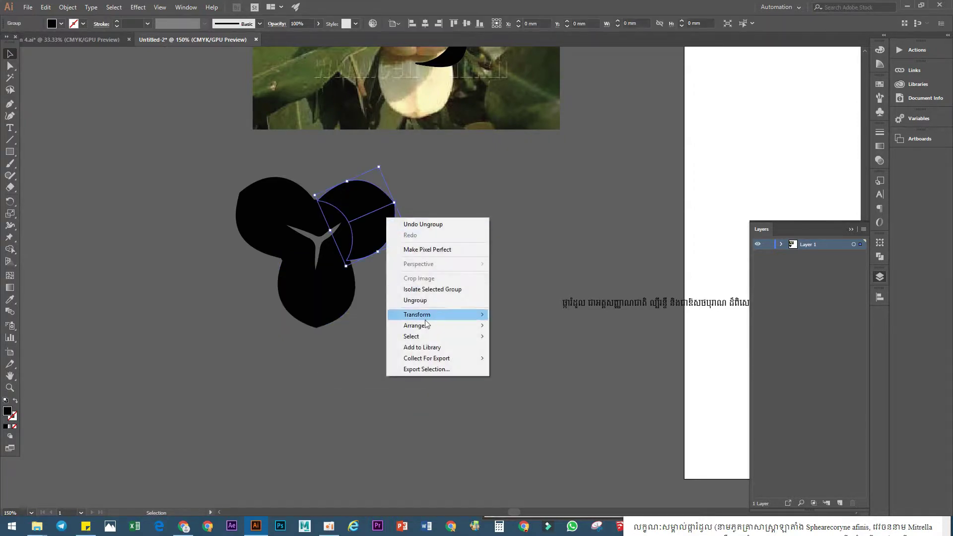
{"action": "left_click", "coordinate": [407, 300]}
{"action": "left_click", "coordinate": [275, 256]}
{"action": "right_click", "coordinate": [275, 256]}
{"action": "left_click", "coordinate": [289, 309]}
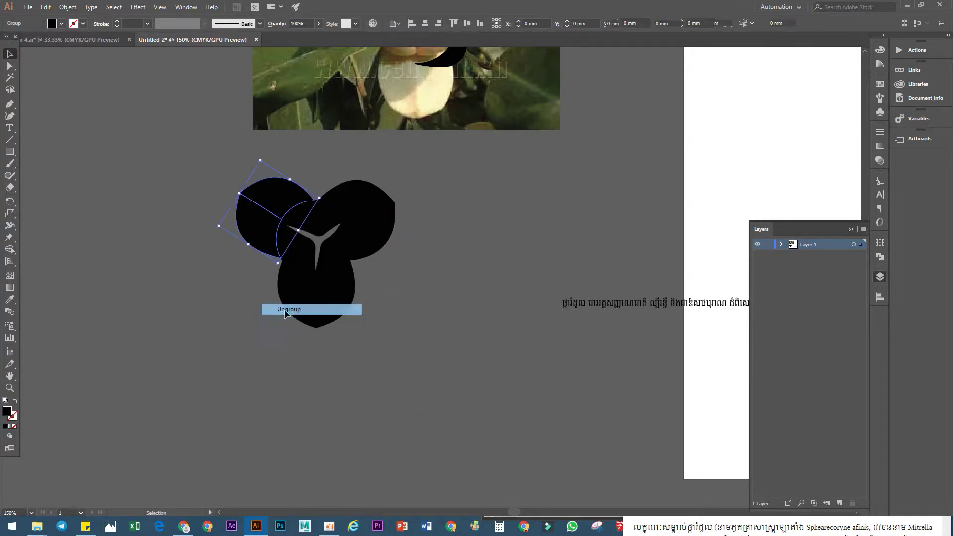
{"action": "left_click", "coordinate": [168, 357]}
Fill the lower petal's right half with the light cream sampled from the photo's lower petal.
{"action": "scroll", "coordinate": [227, 407], "scroll_direction": "up", "scroll_amount": 3}
{"action": "left_click", "coordinate": [346, 410]}
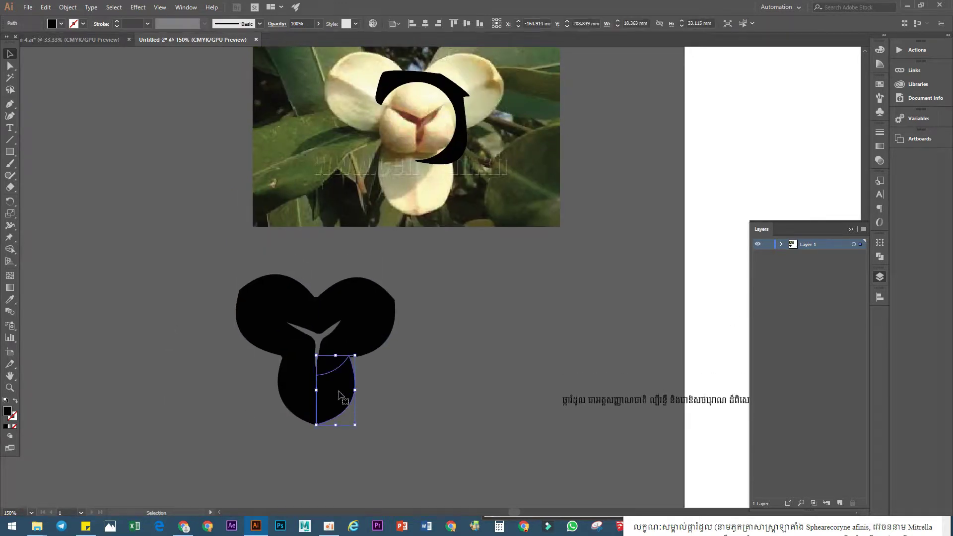
{"action": "key", "text": "i"}
{"action": "left_click", "coordinate": [442, 196]}
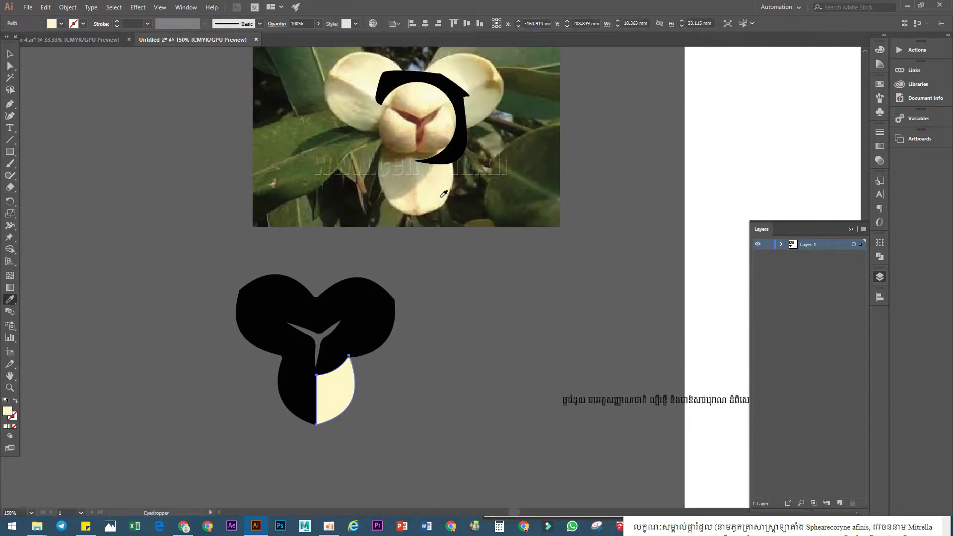
{"action": "key", "text": "v"}
{"action": "left_click", "coordinate": [452, 355]}
Fill the lower petal's left half with the darker beige sampled from the photo's lower petal.
{"action": "left_click", "coordinate": [301, 386]}
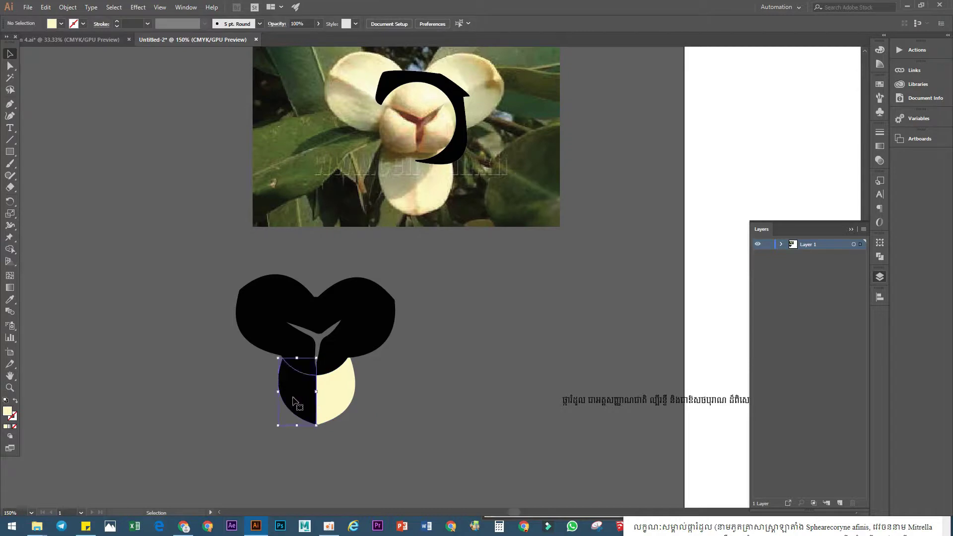
{"action": "key", "text": "i"}
{"action": "left_click", "coordinate": [404, 206]}
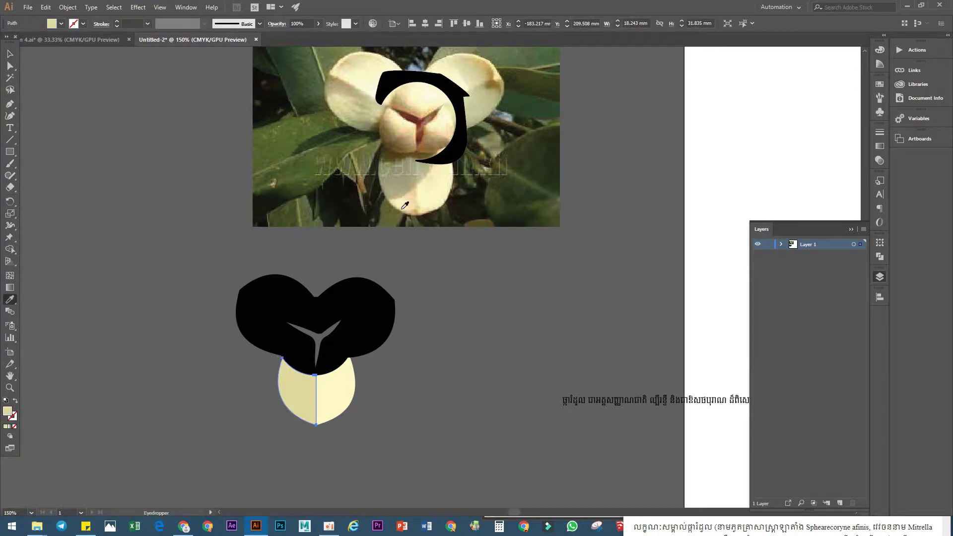
{"action": "key", "text": "b"}
{"action": "key", "text": "v"}
Fill the upper halves of both upper petals with the light cream of the lower petal's right half.
{"action": "left_click", "coordinate": [382, 336]}
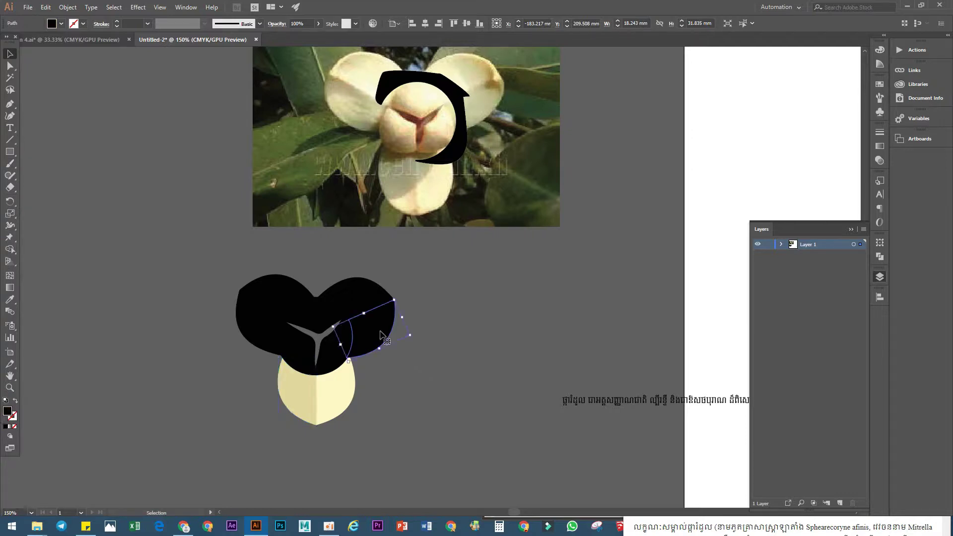
{"action": "left_click", "coordinate": [264, 336]}
{"action": "left_click", "coordinate": [366, 300]}
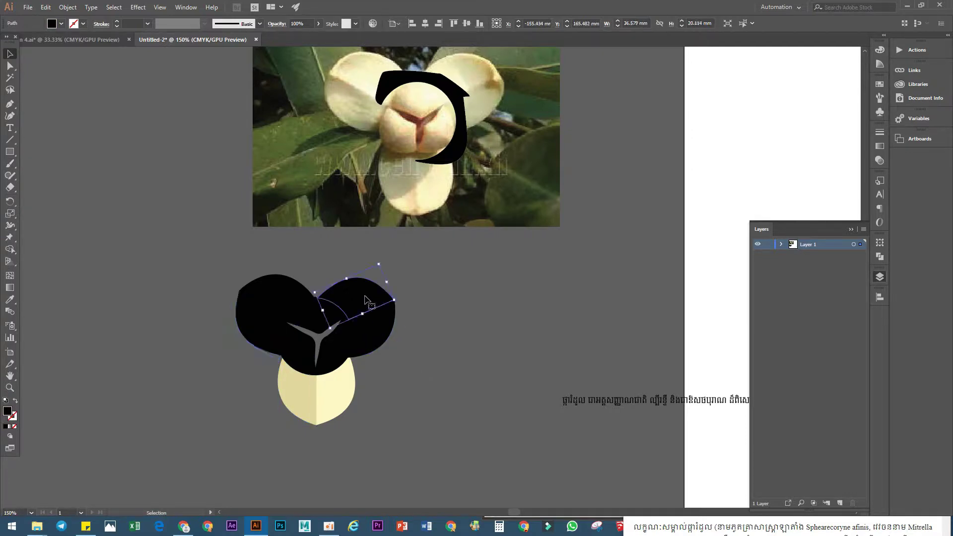
{"action": "left_click", "coordinate": [275, 293], "text": "shift"}
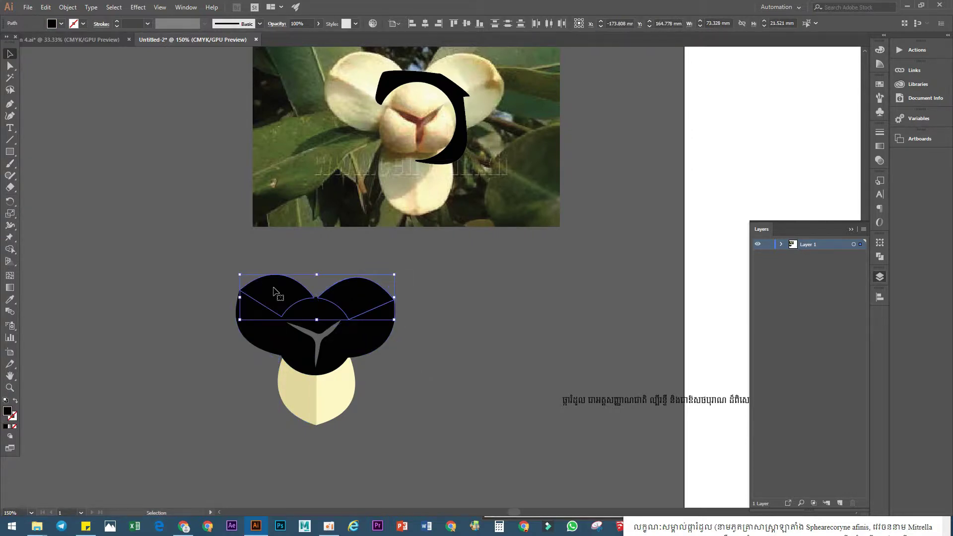
{"action": "key", "text": "i"}
{"action": "left_click", "coordinate": [328, 383]}
{"action": "key", "text": "v"}
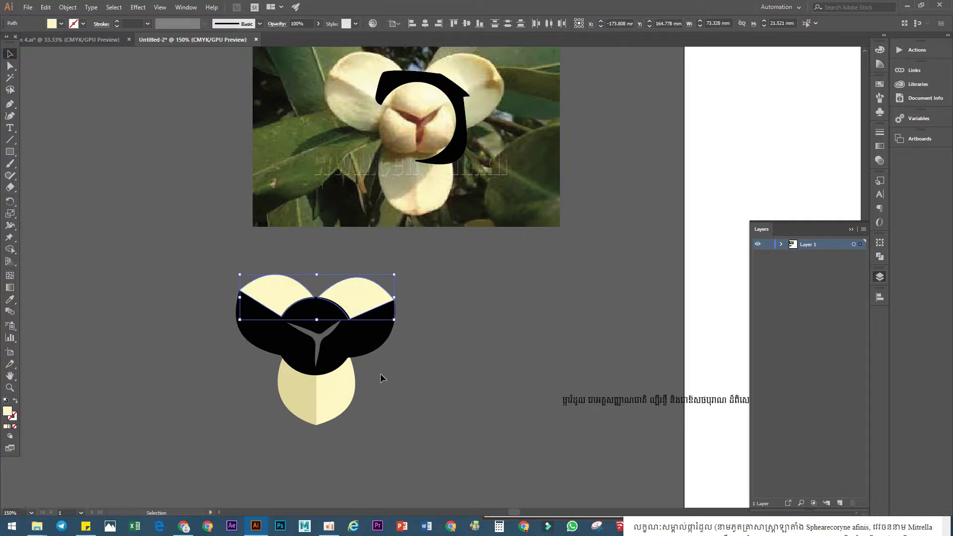
{"action": "key", "text": "ctrl+z"}
Fill the lower half of the upper-left petal with the light cream of that petal's upper half.
{"action": "left_click", "coordinate": [368, 325]}
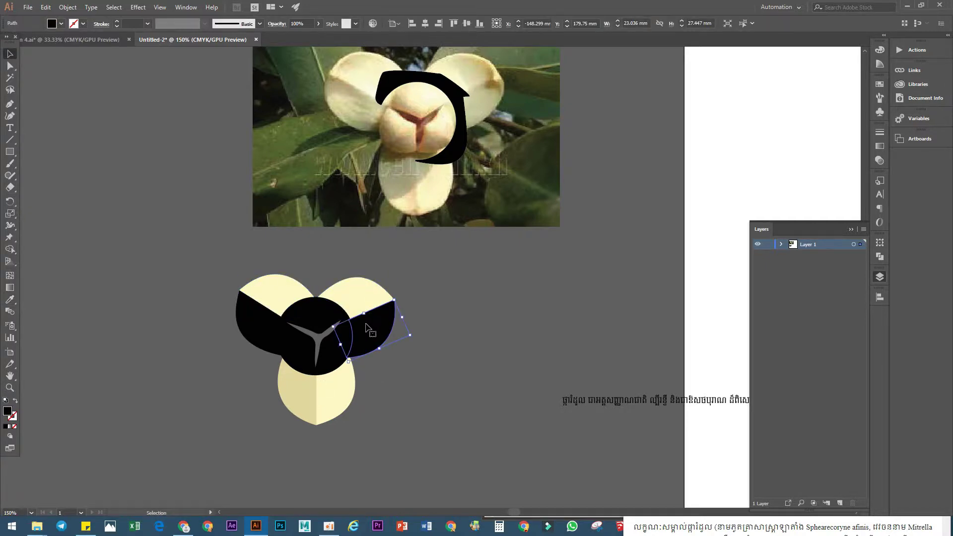
{"action": "left_click", "coordinate": [269, 334]}
{"action": "key", "text": "i"}
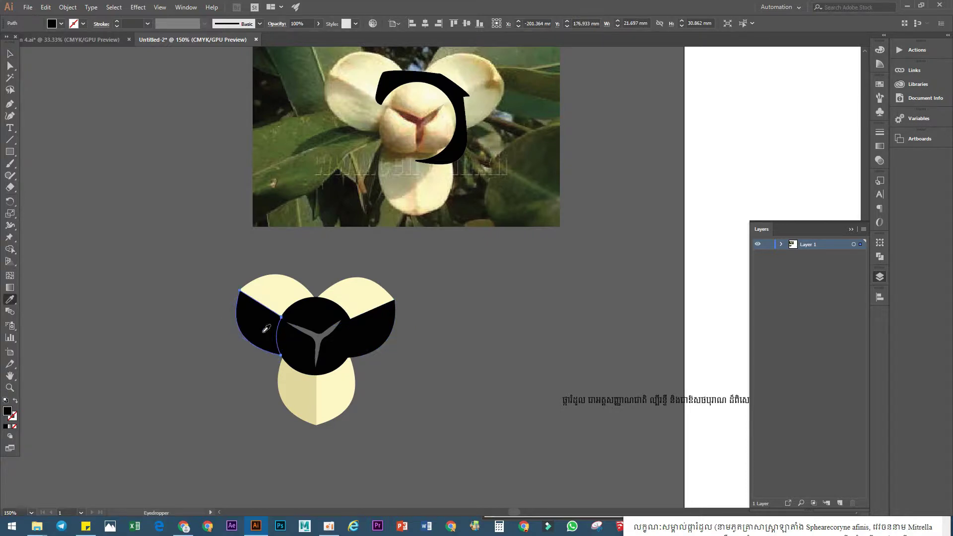
{"action": "left_click", "coordinate": [283, 277]}
{"action": "key", "text": "v"}
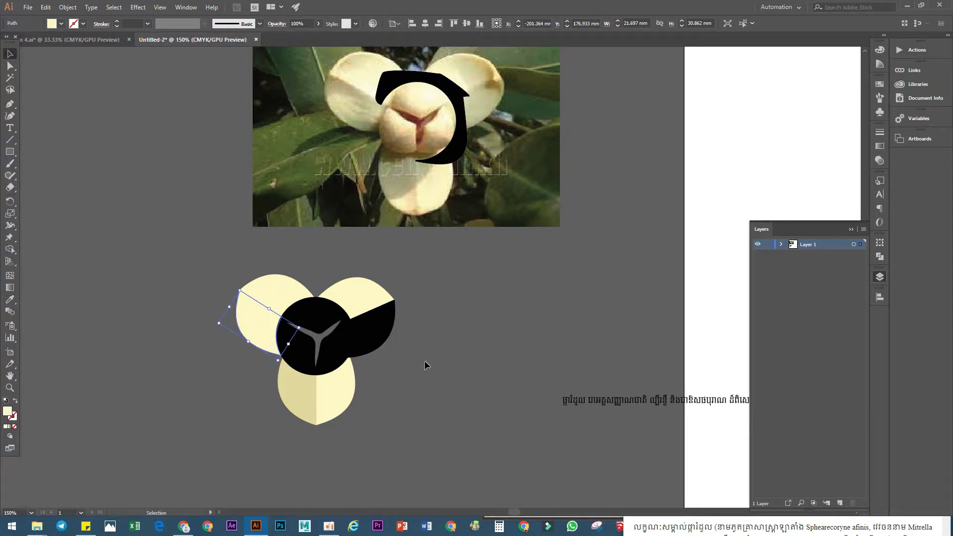
Fill the upper-left petal's upper half and the upper-right petal's lower half with the beige of the lower petal's left half.
{"action": "left_click", "coordinate": [287, 304]}
{"action": "left_click", "coordinate": [364, 319], "text": "shift"}
{"action": "key", "text": "i"}
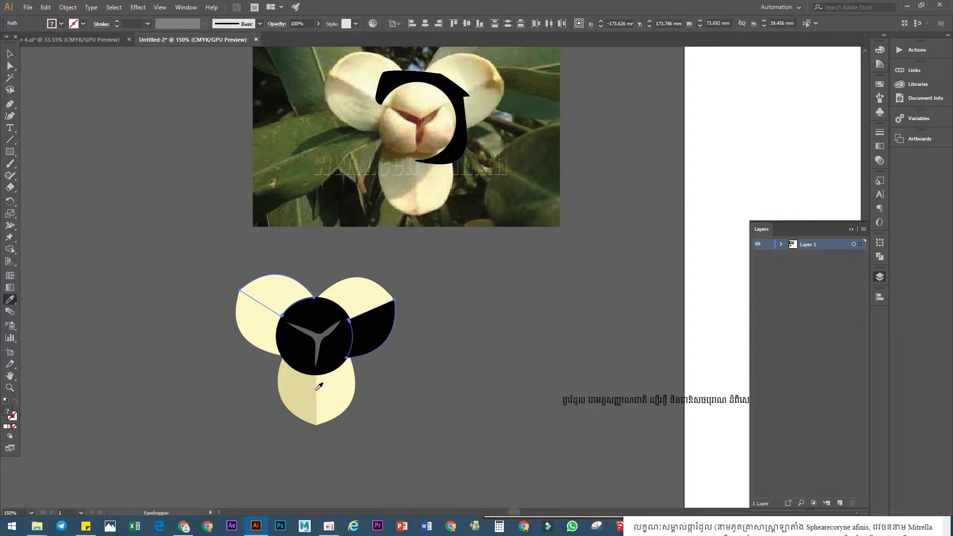
{"action": "left_click", "coordinate": [300, 393]}
{"action": "left_click", "coordinate": [10, 53]}
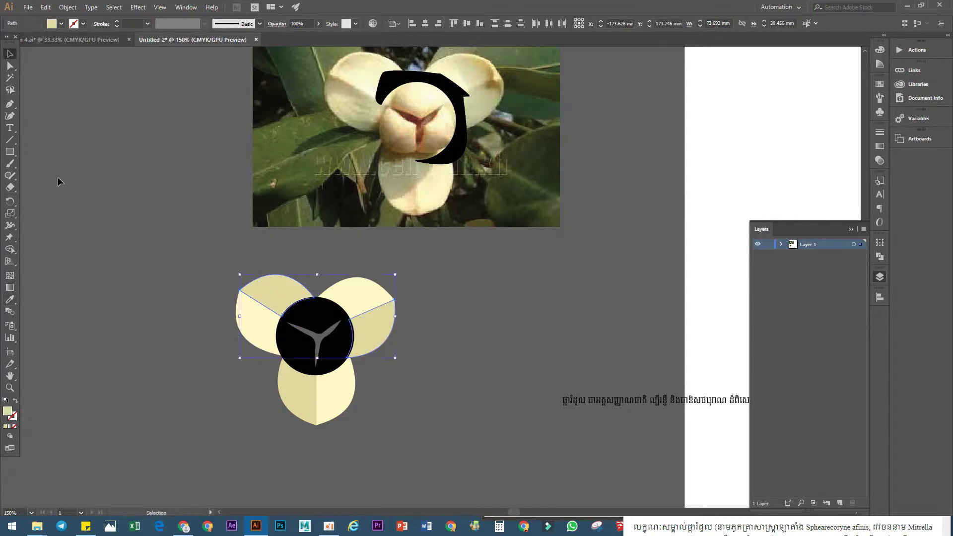
{"action": "left_click", "coordinate": [114, 271]}
Draw three straight lines across the bud, meeting at its center and extending past its edge where neighboring petals meet.
{"action": "left_click", "coordinate": [305, 351]}
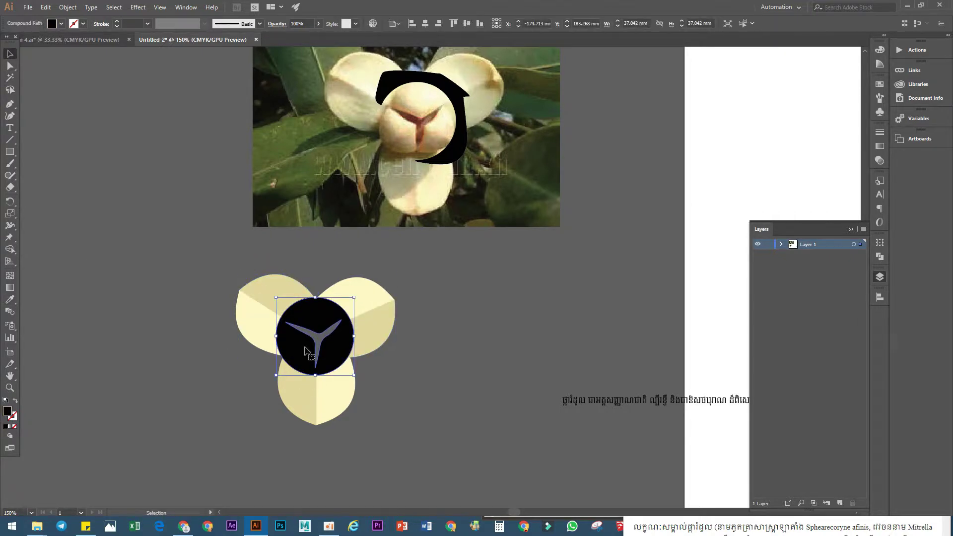
{"action": "scroll", "coordinate": [307, 373], "scroll_direction": "up", "scroll_amount": 2}
{"action": "scroll", "coordinate": [308, 364], "scroll_direction": "down", "scroll_amount": 2}
{"action": "left_click_drag", "start_coordinate": [217, 395], "coordinate": [208, 395]}
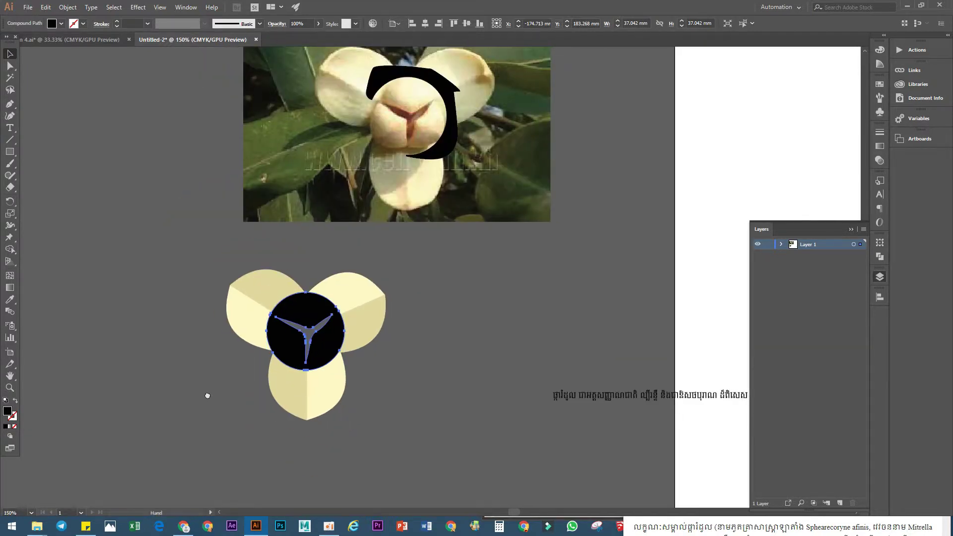
{"action": "scroll", "coordinate": [256, 376], "scroll_direction": "up", "scroll_amount": 1}
{"action": "left_click", "coordinate": [7, 142]}
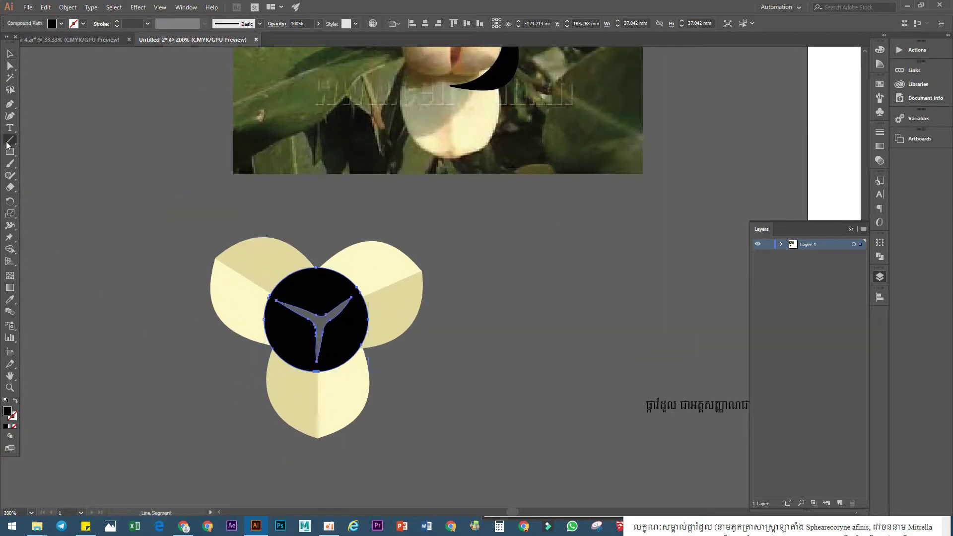
{"action": "scroll", "coordinate": [257, 356], "scroll_direction": "down", "scroll_amount": 1}
{"action": "left_click_drag", "start_coordinate": [261, 361], "coordinate": [350, 300]}
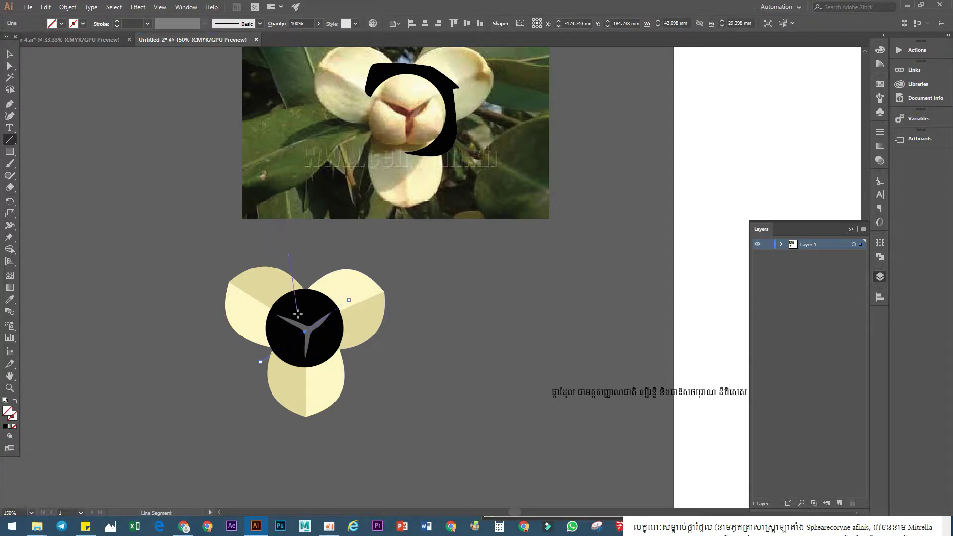
{"action": "left_click_drag", "start_coordinate": [302, 242], "coordinate": [311, 329]}
{"action": "left_click", "coordinate": [6, 53]}
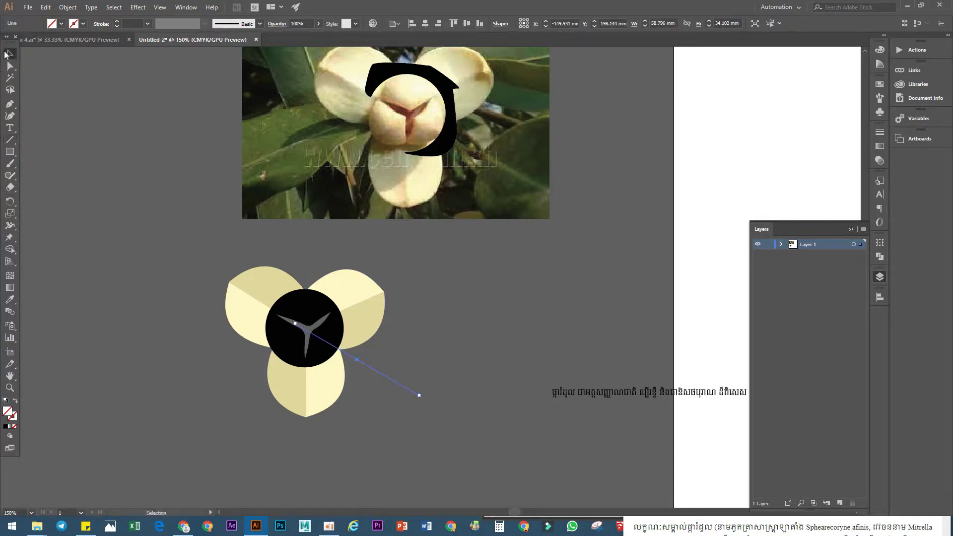
Duplicate the whole flower together with its dividing lines and place the copy beside the original on the left.
{"action": "left_click_drag", "start_coordinate": [208, 275], "coordinate": [409, 427]}
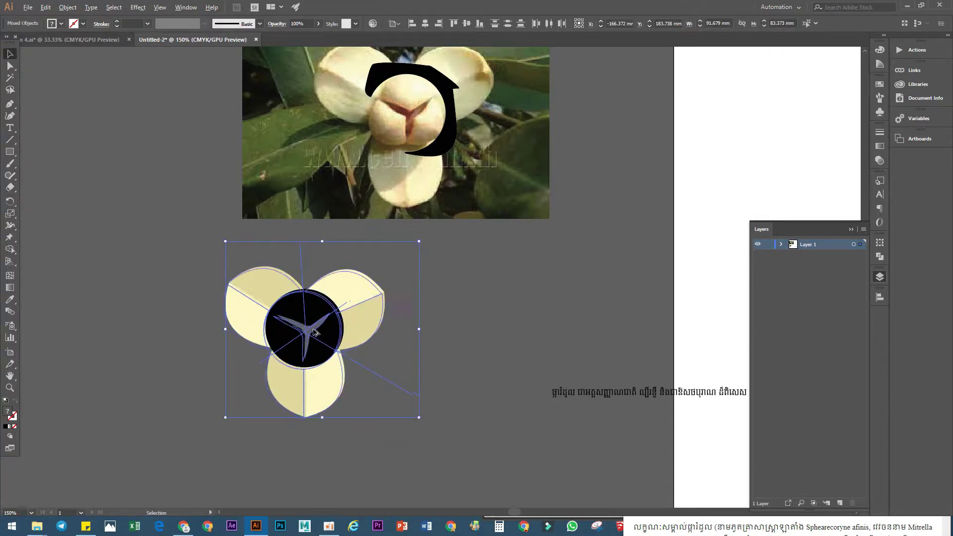
{"action": "left_click_drag", "start_coordinate": [330, 336], "coordinate": [87, 337]}
{"action": "left_click", "coordinate": [164, 370]}
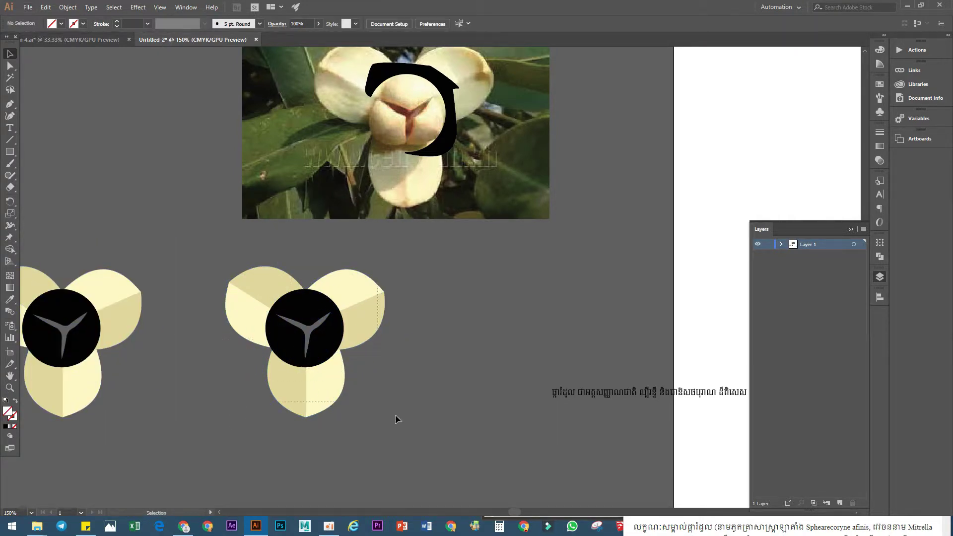
Split the original flower's bud into separate segments along the dividing lines with the Shape Builder tool.
{"action": "left_click_drag", "start_coordinate": [395, 415], "coordinate": [365, 312]}
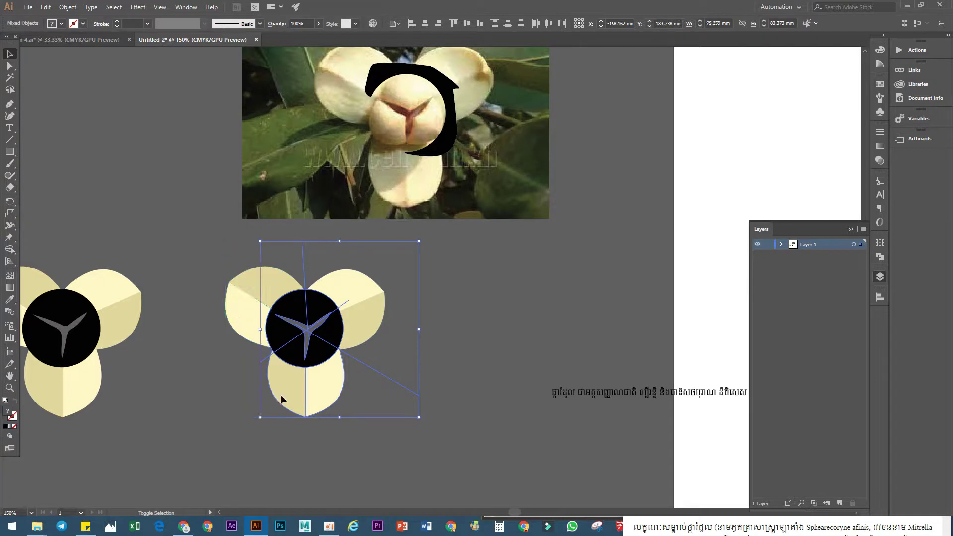
{"action": "scroll", "coordinate": [307, 377], "scroll_direction": "up", "scroll_amount": 2}
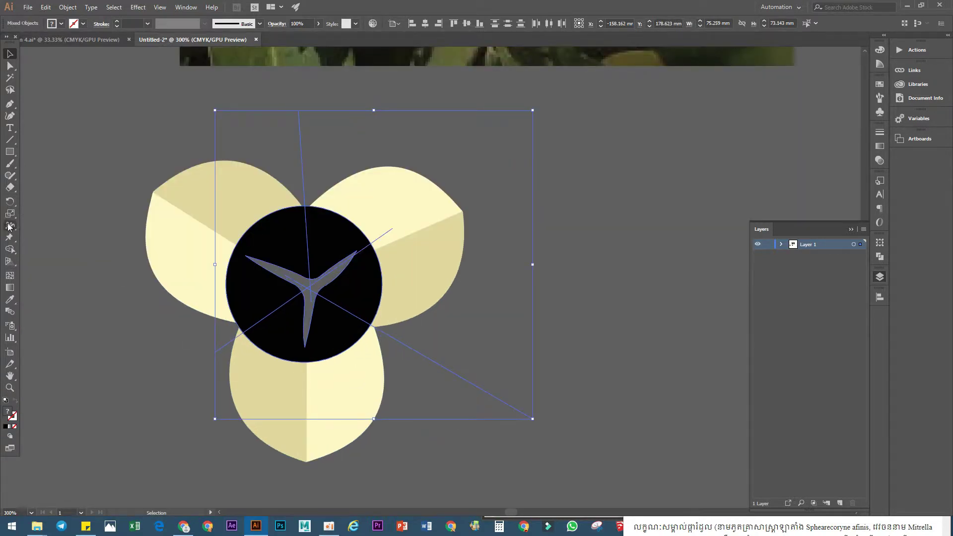
{"action": "left_click", "coordinate": [10, 250]}
{"action": "scroll", "coordinate": [272, 332], "scroll_direction": "down", "scroll_amount": 2}
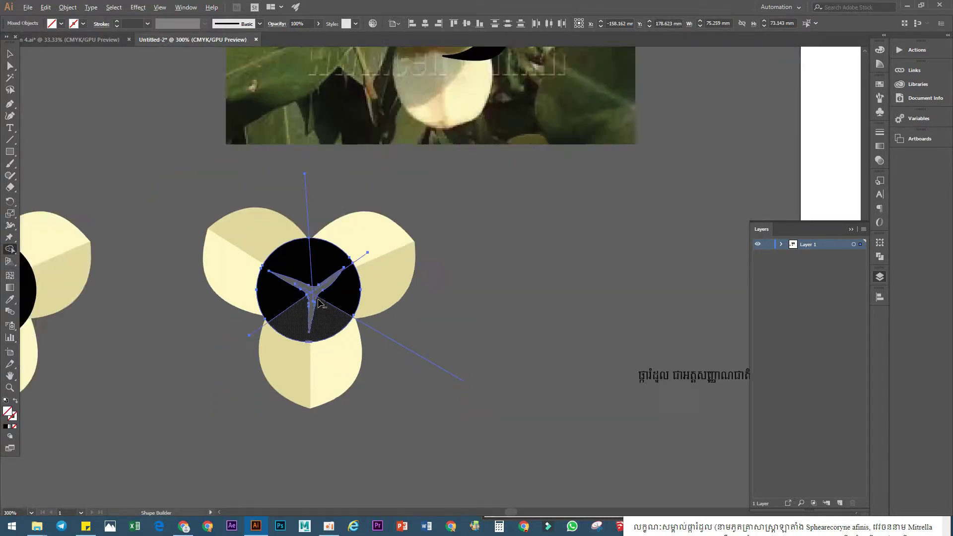
{"action": "left_click", "coordinate": [297, 311]}
{"action": "left_click", "coordinate": [284, 291]}
{"action": "left_click", "coordinate": [326, 272]}
{"action": "left_click", "coordinate": [346, 293]}
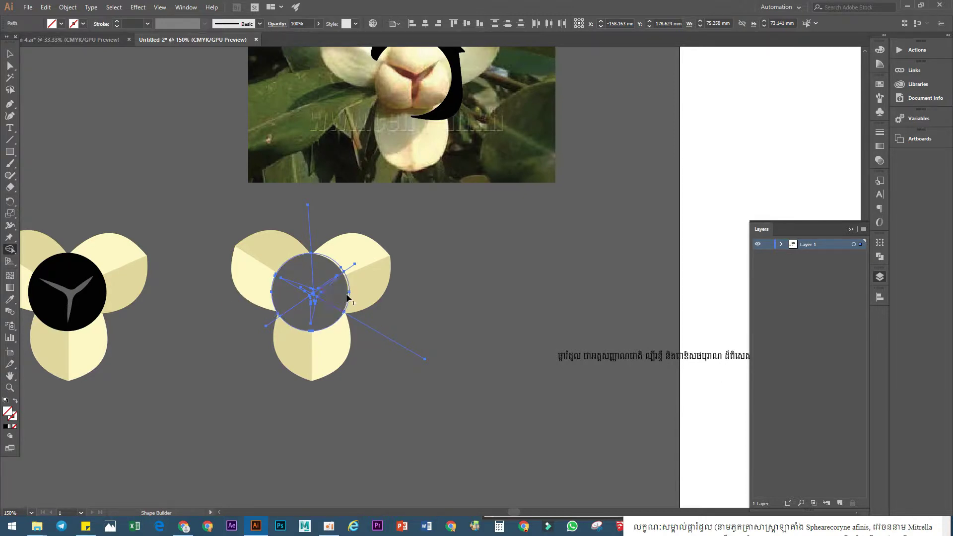
{"action": "scroll", "coordinate": [347, 294], "scroll_direction": "up", "scroll_amount": 4}
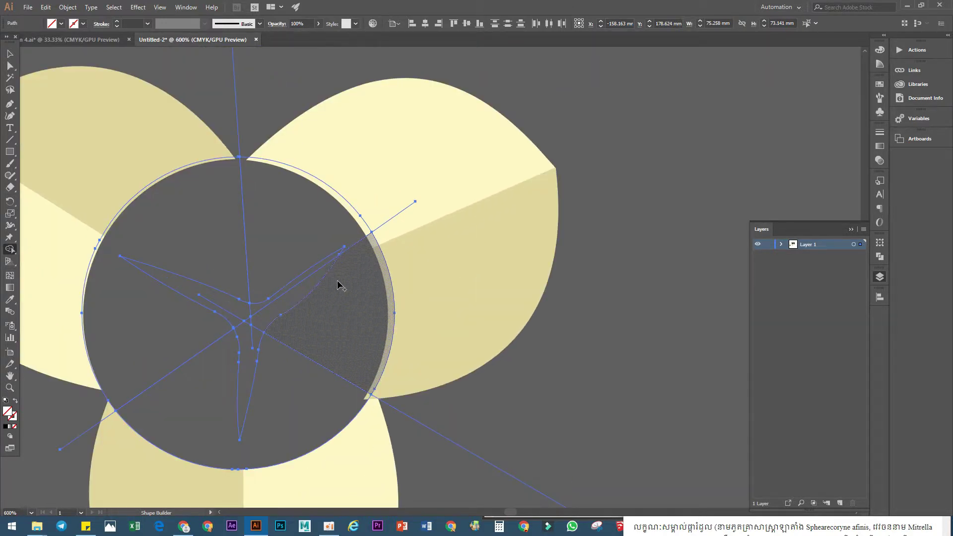
{"action": "scroll", "coordinate": [338, 284], "scroll_direction": "down", "scroll_amount": 3}
{"action": "left_click", "coordinate": [10, 54]}
{"action": "left_click", "coordinate": [225, 332]}
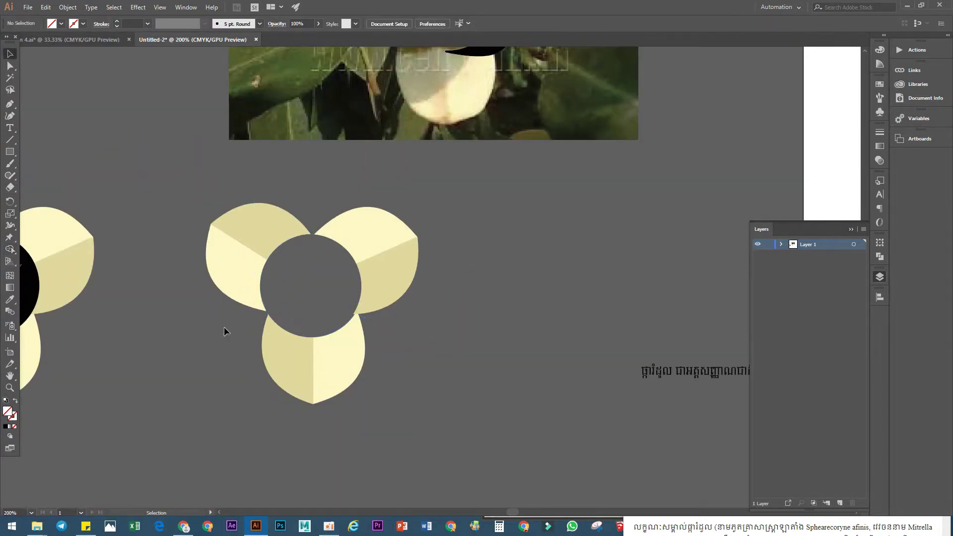
Group the six petal halves of the original flower.
{"action": "left_click_drag", "start_coordinate": [269, 223], "coordinate": [404, 379]}
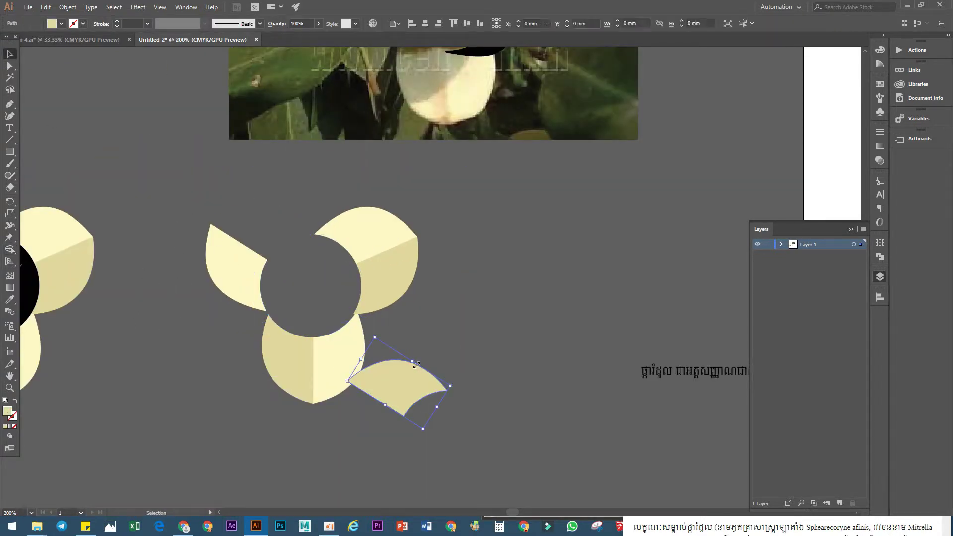
{"action": "key", "text": "ctrl+z"}
{"action": "left_click", "coordinate": [161, 343]}
{"action": "left_click", "coordinate": [220, 250]}
{"action": "left_click", "coordinate": [249, 220], "text": "shift"}
{"action": "left_click", "coordinate": [375, 232], "text": "shift"}
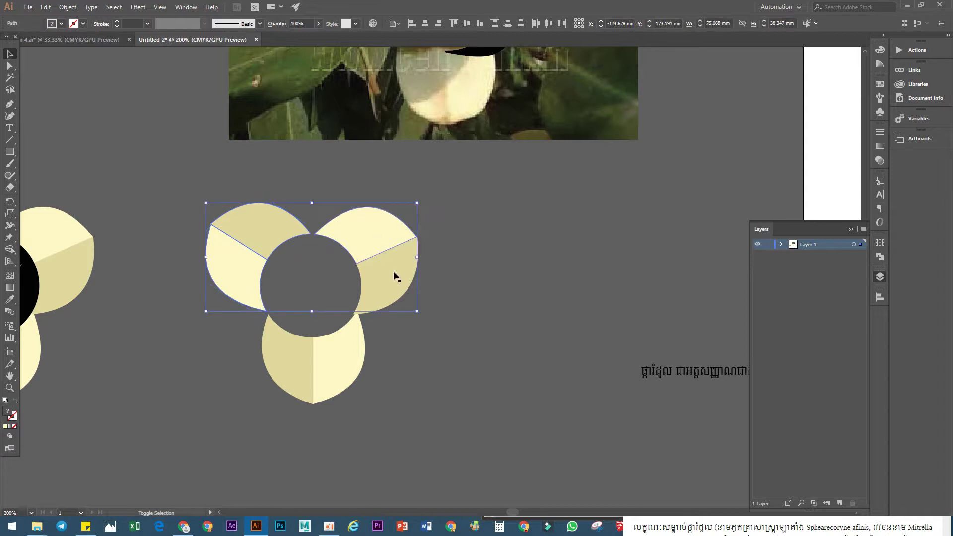
{"action": "left_click", "coordinate": [393, 275], "text": "shift"}
{"action": "left_click", "coordinate": [331, 361], "text": "shift"}
{"action": "left_click", "coordinate": [286, 366], "text": "shift"}
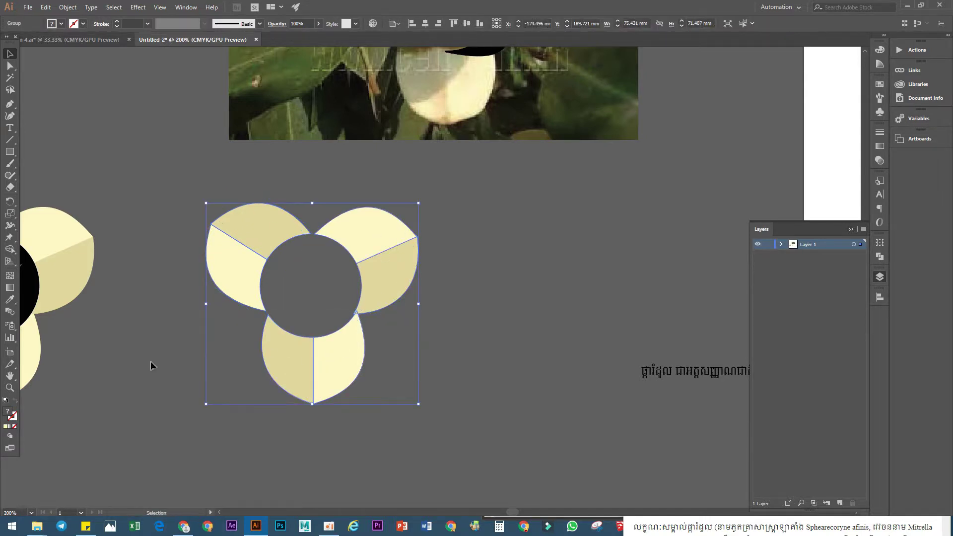
{"action": "left_click", "coordinate": [151, 364]}
{"action": "scroll", "coordinate": [293, 357], "scroll_direction": "down", "scroll_amount": 1}
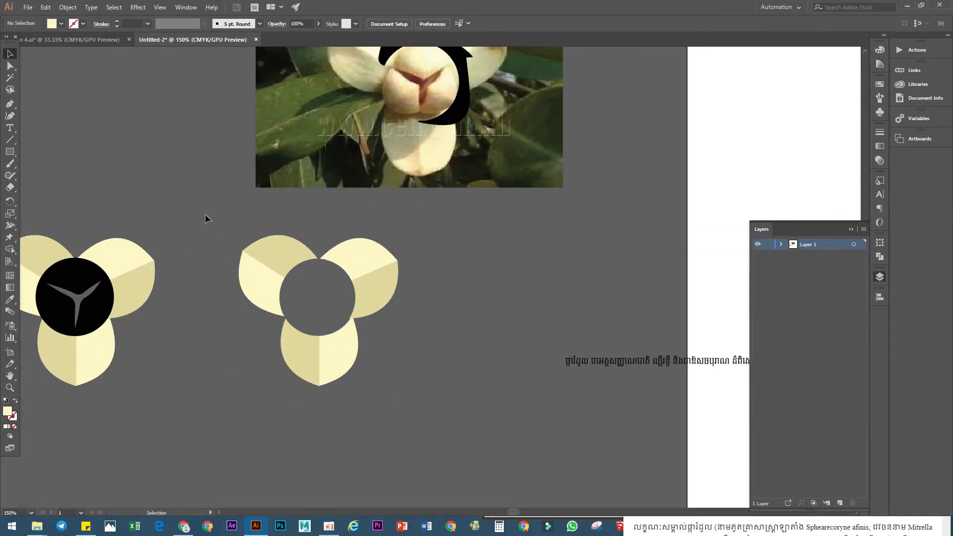
{"action": "left_click_drag", "start_coordinate": [205, 218], "coordinate": [379, 368]}
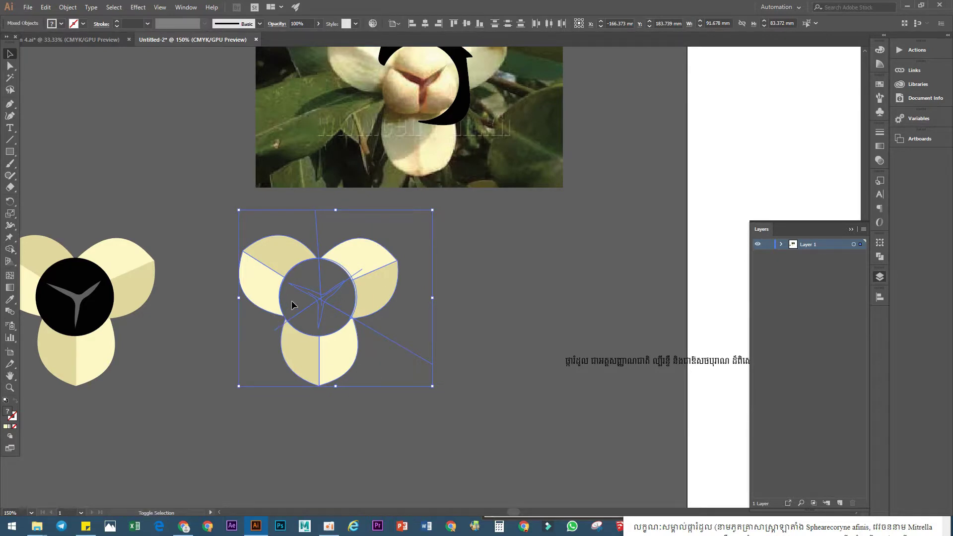
{"action": "left_click", "coordinate": [215, 331]}
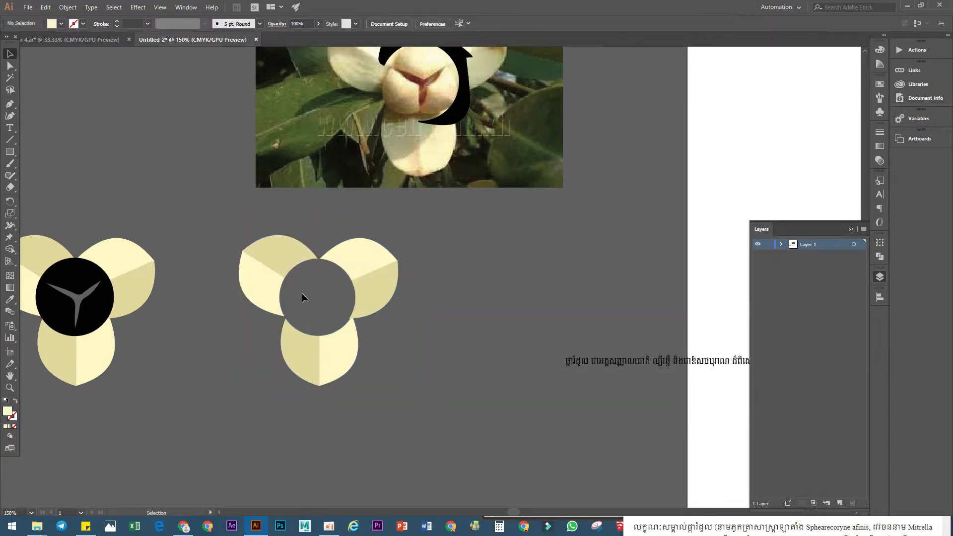
{"action": "left_click_drag", "start_coordinate": [302, 293], "coordinate": [404, 406]}
{"action": "left_click_drag", "start_coordinate": [307, 360], "coordinate": [237, 243]}
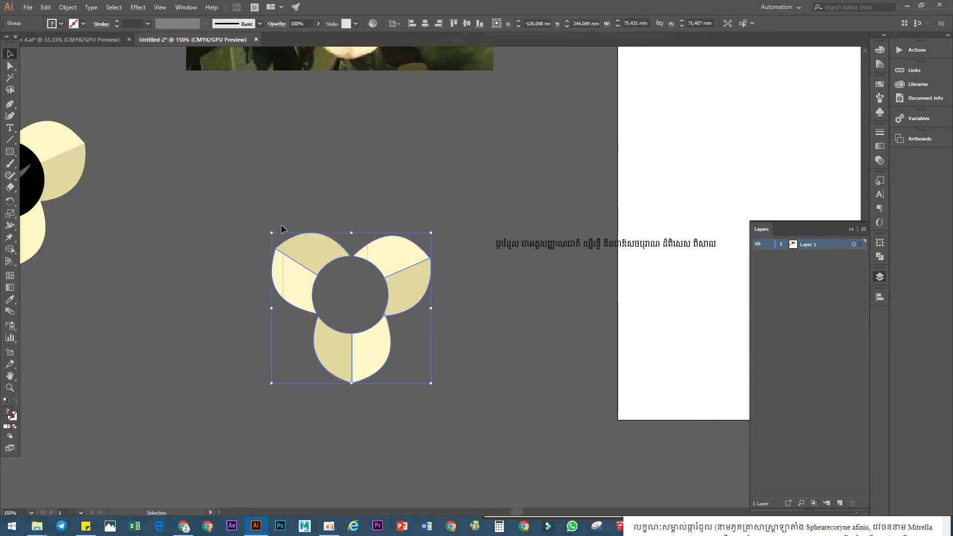
{"action": "key", "text": "ctrl+shift+g"}
{"action": "left_click", "coordinate": [143, 326]}
{"action": "key", "text": "ctrl+z"}
{"action": "left_click", "coordinate": [218, 303]}
{"action": "left_click", "coordinate": [251, 195]}
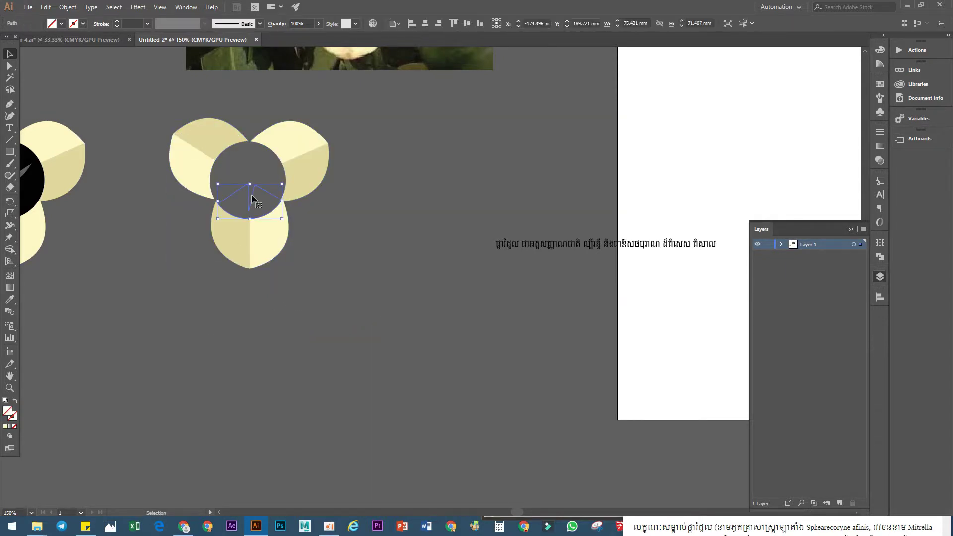
{"action": "right_click", "coordinate": [251, 195]}
{"action": "left_click", "coordinate": [179, 266]}
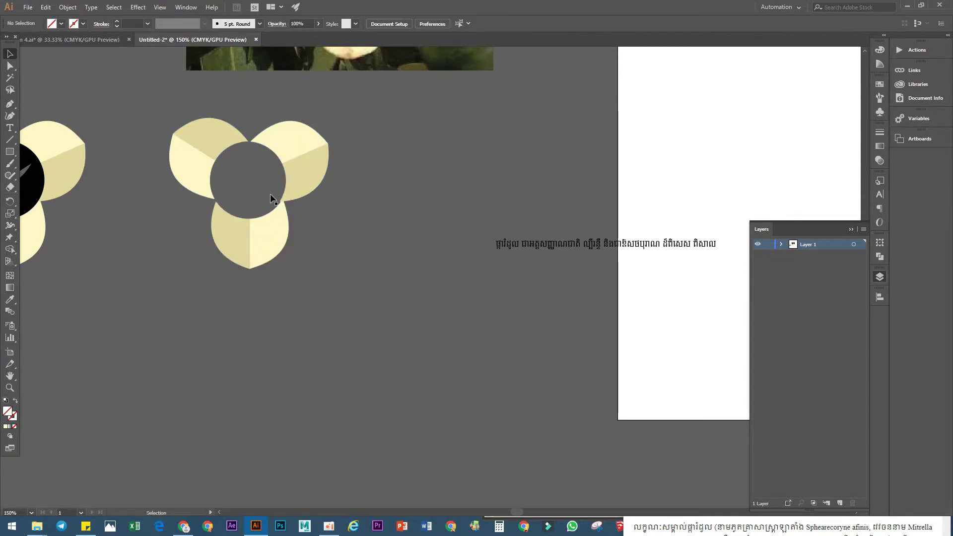
{"action": "left_click", "coordinate": [207, 141]}
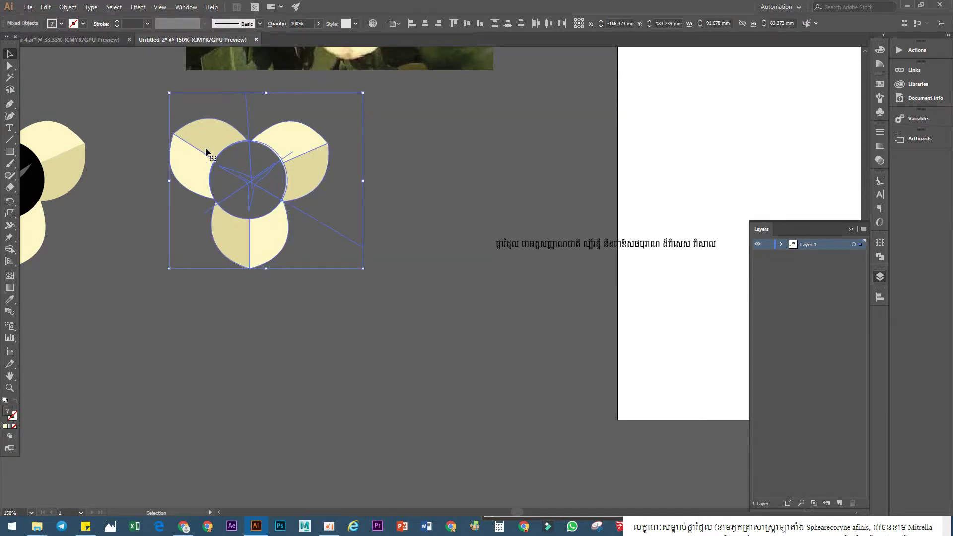
{"action": "left_click", "coordinate": [116, 238]}
{"action": "left_click_drag", "start_coordinate": [187, 156], "coordinate": [318, 263]}
{"action": "key", "text": "ctrl+z"}
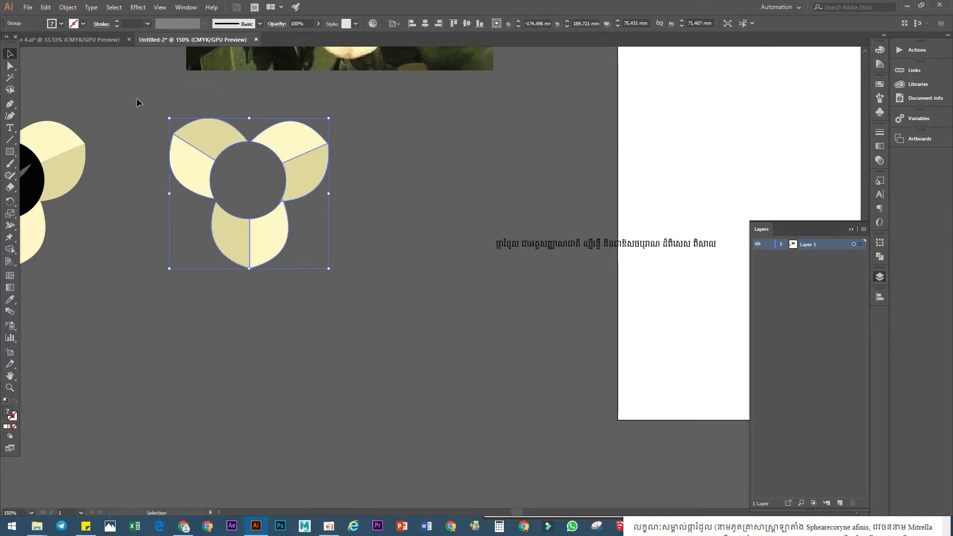
{"action": "left_click", "coordinate": [136, 100]}
{"action": "left_click_drag", "start_coordinate": [127, 96], "coordinate": [322, 249]}
{"action": "left_click", "coordinate": [127, 151]}
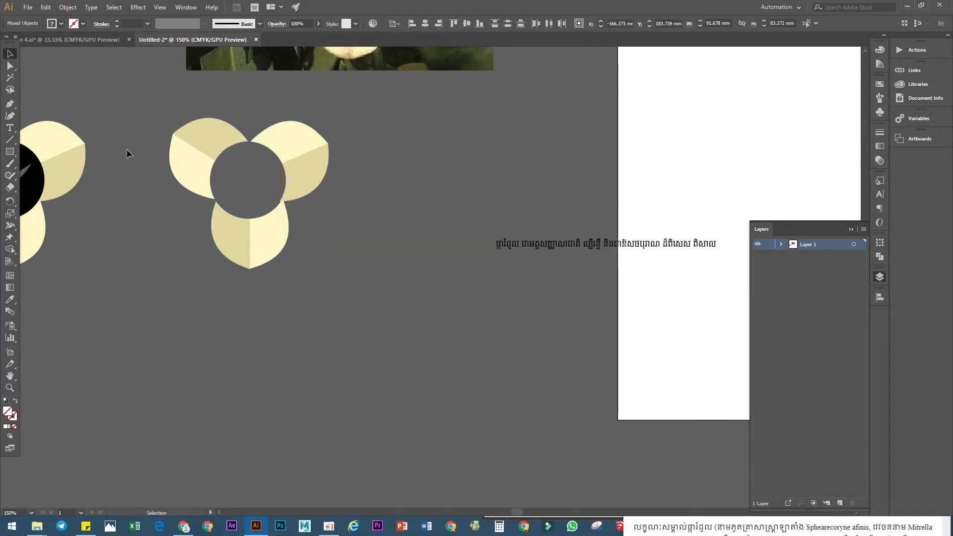
Fill the bud segments and dividing lines with black, leaving out the petal group, and delete the stray line above the bud.
{"action": "left_click_drag", "start_coordinate": [362, 285], "coordinate": [214, 144]}
{"action": "left_click", "coordinate": [311, 159], "text": "shift"}
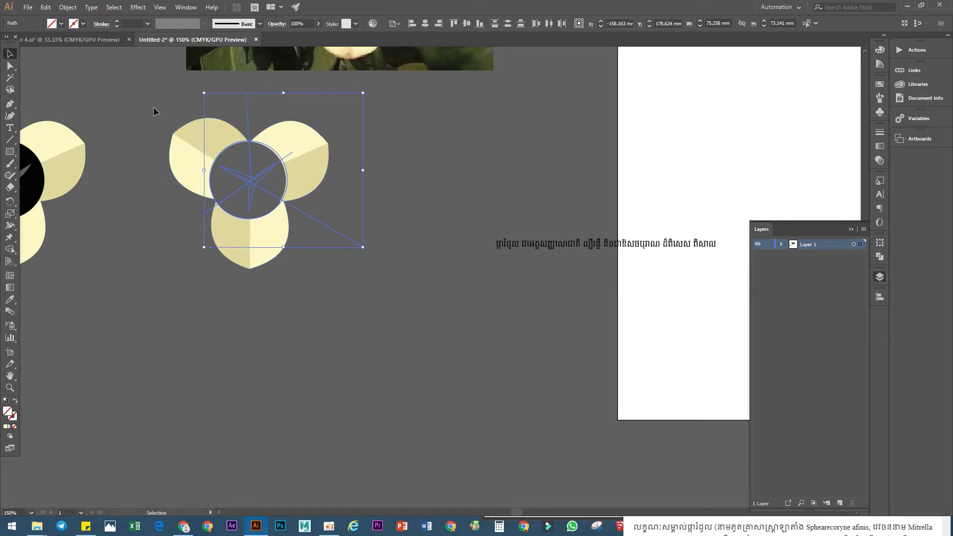
{"action": "left_click", "coordinate": [61, 24]}
{"action": "left_click", "coordinate": [27, 41]}
{"action": "left_click", "coordinate": [132, 245]}
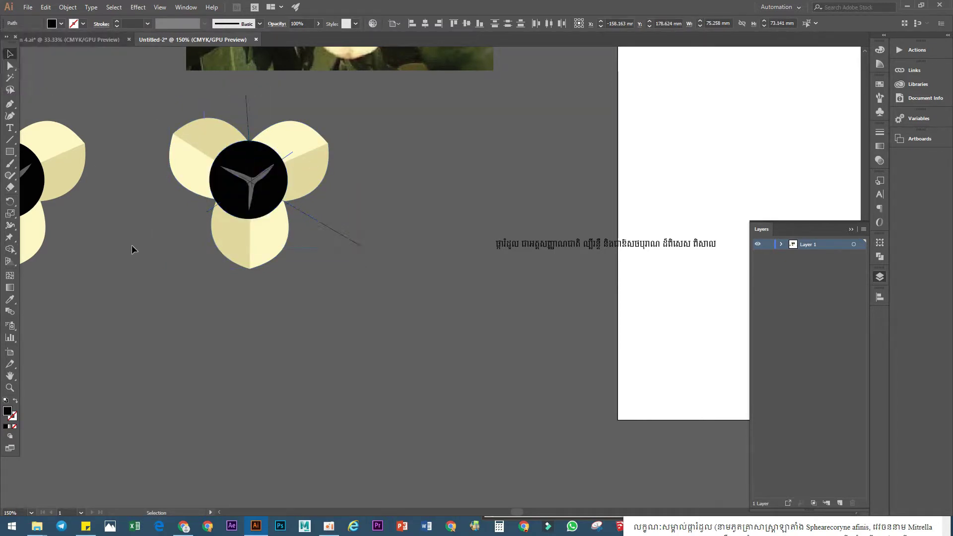
{"action": "left_click", "coordinate": [247, 103]}
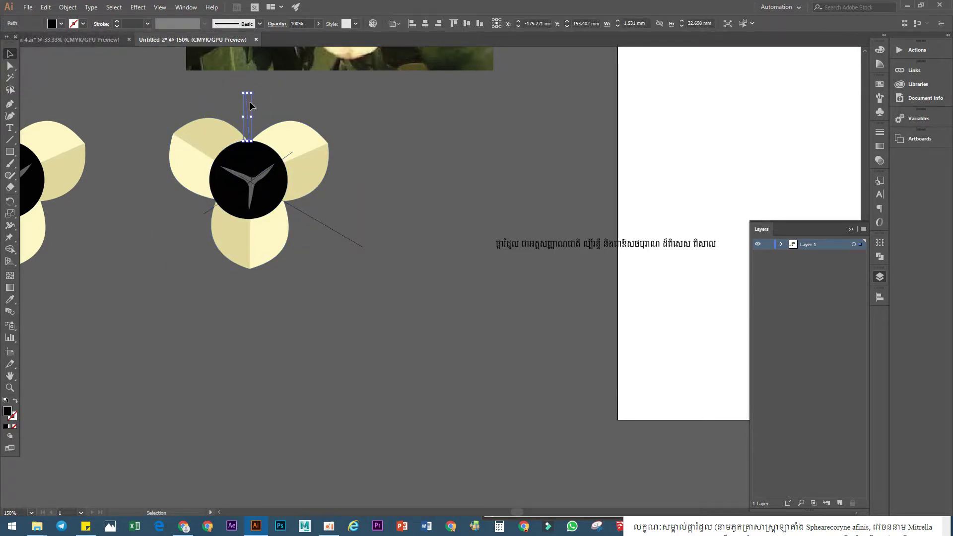
{"action": "key", "text": "Delete"}
Select all segments of the original flower's black bud and cut them out of the artwork.
{"action": "left_click", "coordinate": [252, 163]}
{"action": "left_click", "coordinate": [233, 159], "text": "shift"}
{"action": "left_click", "coordinate": [231, 180], "text": "shift"}
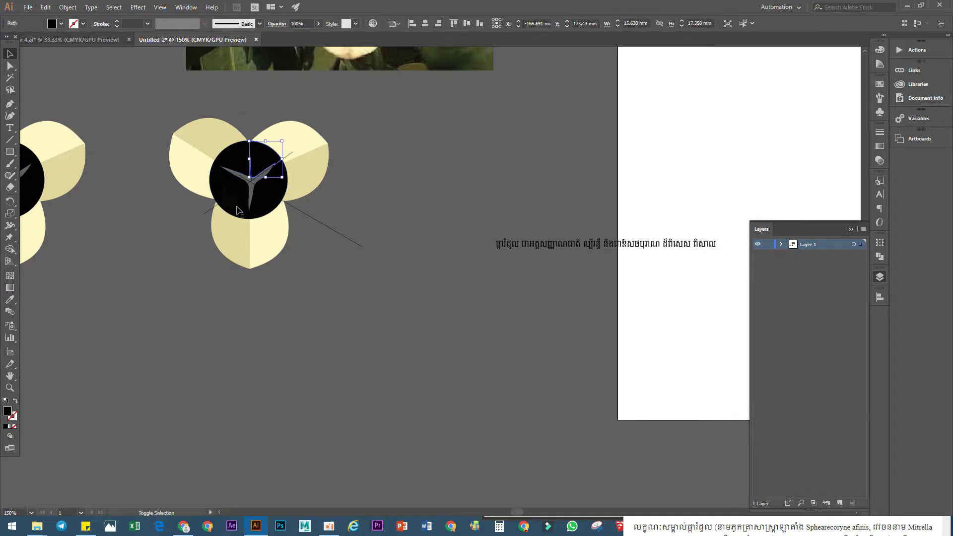
{"action": "left_click", "coordinate": [239, 165], "text": "shift"}
{"action": "left_click", "coordinate": [238, 206], "text": "shift"}
{"action": "left_click", "coordinate": [270, 184], "text": "shift"}
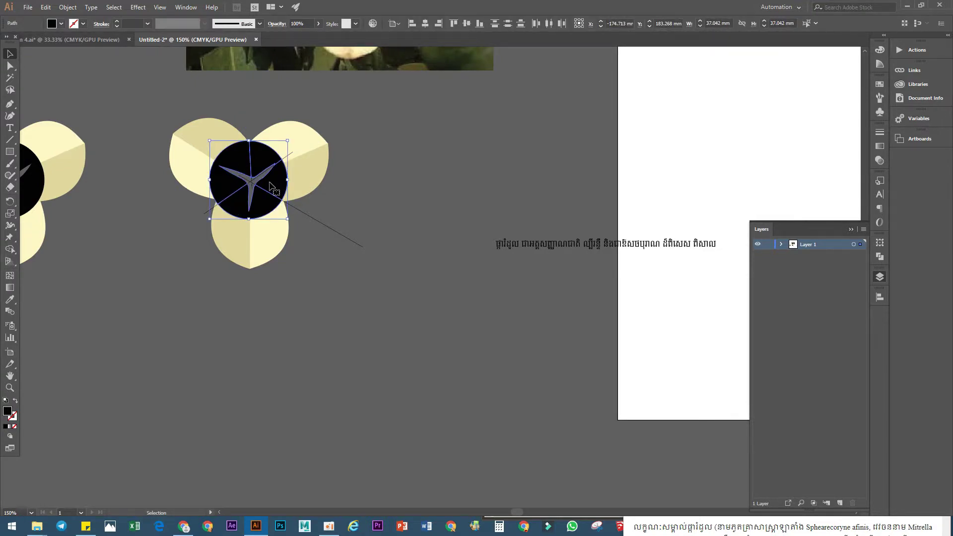
{"action": "key", "text": "ctrl+x"}
Delete the leftover dividing lines around the petals, keeping the petal group, and paste the cut bud segments back in front.
{"action": "left_click_drag", "start_coordinate": [381, 306], "coordinate": [314, 180]}
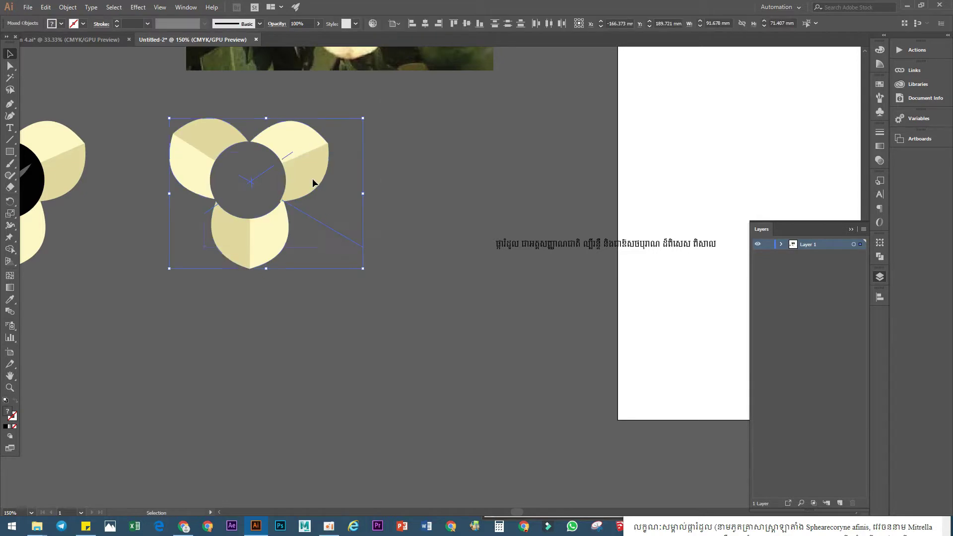
{"action": "left_click", "coordinate": [313, 179], "text": "shift"}
{"action": "key", "text": "Delete"}
{"action": "left_click", "coordinate": [46, 7]}
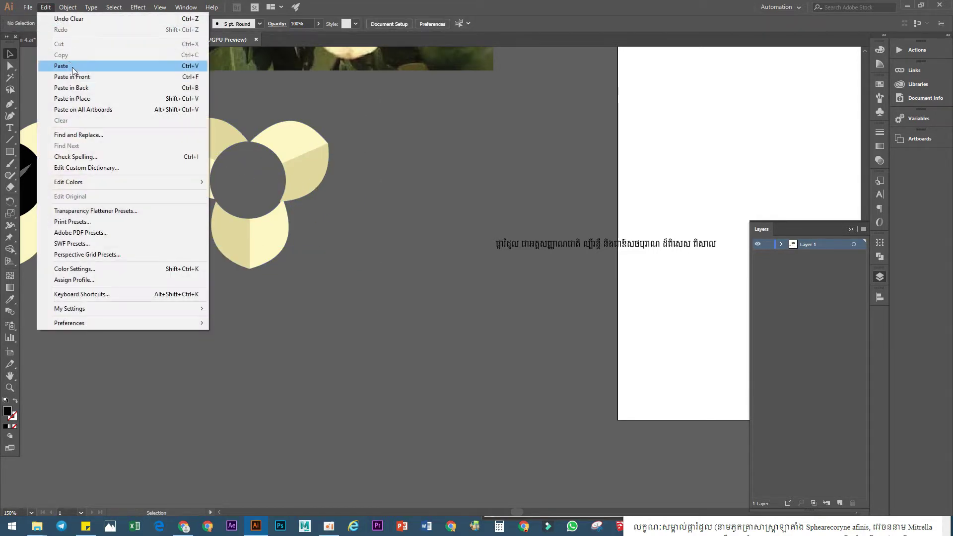
{"action": "left_click", "coordinate": [79, 74]}
{"action": "left_click", "coordinate": [139, 244]}
Fill the left segment of the original flower's bud with an olive brown sampled from the photo's bud.
{"action": "left_click_drag", "start_coordinate": [244, 199], "coordinate": [305, 270]}
{"action": "left_click", "coordinate": [292, 261]}
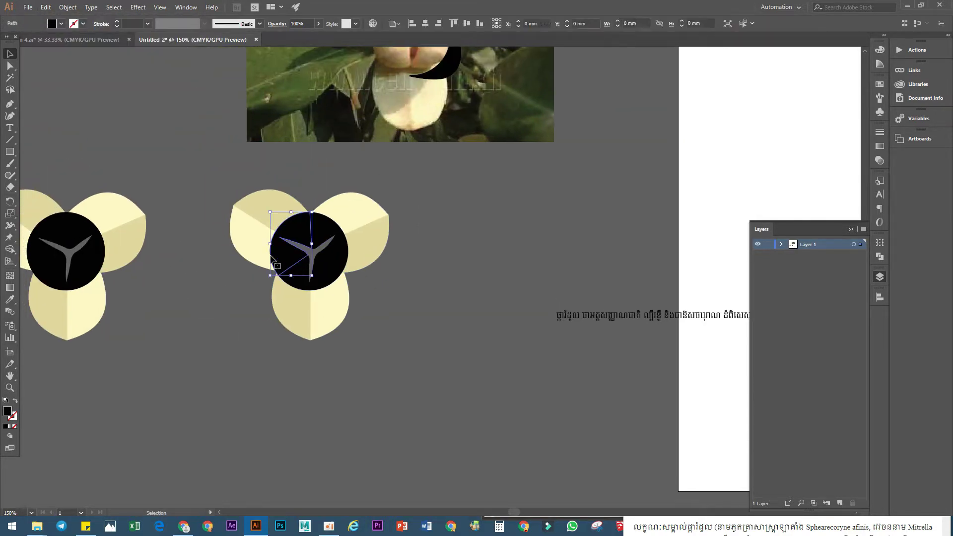
{"action": "scroll", "coordinate": [279, 271], "scroll_direction": "up", "scroll_amount": 4}
{"action": "key", "text": "i"}
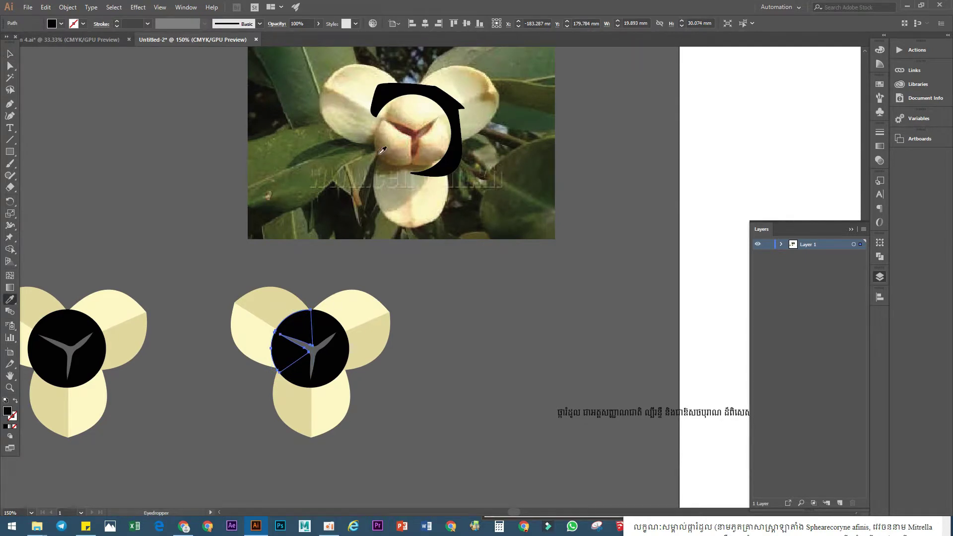
{"action": "left_click", "coordinate": [389, 136]}
{"action": "left_click", "coordinate": [391, 145]}
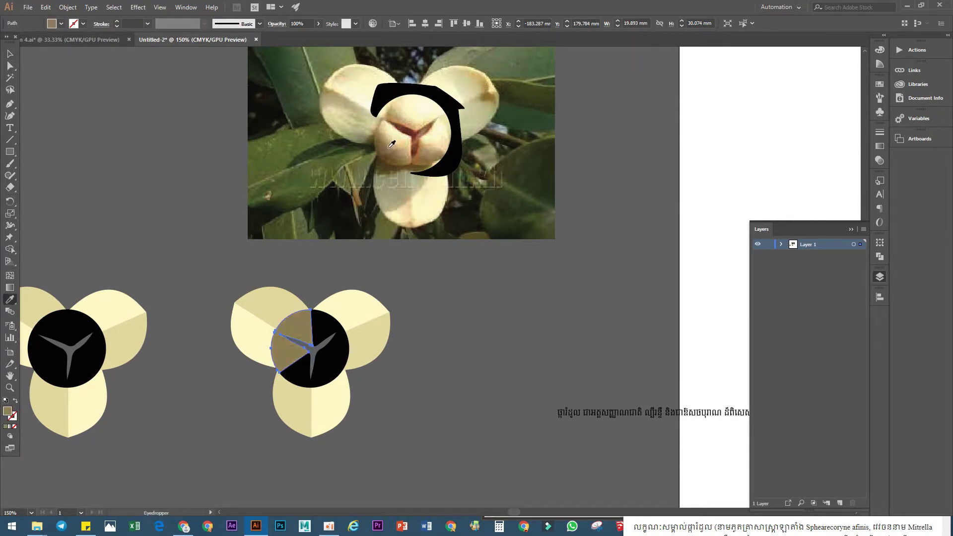
Fill the bud's lower segment with a tan brown sampled from the lower right part of the photo's bud.
{"action": "key", "text": "v"}
{"action": "left_click", "coordinate": [301, 374]}
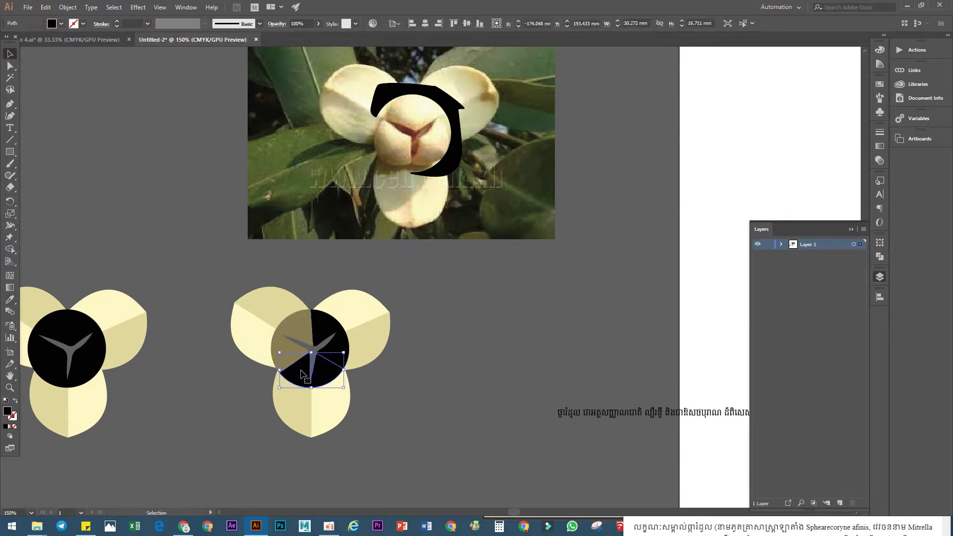
{"action": "key", "text": "i"}
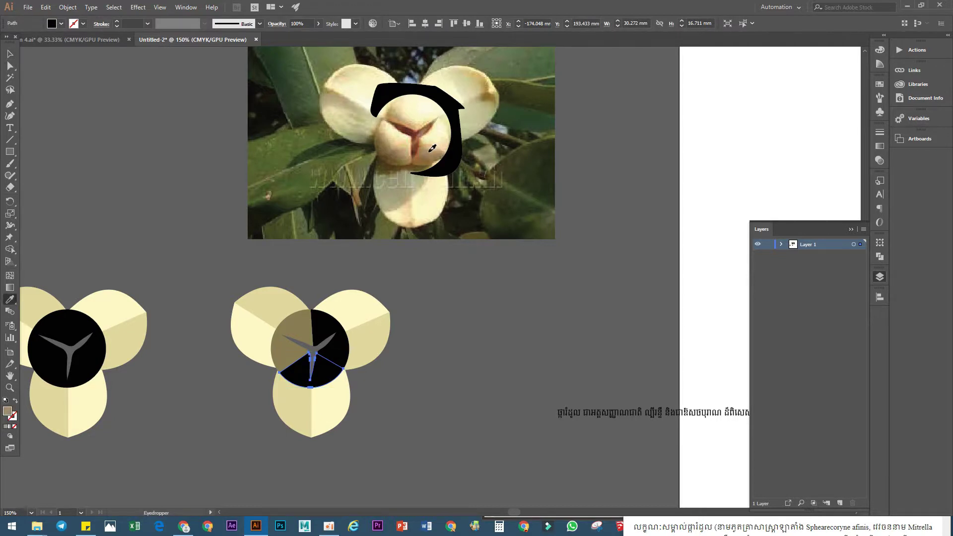
{"action": "left_click", "coordinate": [433, 148]}
{"action": "key", "text": "v"}
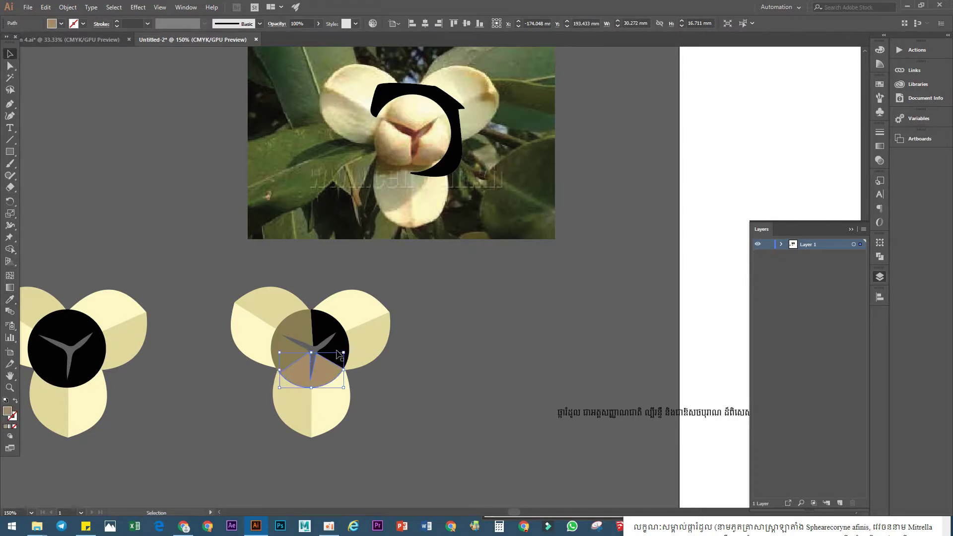
Fill the bud's right segment with the light cream of the neighbouring petal half.
{"action": "left_click", "coordinate": [336, 341]}
{"action": "key", "text": "i"}
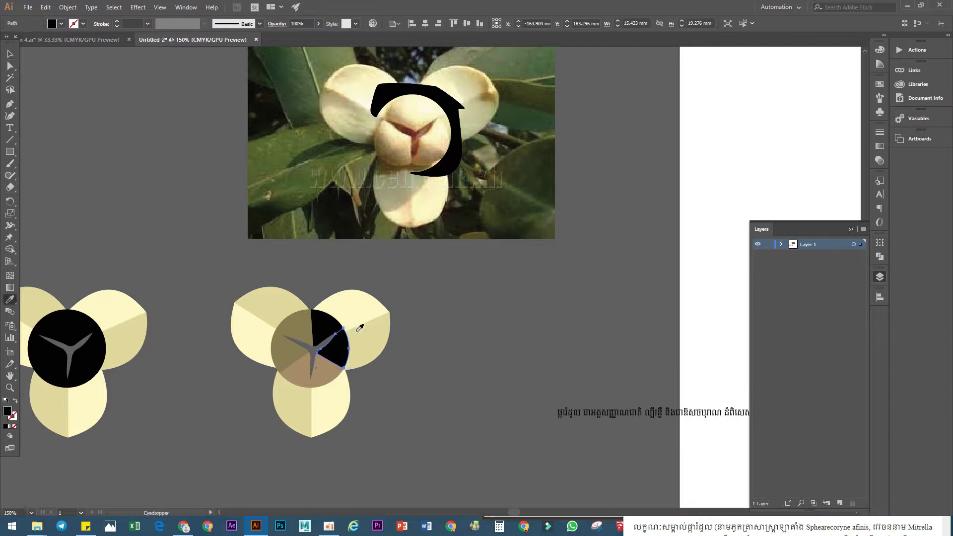
{"action": "left_click", "coordinate": [369, 309]}
{"action": "key", "text": "b"}
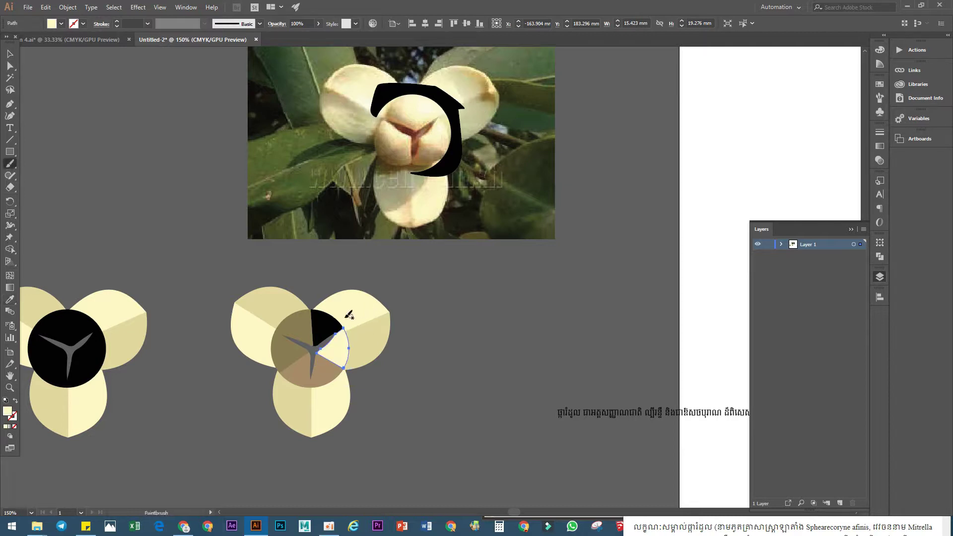
{"action": "key", "text": "v"}
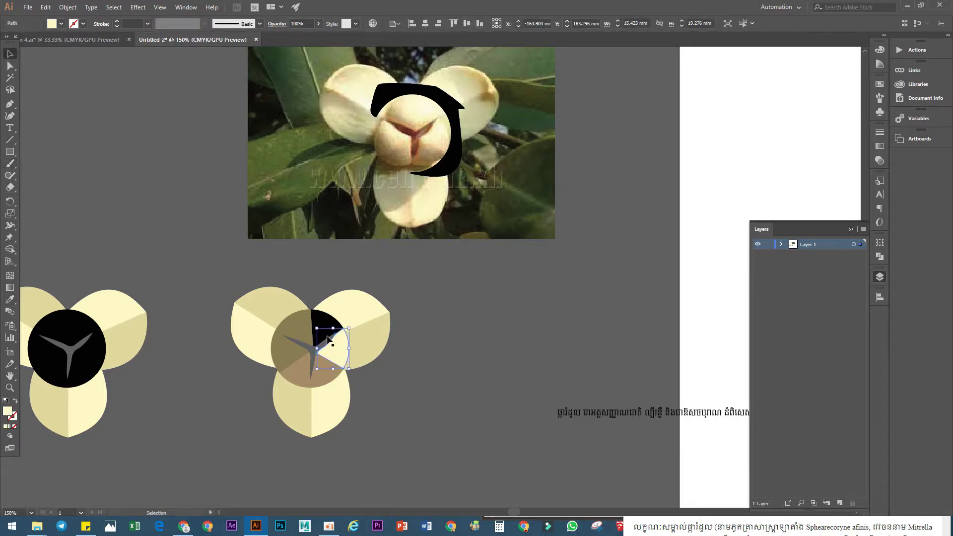
Fill the bud's upper right segment with the tan brown of the lower segment.
{"action": "left_click", "coordinate": [327, 323]}
{"action": "key", "text": "i"}
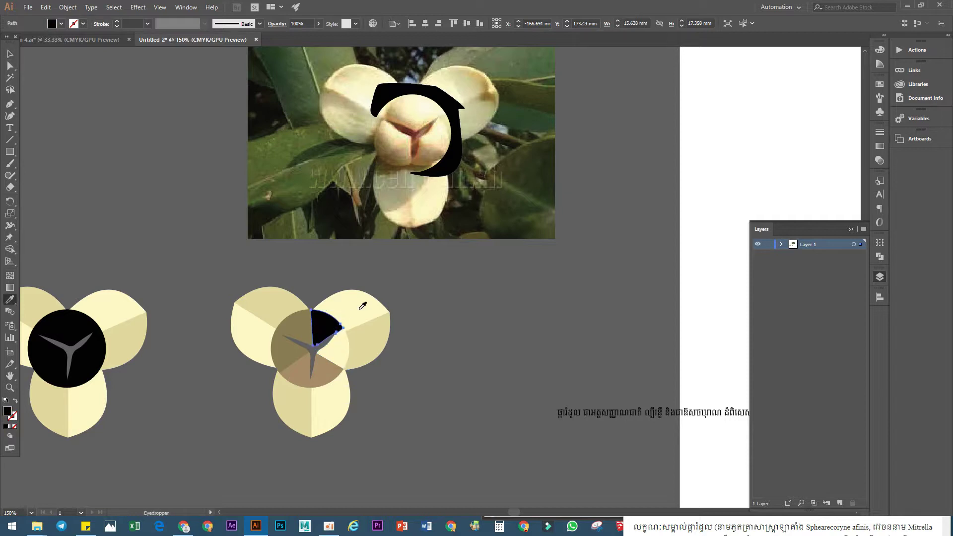
{"action": "left_click", "coordinate": [367, 292]}
{"action": "left_click", "coordinate": [307, 370]}
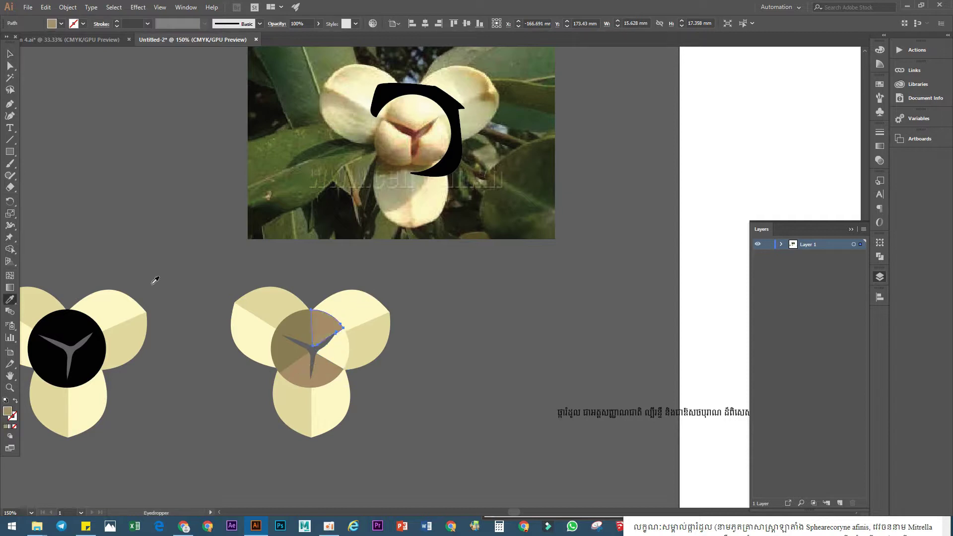
Recolor the bud's right segment with the olive brown of the left segment.
{"action": "left_click", "coordinate": [10, 54]}
{"action": "left_click", "coordinate": [180, 314]}
{"action": "scroll", "coordinate": [489, 322], "scroll_direction": "down", "scroll_amount": 3}
{"action": "scroll", "coordinate": [436, 343], "scroll_direction": "up", "scroll_amount": 5}
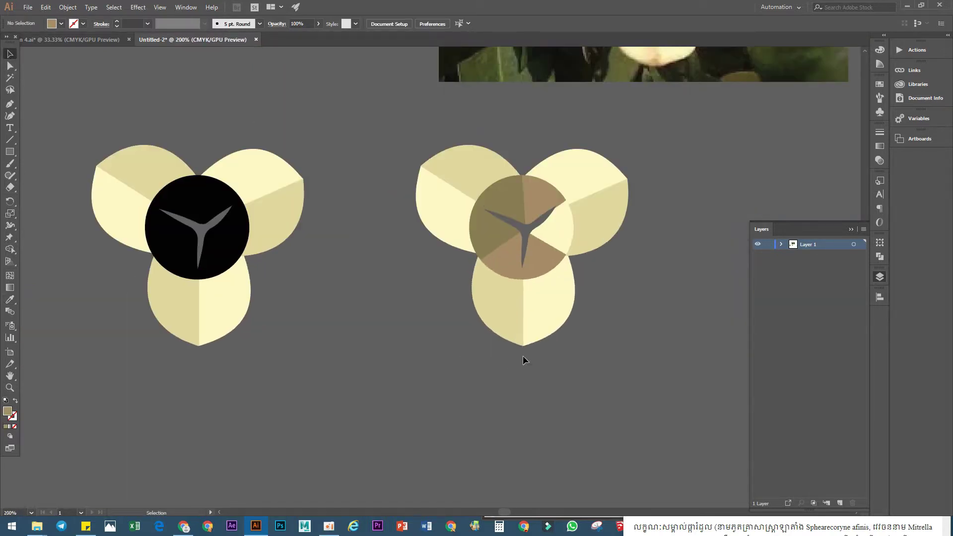
{"action": "scroll", "coordinate": [444, 356], "scroll_direction": "up", "scroll_amount": 1}
{"action": "scroll", "coordinate": [443, 356], "scroll_direction": "right", "scroll_amount": 2}
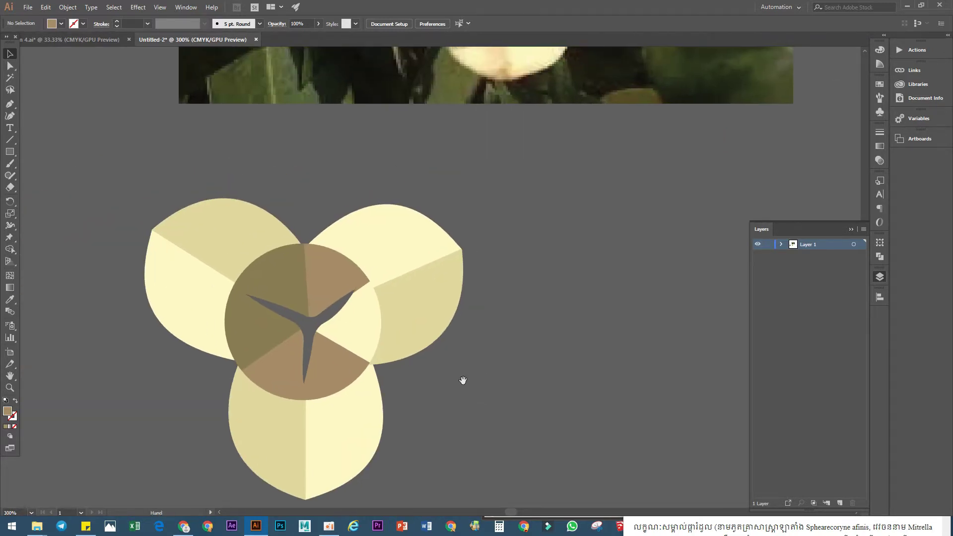
{"action": "left_click", "coordinate": [347, 332]}
{"action": "key", "text": "i"}
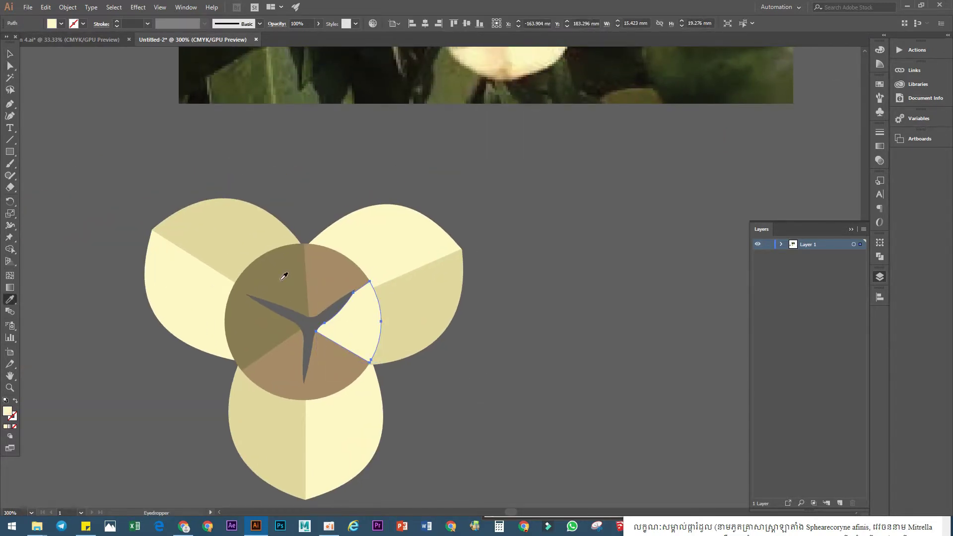
{"action": "left_click", "coordinate": [283, 276]}
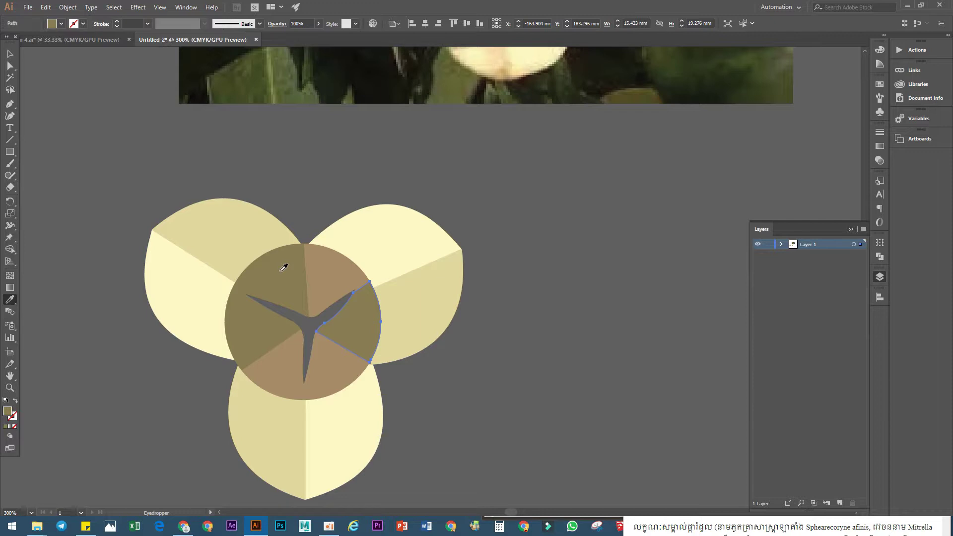
{"action": "key", "text": "v"}
{"action": "left_click", "coordinate": [555, 401]}
Recolor the bud's lower segment with the olive brown of the left segment.
{"action": "scroll", "coordinate": [555, 401], "scroll_direction": "down", "scroll_amount": 1}
{"action": "left_click_drag", "start_coordinate": [559, 382], "coordinate": [336, 414]}
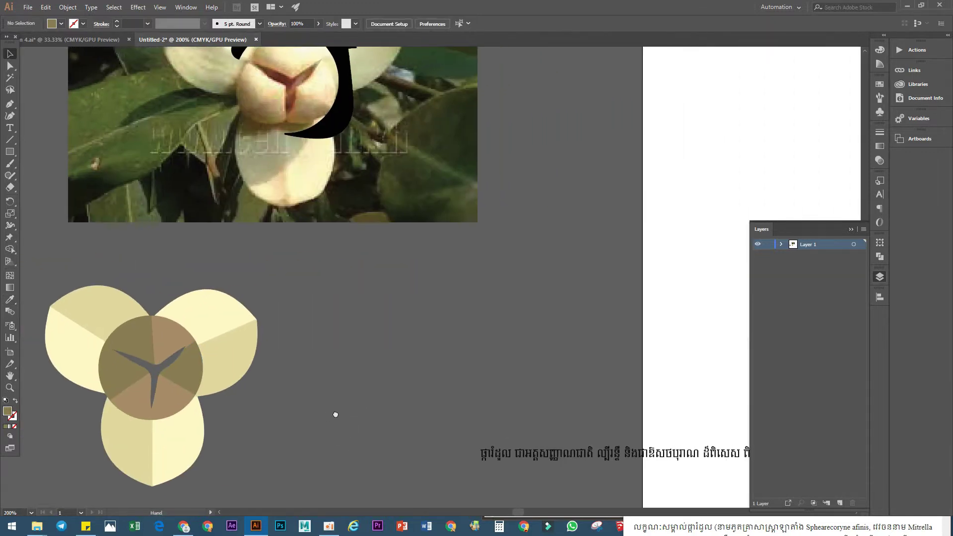
{"action": "scroll", "coordinate": [336, 414], "scroll_direction": "down", "scroll_amount": 1}
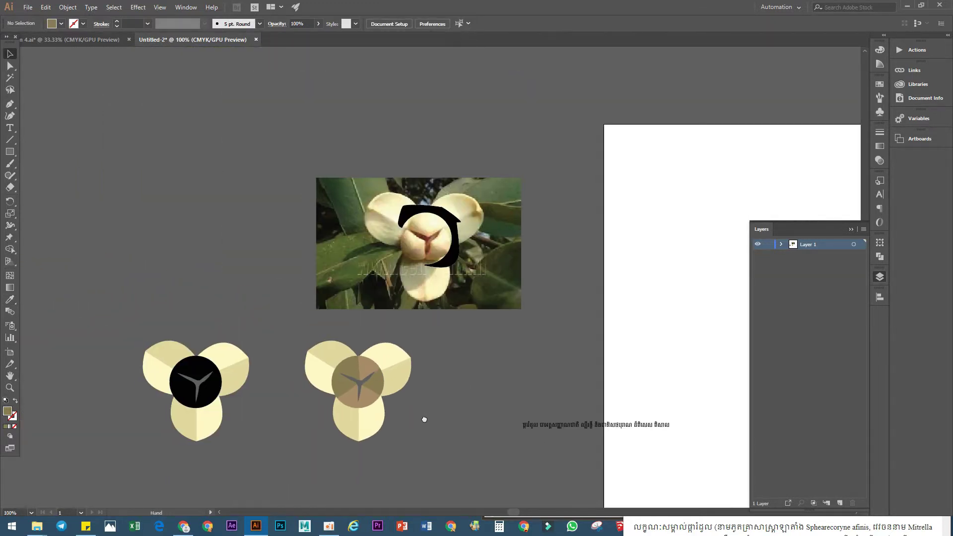
{"action": "left_click_drag", "start_coordinate": [425, 420], "coordinate": [422, 392]}
{"action": "scroll", "coordinate": [353, 365], "scroll_direction": "up", "scroll_amount": 3}
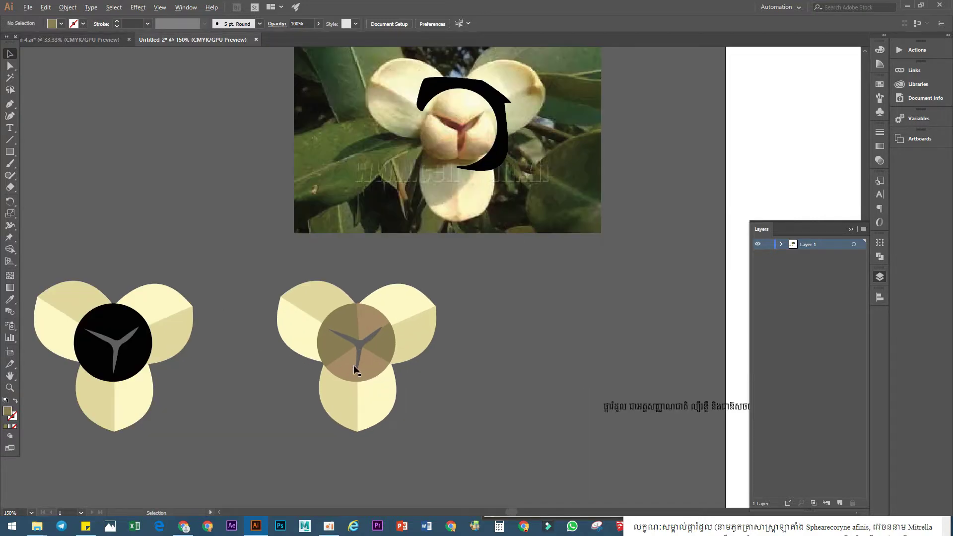
{"action": "left_click", "coordinate": [330, 358]}
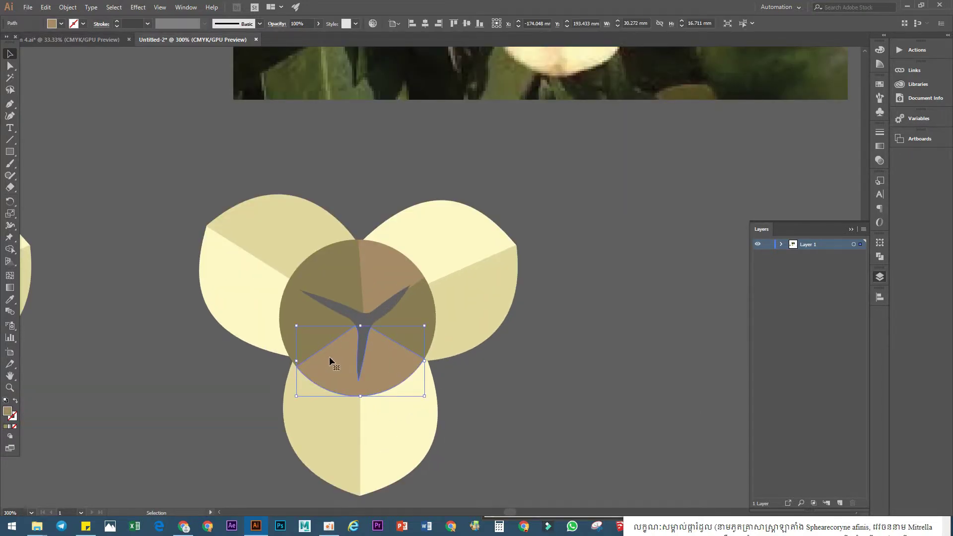
{"action": "key", "text": "i"}
{"action": "left_click", "coordinate": [320, 328]}
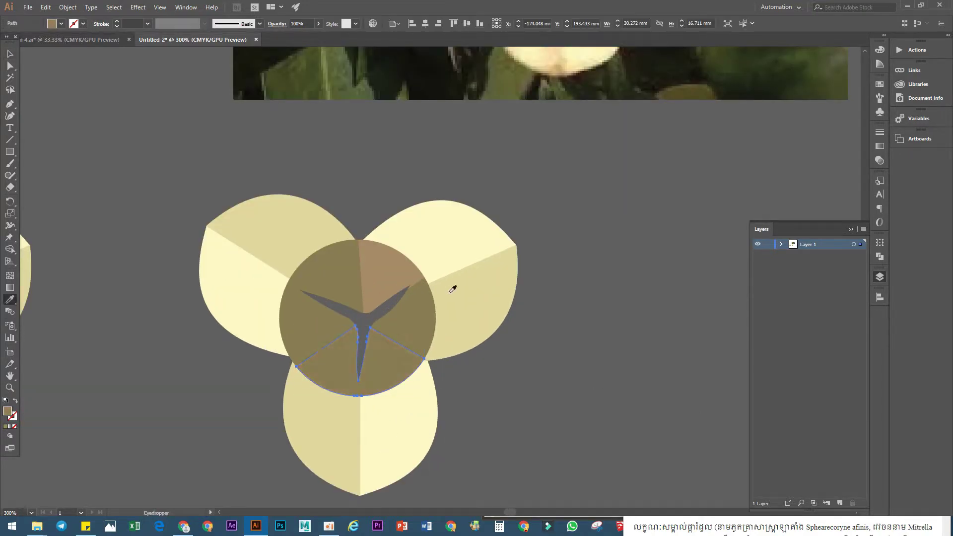
Darken the lower bud segment's fill by setting yellow to 68% and black to 20%.
{"action": "left_click", "coordinate": [886, 50]}
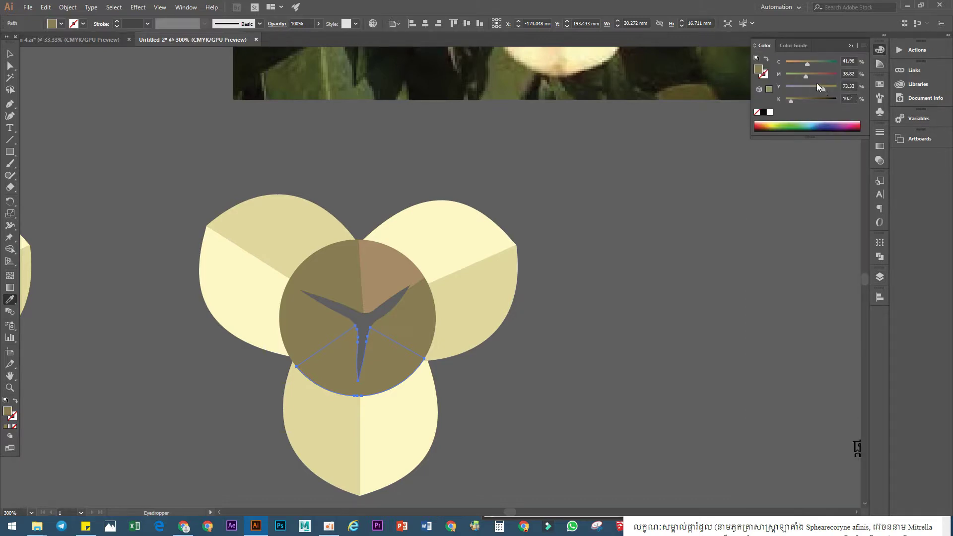
{"action": "left_click_drag", "start_coordinate": [819, 87], "coordinate": [836, 91]}
{"action": "left_click_drag", "start_coordinate": [794, 102], "coordinate": [797, 101]}
{"action": "left_click", "coordinate": [10, 54]}
{"action": "left_click", "coordinate": [87, 198]}
Recolor the bud's upper right segment with the darker brown of the lower segment.
{"action": "scroll", "coordinate": [425, 297], "scroll_direction": "down", "scroll_amount": 1}
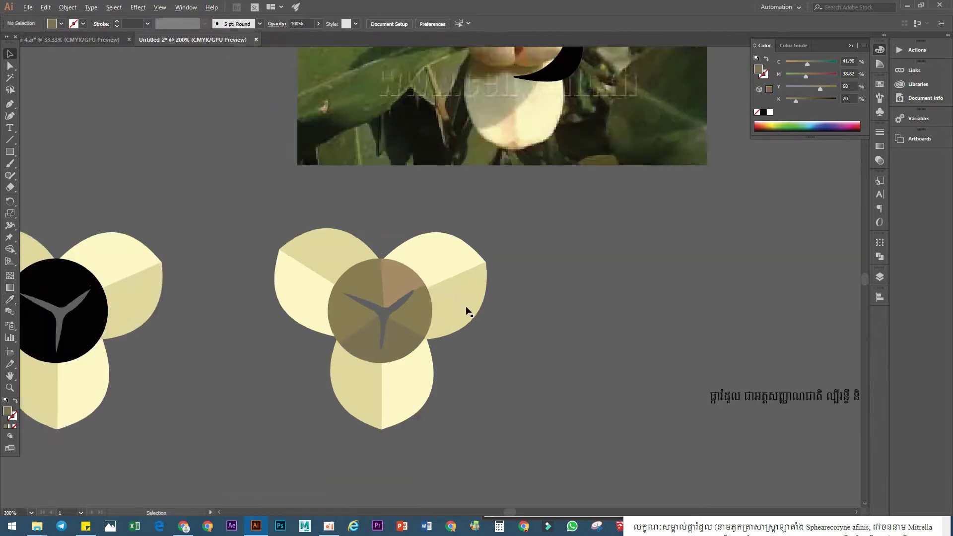
{"action": "scroll", "coordinate": [412, 292], "scroll_direction": "up", "scroll_amount": 1}
{"action": "left_click", "coordinate": [399, 246]}
{"action": "key", "text": "i"}
{"action": "left_click", "coordinate": [385, 349]}
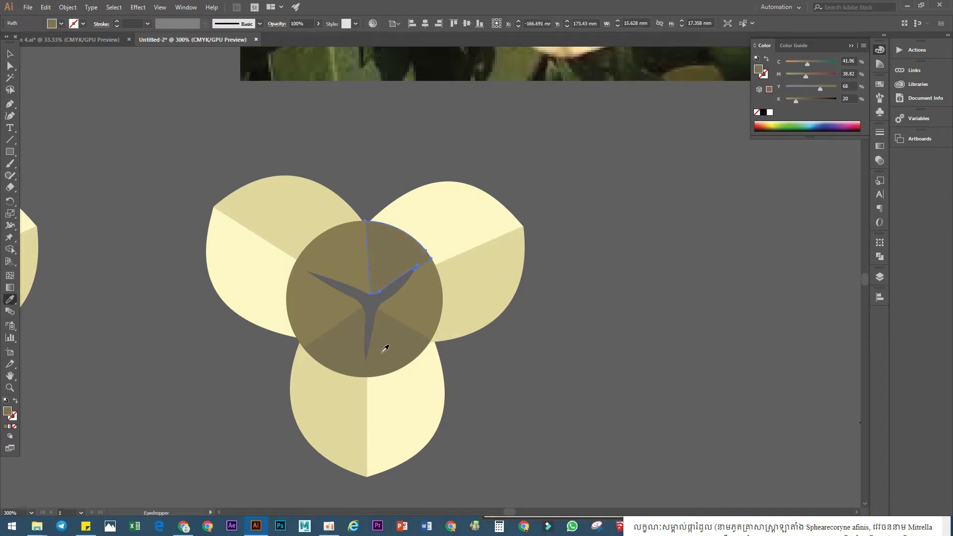
{"action": "left_click", "coordinate": [9, 53]}
{"action": "left_click", "coordinate": [118, 239]}
Move the line of Khmer text off the artboard edge to the empty area below the recolored flower.
{"action": "scroll", "coordinate": [516, 343], "scroll_direction": "down", "scroll_amount": 3}
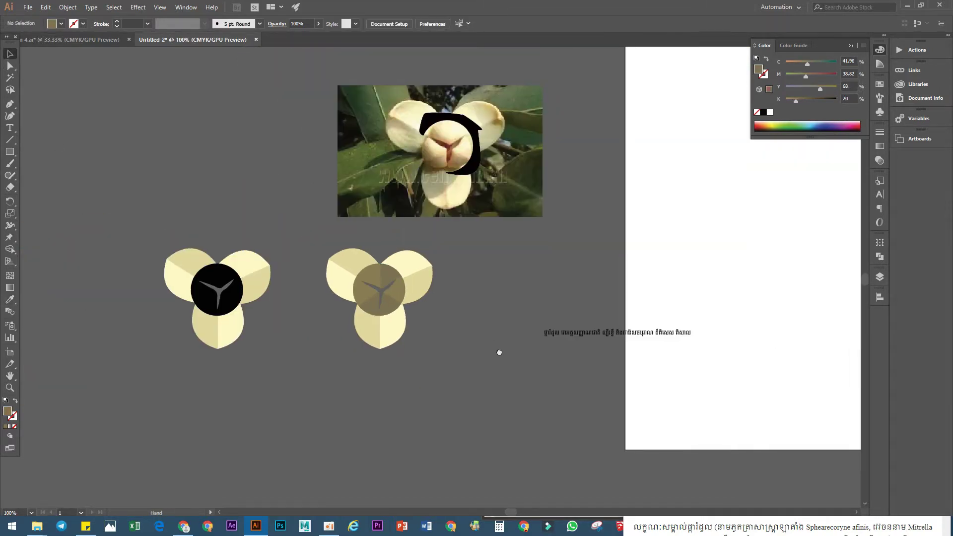
{"action": "left_click_drag", "start_coordinate": [550, 333], "coordinate": [366, 405]}
{"action": "scroll", "coordinate": [350, 352], "scroll_direction": "up", "scroll_amount": 1}
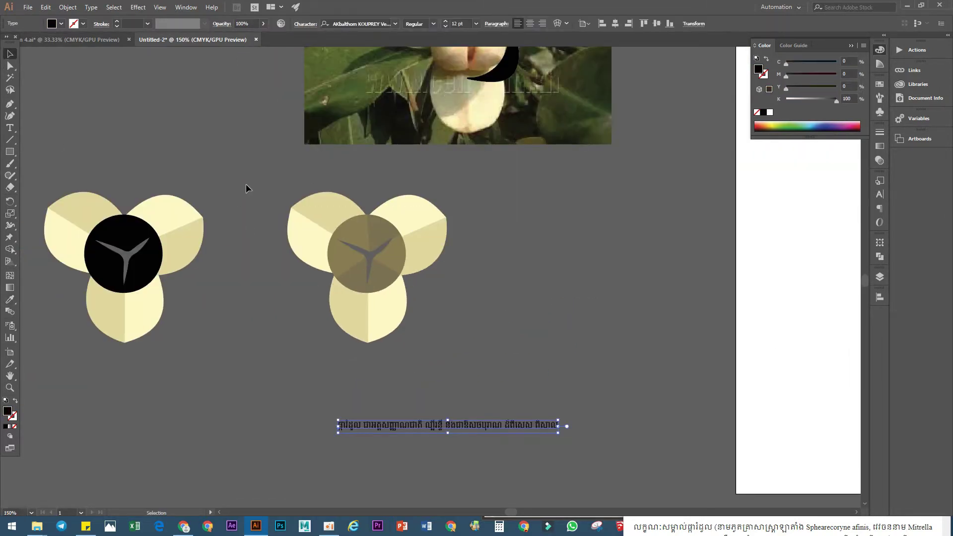
{"action": "right_click", "coordinate": [368, 242]}
{"action": "left_click", "coordinate": [393, 310]}
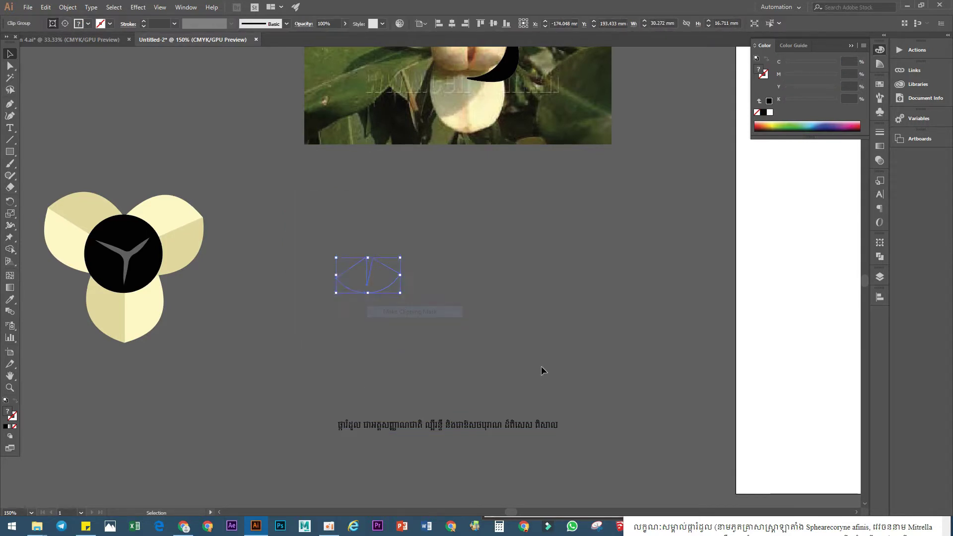
{"action": "key", "text": "ctrl+z"}
Group the recolored flower and place a duplicate of it below the two existing flowers.
{"action": "right_click", "coordinate": [373, 251]}
{"action": "left_click", "coordinate": [392, 313]}
{"action": "left_click_drag", "start_coordinate": [523, 334], "coordinate": [487, 204]}
{"action": "left_click_drag", "start_coordinate": [362, 182], "coordinate": [222, 434]}
Move the Khmer text line beside the duplicated flower and put its first word, ផ្ការំដួល, in a new text object on the flower's left.
{"action": "left_click_drag", "start_coordinate": [371, 401], "coordinate": [457, 302]}
{"action": "left_click_drag", "start_coordinate": [435, 191], "coordinate": [403, 329]}
{"action": "double_click", "coordinate": [465, 332]}
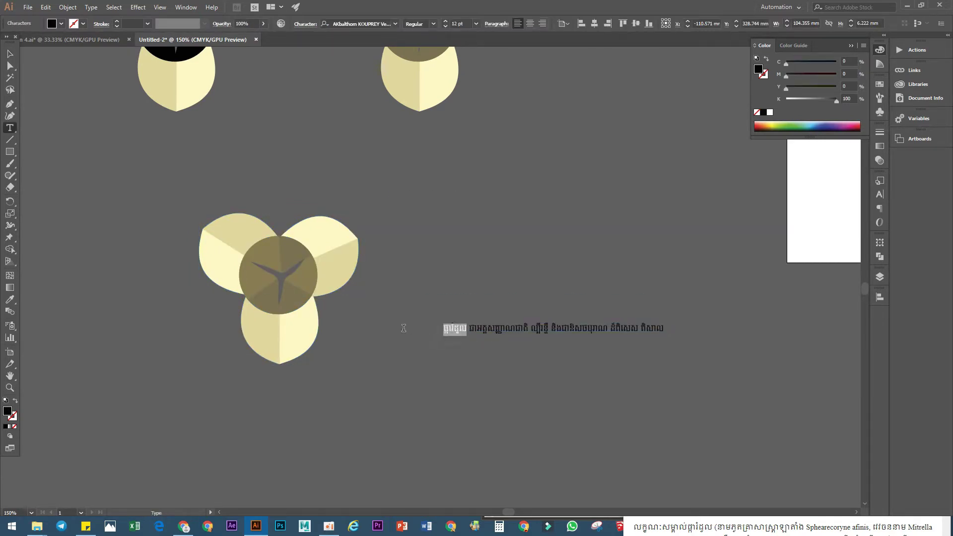
{"action": "left_click", "coordinate": [9, 65]}
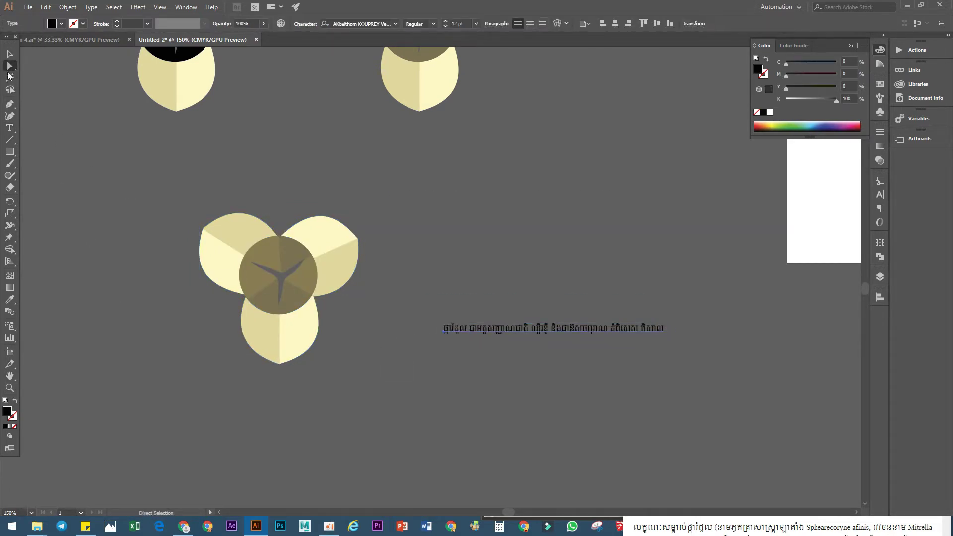
{"action": "left_click", "coordinate": [9, 128]}
{"action": "left_click", "coordinate": [96, 281]}
{"action": "type", "text": "ផ្កាដៃ្វល"}
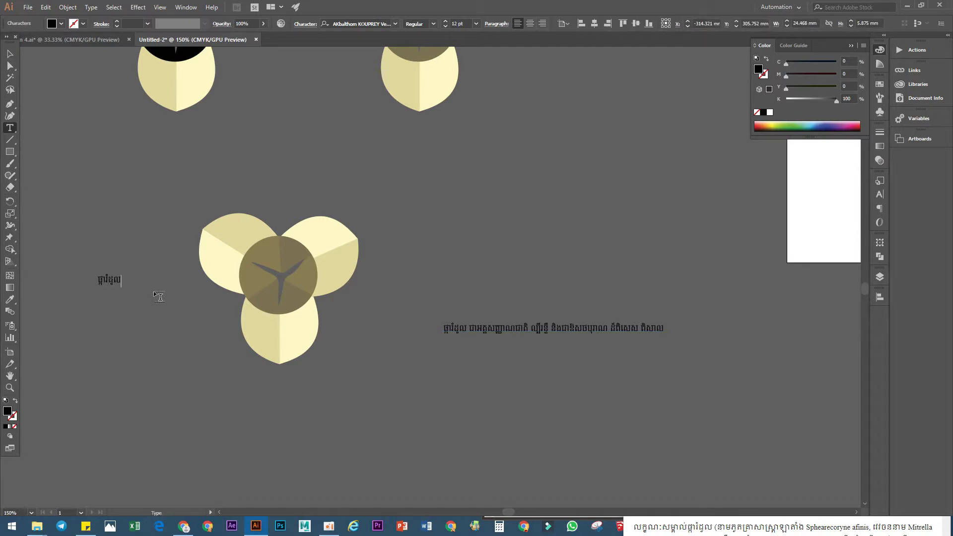
Move the word ផ្ការំដួល below the duplicated flower and enlarge it to about 98 pt.
{"action": "key", "text": "Escape"}
{"action": "left_click_drag", "start_coordinate": [121, 286], "coordinate": [276, 389]}
{"action": "left_click_drag", "start_coordinate": [239, 331], "coordinate": [332, 424]}
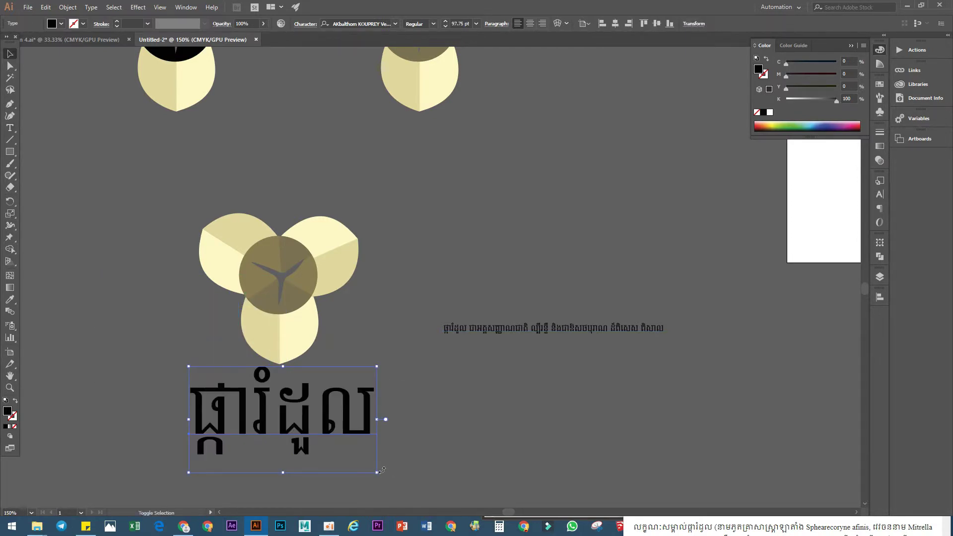
Resize the word ផ្ការំដួល to about 123 pt and position it at the left of the duplicated flower.
{"action": "left_click_drag", "start_coordinate": [376, 472], "coordinate": [346, 454]}
{"action": "left_click_drag", "start_coordinate": [318, 433], "coordinate": [241, 371]}
{"action": "left_click_drag", "start_coordinate": [213, 330], "coordinate": [213, 325]}
{"action": "left_click_drag", "start_coordinate": [213, 391], "coordinate": [447, 380]}
{"action": "mouse_move", "coordinate": [320, 355]}
{"action": "left_mouse_down"}
{"action": "mouse_move", "coordinate": [237, 401]}
{"action": "mouse_move", "coordinate": [332, 341]}
{"action": "left_mouse_up"}
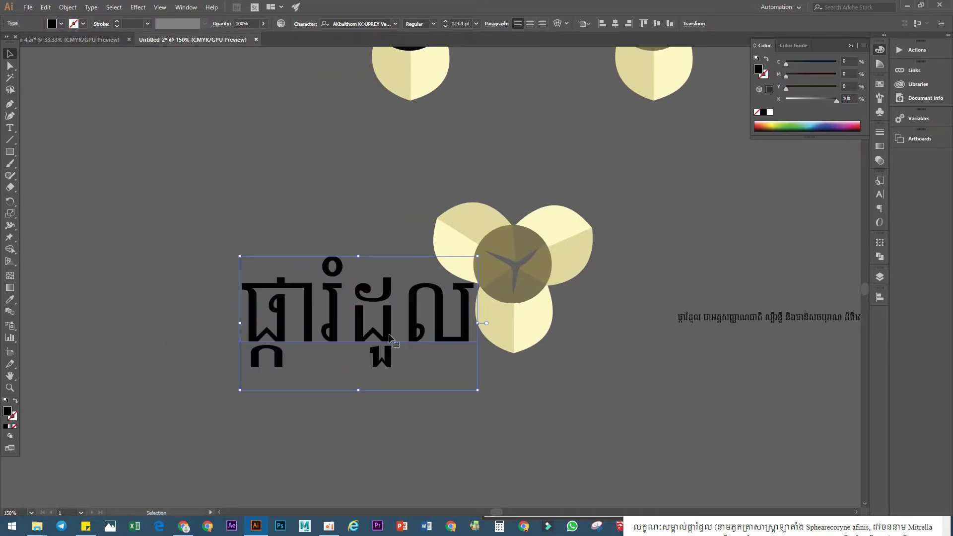
Copy all the brown bud segments from the duplicated flower group.
{"action": "left_click", "coordinate": [461, 410]}
{"action": "left_click", "coordinate": [543, 273]}
{"action": "double_click", "coordinate": [540, 276]}
{"action": "left_click", "coordinate": [539, 274]}
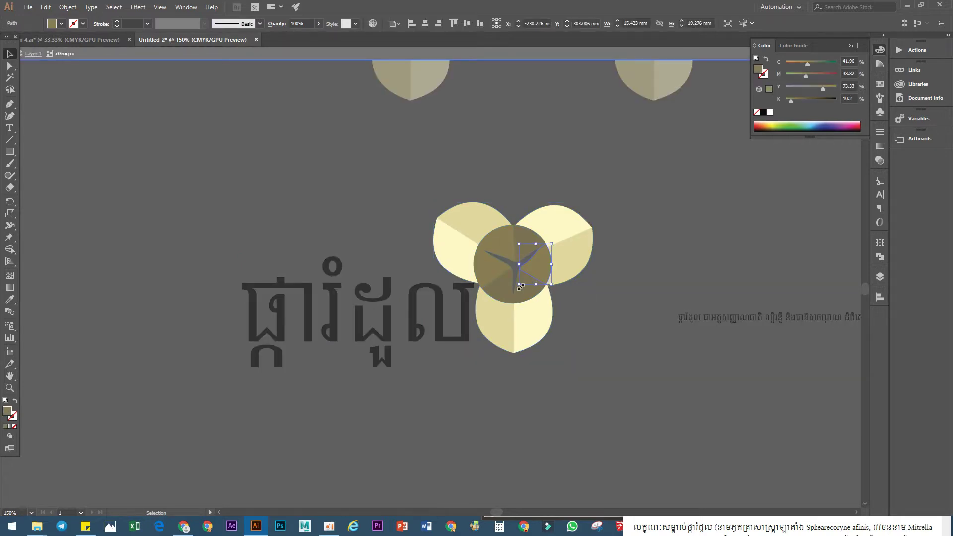
{"action": "left_click", "coordinate": [500, 284], "text": "shift"}
{"action": "left_click", "coordinate": [485, 263], "text": "shift"}
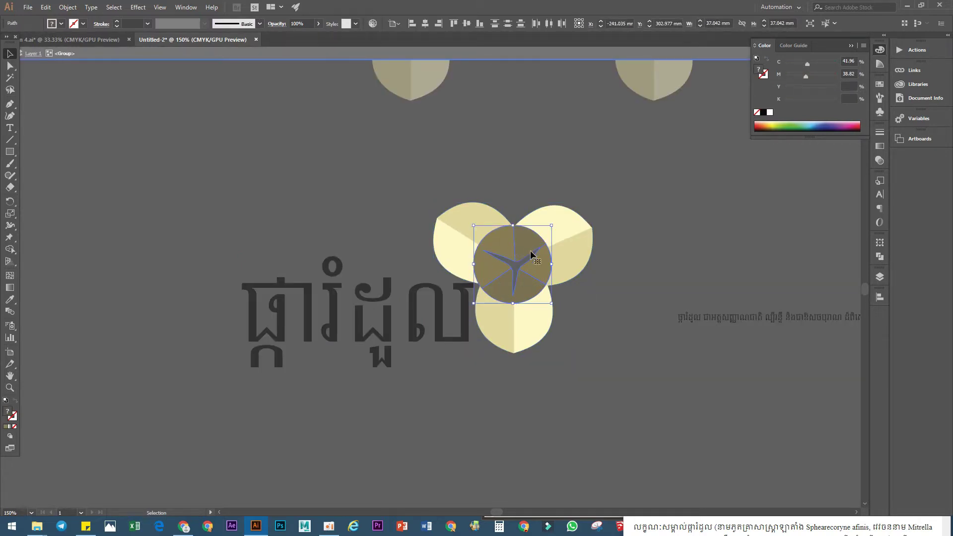
{"action": "left_click_drag", "start_coordinate": [516, 250], "coordinate": [427, 245]}
{"action": "key", "text": "ctrl+z"}
{"action": "key", "text": "a"}
{"action": "key", "text": "Escape"}
{"action": "key", "text": "v"}
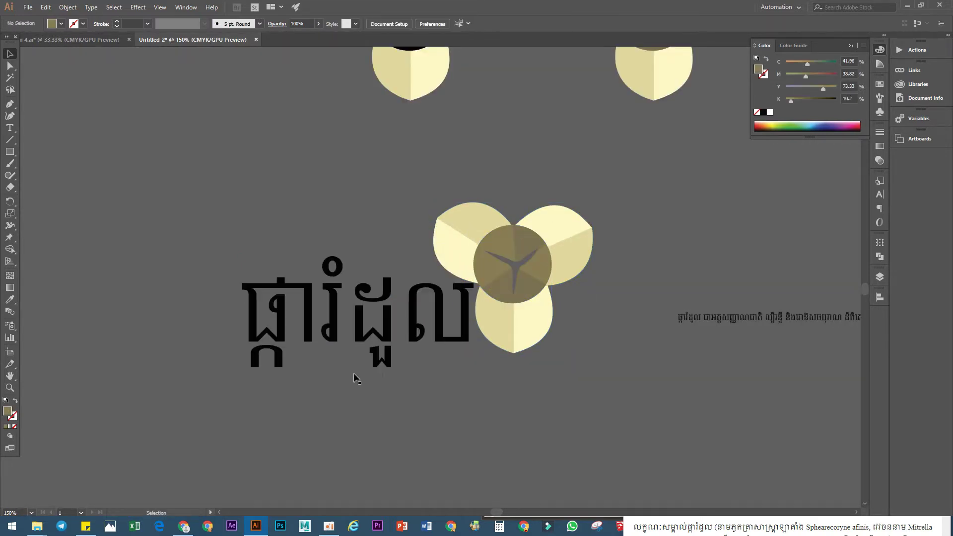
Convert the word ផ្ការំដួល to outlines and delete the small ring above the letter រ.
{"action": "right_click", "coordinate": [354, 334]}
{"action": "left_click", "coordinate": [391, 207]}
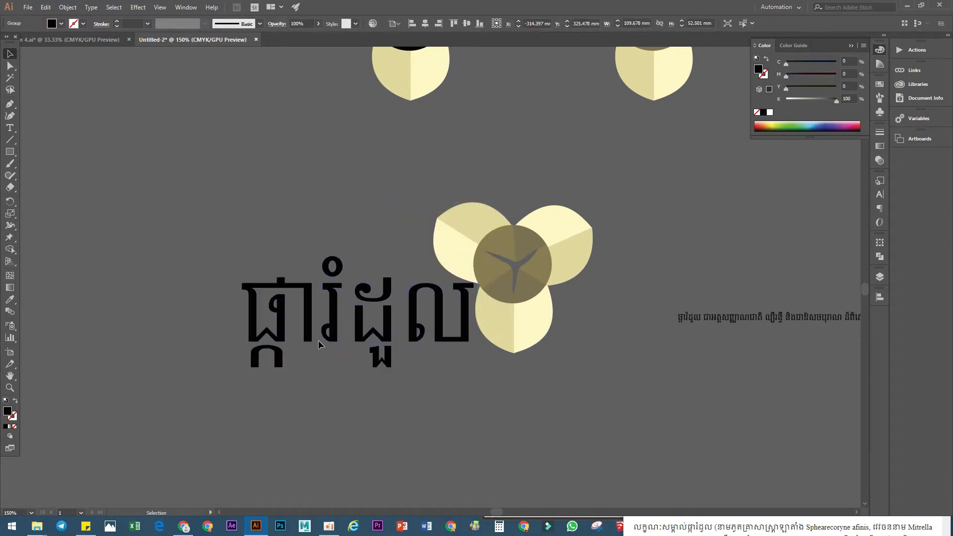
{"action": "scroll", "coordinate": [339, 268], "scroll_direction": "up", "scroll_amount": 2}
{"action": "double_click", "coordinate": [339, 268]}
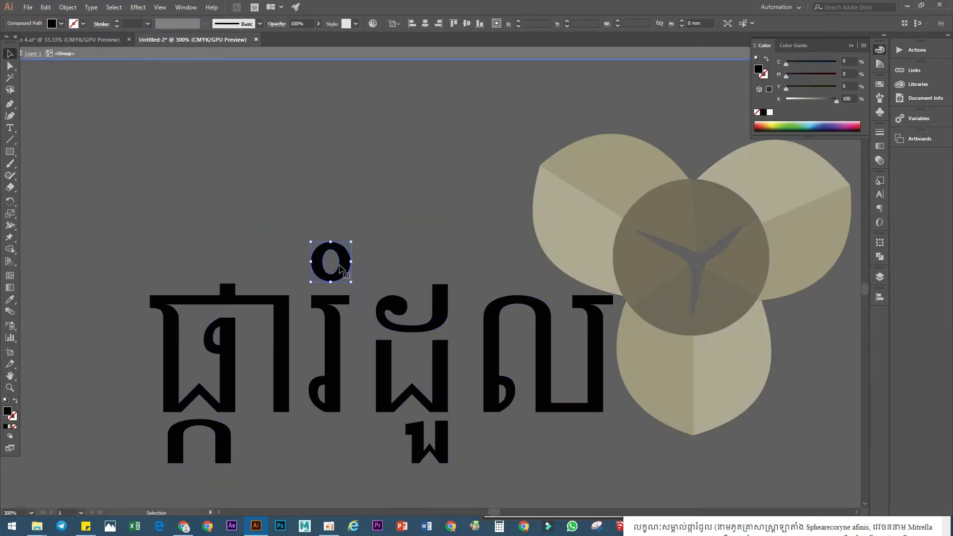
{"action": "key", "text": "Delete"}
Paste the copied bud into the word group, scale it to about 10 mm wide and position it above the letter រ.
{"action": "key", "text": "a"}
{"action": "key", "text": "ctrl+v"}
{"action": "key", "text": "v"}
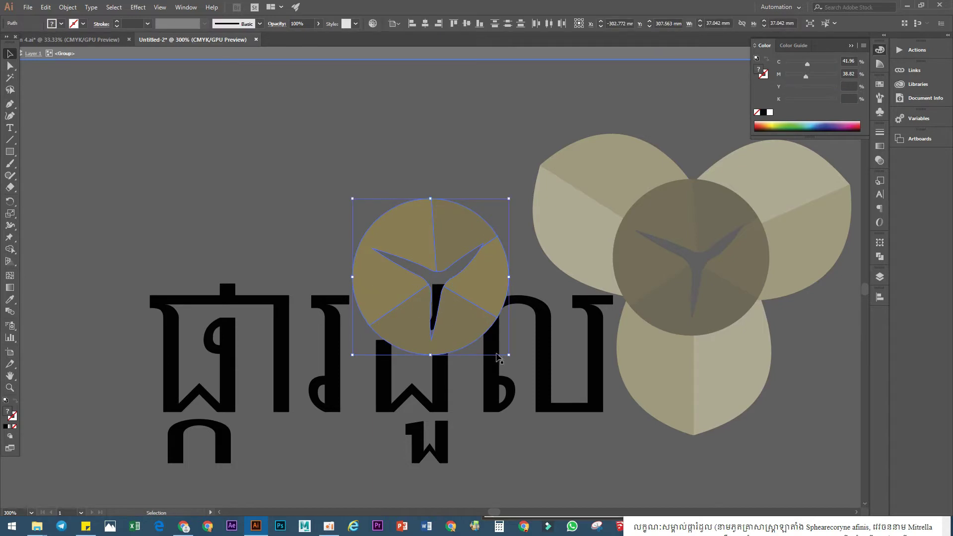
{"action": "left_click_drag", "start_coordinate": [507, 354], "coordinate": [343, 283]}
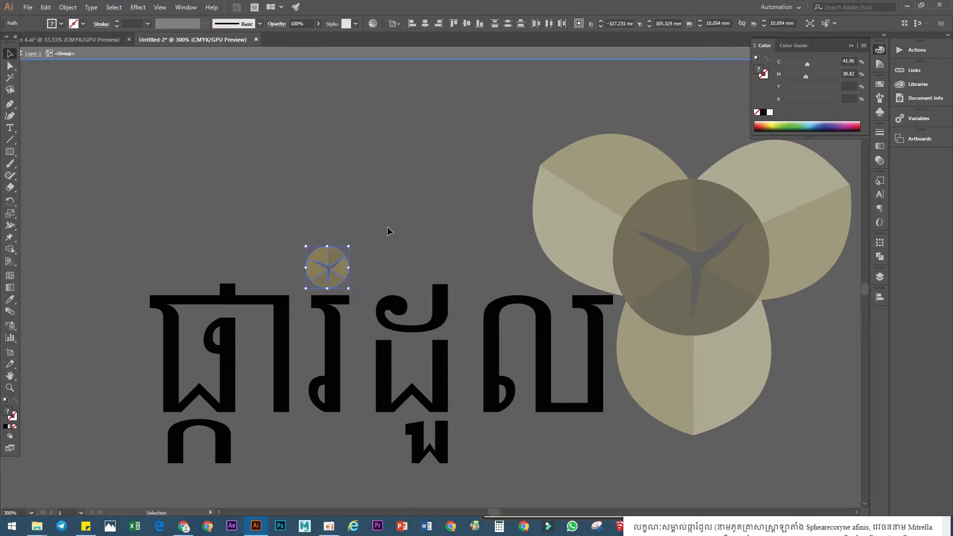
{"action": "double_click", "coordinate": [389, 227]}
{"action": "scroll", "coordinate": [389, 227], "scroll_direction": "down", "scroll_amount": 2}
{"action": "left_click_drag", "start_coordinate": [457, 357], "coordinate": [400, 357]}
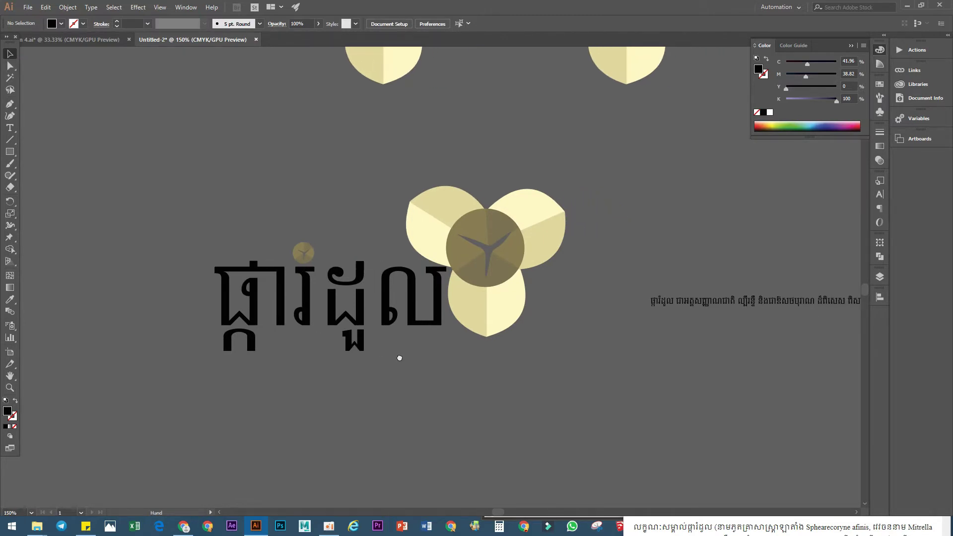
{"action": "left_click", "coordinate": [307, 294]}
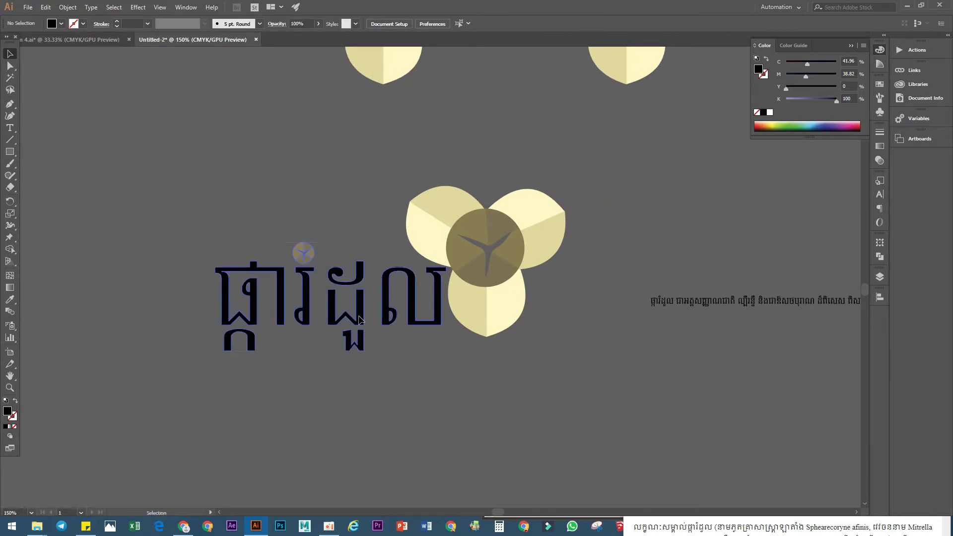
{"action": "left_click", "coordinate": [317, 302]}
{"action": "left_click", "coordinate": [462, 313]}
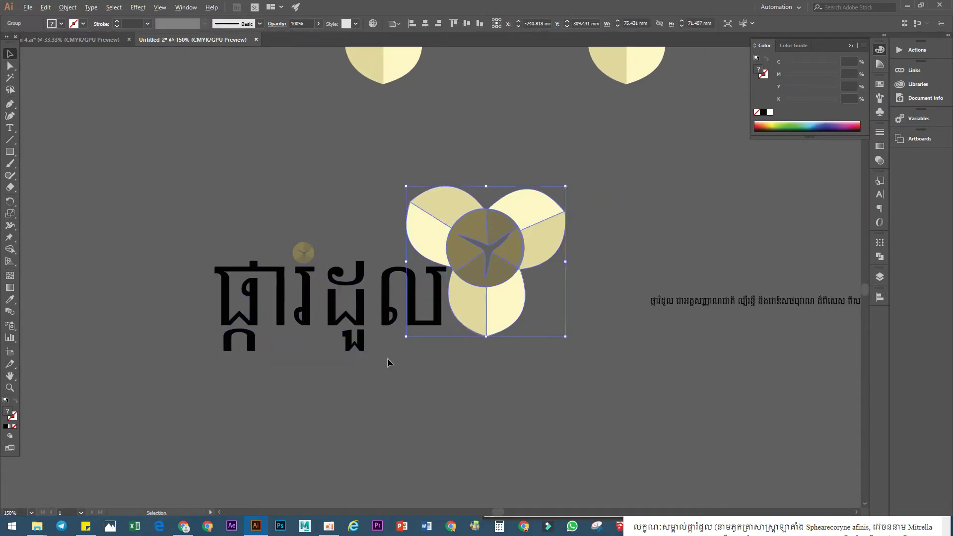
{"action": "scroll", "coordinate": [387, 361], "scroll_direction": "down", "scroll_amount": 2}
{"action": "left_click", "coordinate": [360, 391]}
{"action": "scroll", "coordinate": [367, 385], "scroll_direction": "up", "scroll_amount": 2}
Recolor the outlined word, including its bud dot, light yellow-green with CMYK 16.08, 0, 72, 0.
{"action": "left_click", "coordinate": [377, 296]}
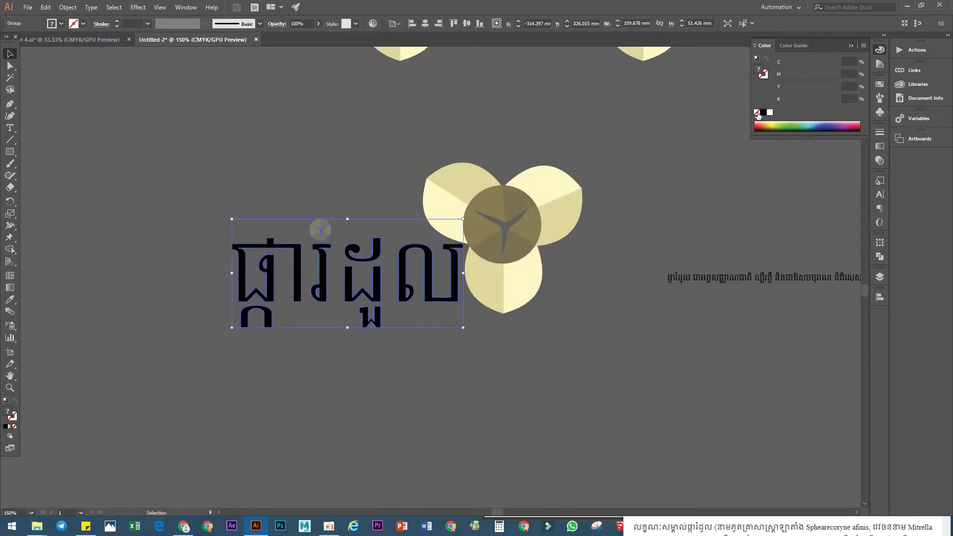
{"action": "left_click", "coordinate": [775, 123]}
{"action": "left_click", "coordinate": [761, 124]}
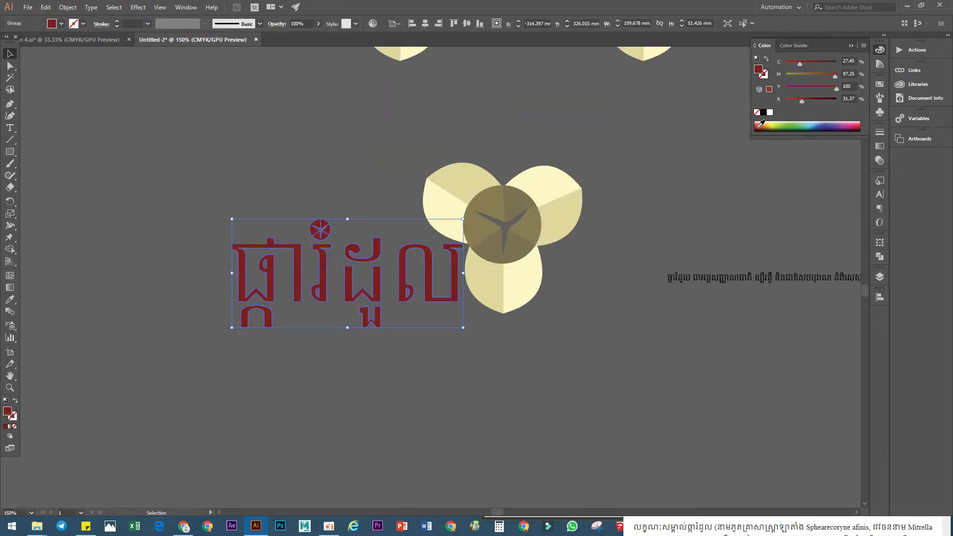
{"action": "key", "text": "i"}
{"action": "left_click", "coordinate": [497, 203]}
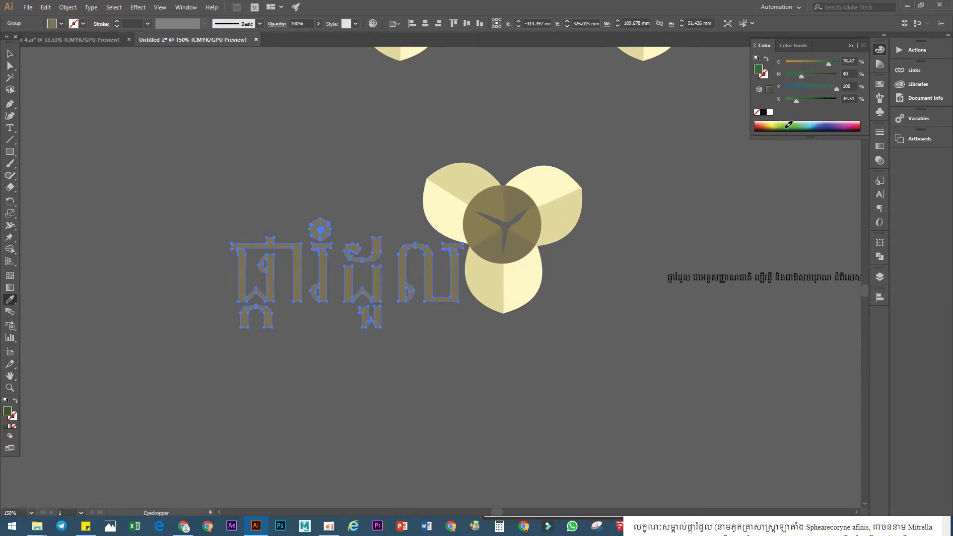
{"action": "left_click", "coordinate": [789, 124]}
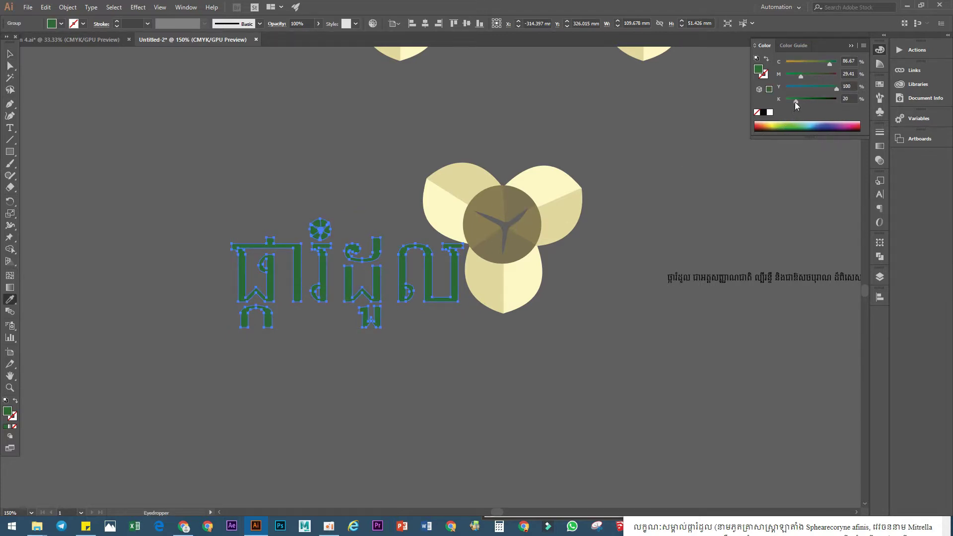
{"action": "left_click", "coordinate": [780, 123]}
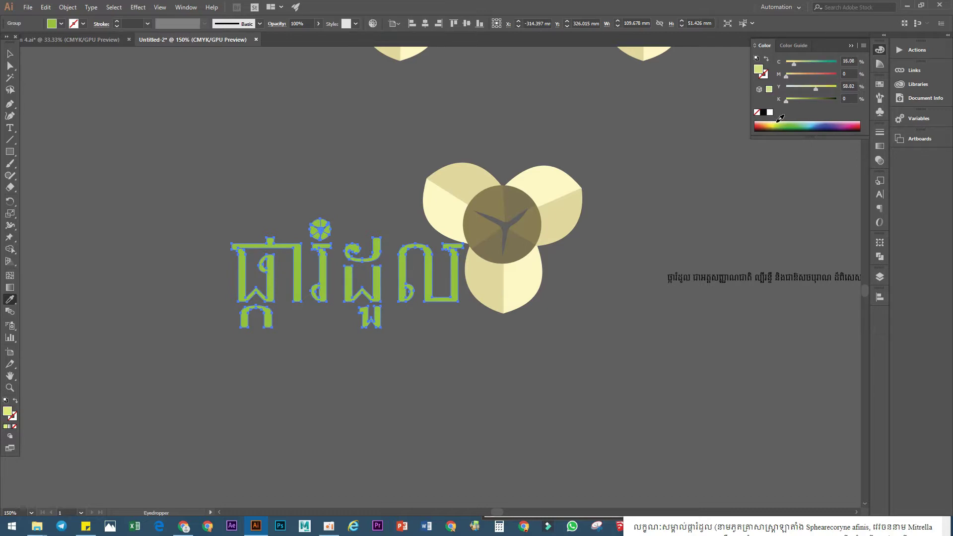
{"action": "left_click", "coordinate": [777, 122]}
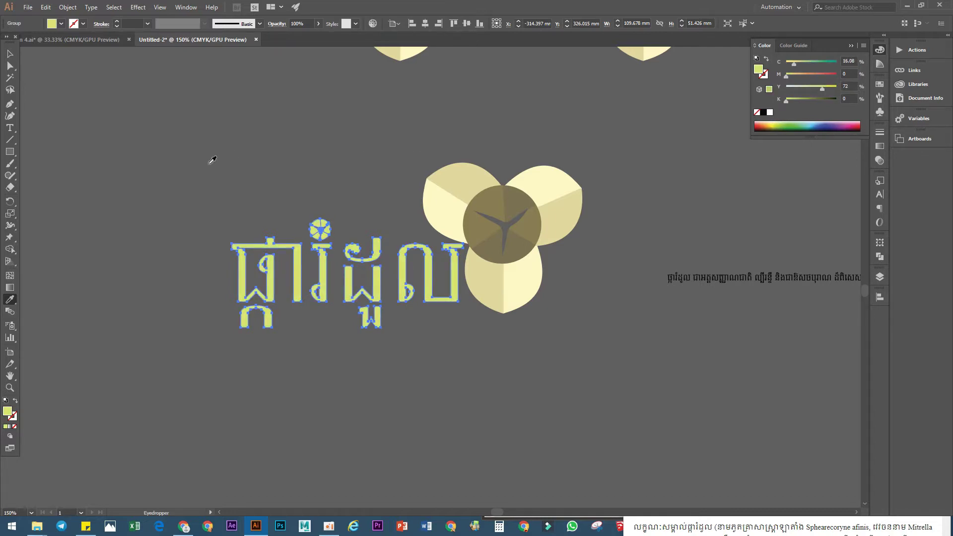
Draw a rectangle, resize it to about 41 by 164 mm and tilt it diagonally over the lower part of the word.
{"action": "left_click", "coordinate": [10, 151]}
{"action": "left_click_drag", "start_coordinate": [128, 210], "coordinate": [189, 408]}
{"action": "key", "text": "v"}
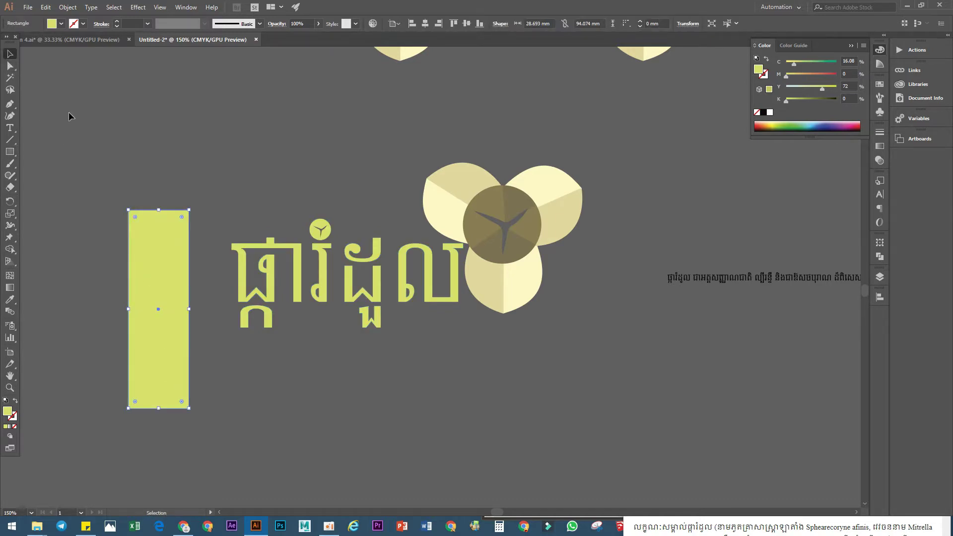
{"action": "left_click_drag", "start_coordinate": [193, 208], "coordinate": [137, 201]}
{"action": "left_click_drag", "start_coordinate": [233, 367], "coordinate": [389, 339]}
{"action": "left_click_drag", "start_coordinate": [264, 300], "coordinate": [124, 257]}
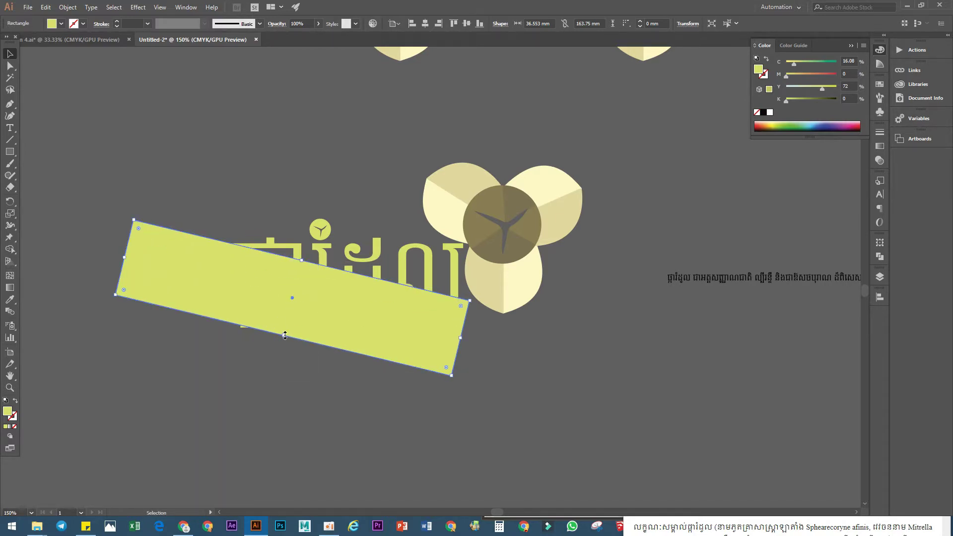
{"action": "left_click_drag", "start_coordinate": [285, 336], "coordinate": [281, 344]}
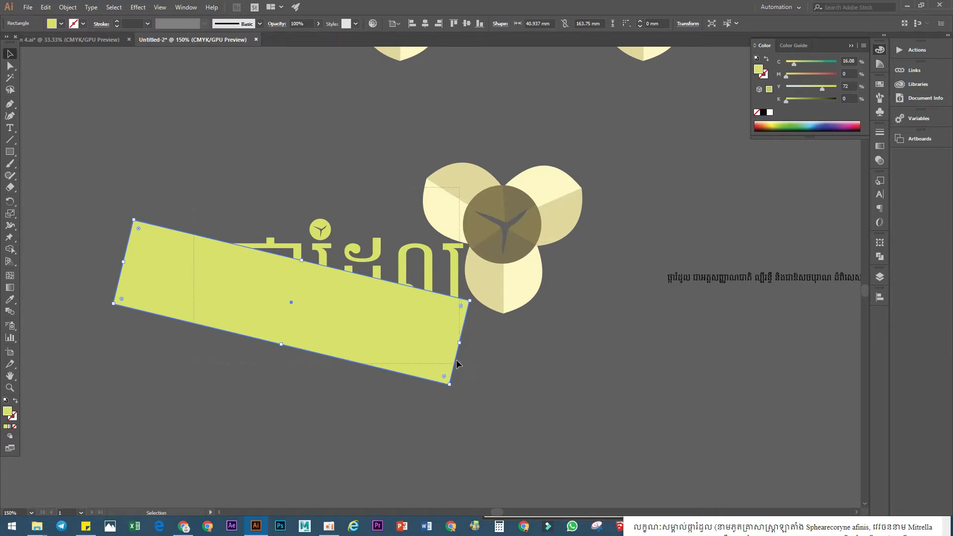
Divide the word and the tilted rectangle along their overlaps with the Pathfinder.
{"action": "left_click", "coordinate": [422, 253], "text": "shift"}
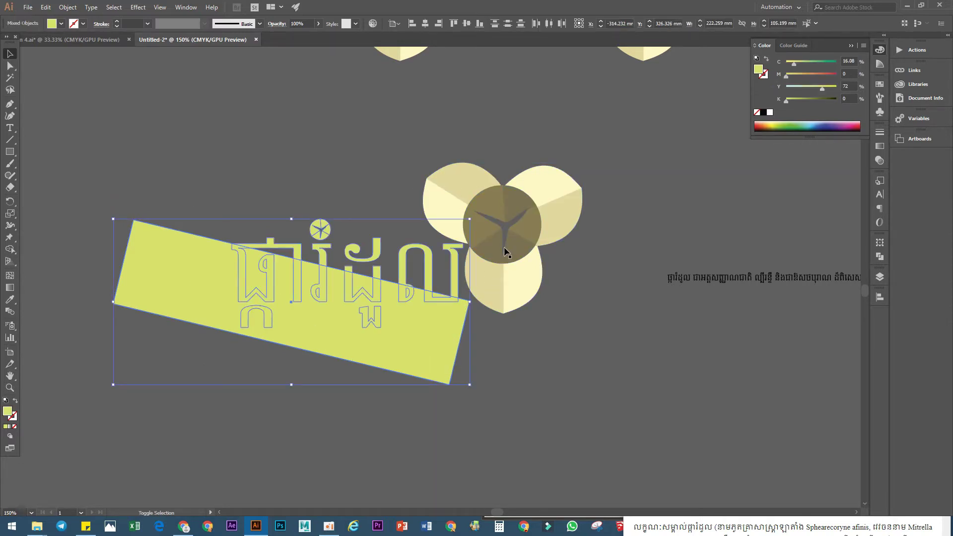
{"action": "left_click", "coordinate": [878, 256]}
{"action": "left_click", "coordinate": [765, 288]}
{"action": "left_click", "coordinate": [531, 361]}
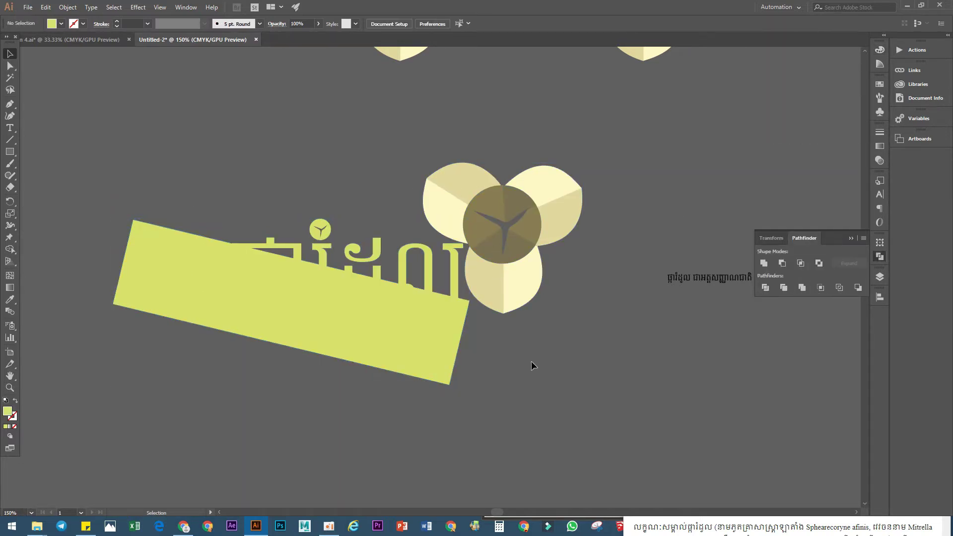
{"action": "left_click", "coordinate": [443, 371]}
{"action": "right_click", "coordinate": [423, 361]}
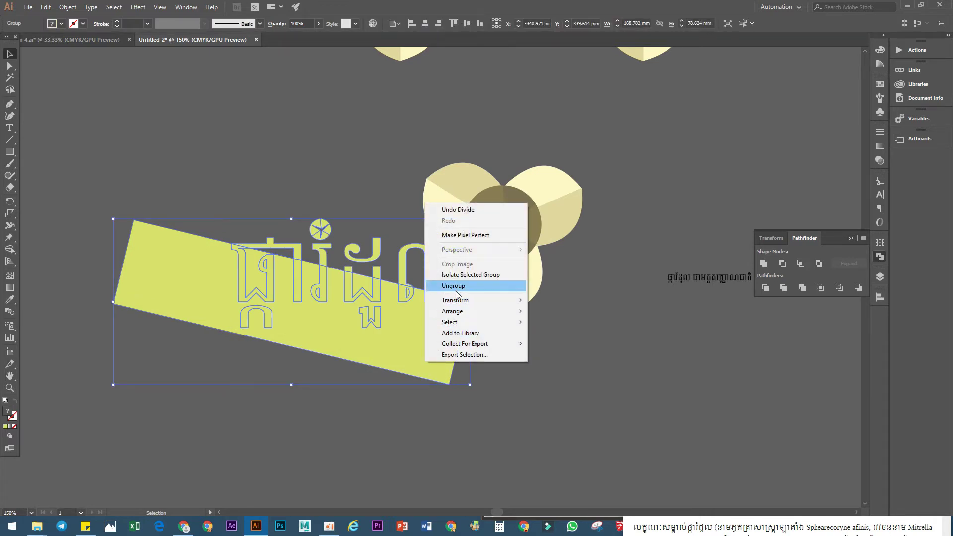
{"action": "left_click", "coordinate": [525, 360]}
{"action": "left_click", "coordinate": [522, 338]}
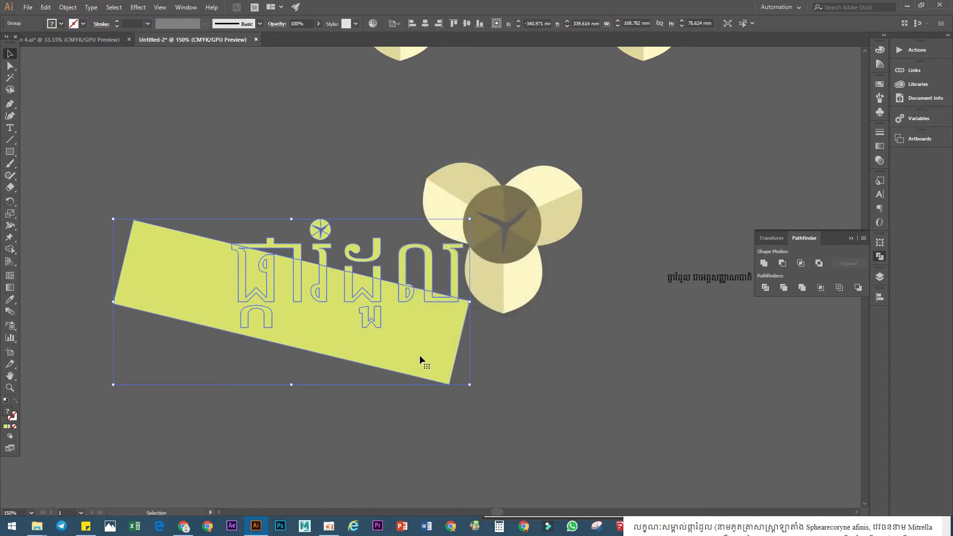
{"action": "left_click", "coordinate": [385, 381]}
{"action": "left_click_drag", "start_coordinate": [440, 362], "coordinate": [366, 402]}
{"action": "key", "text": "ctrl+z"}
Ungroup the divided artwork and remove the leftover rectangle area around the letters.
{"action": "right_click", "coordinate": [380, 345]}
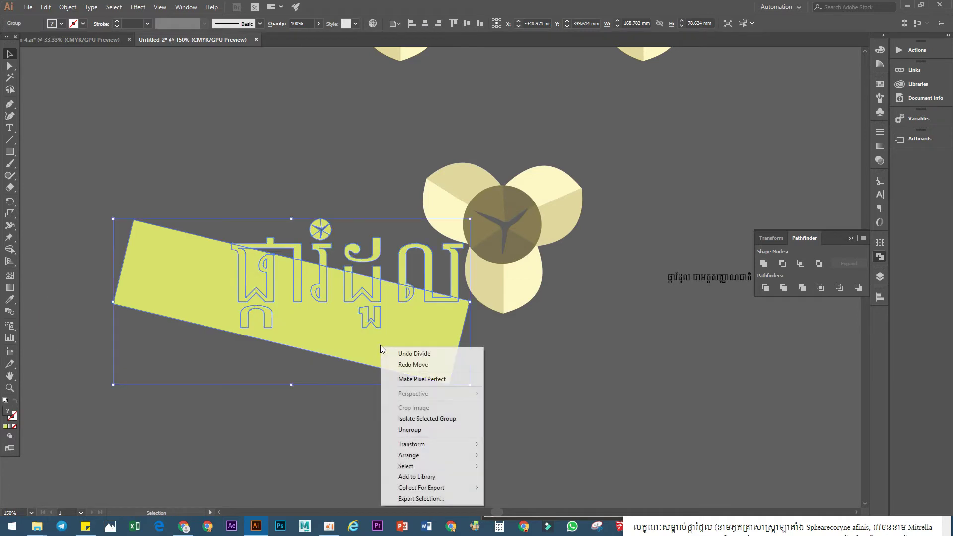
{"action": "left_click", "coordinate": [408, 430]}
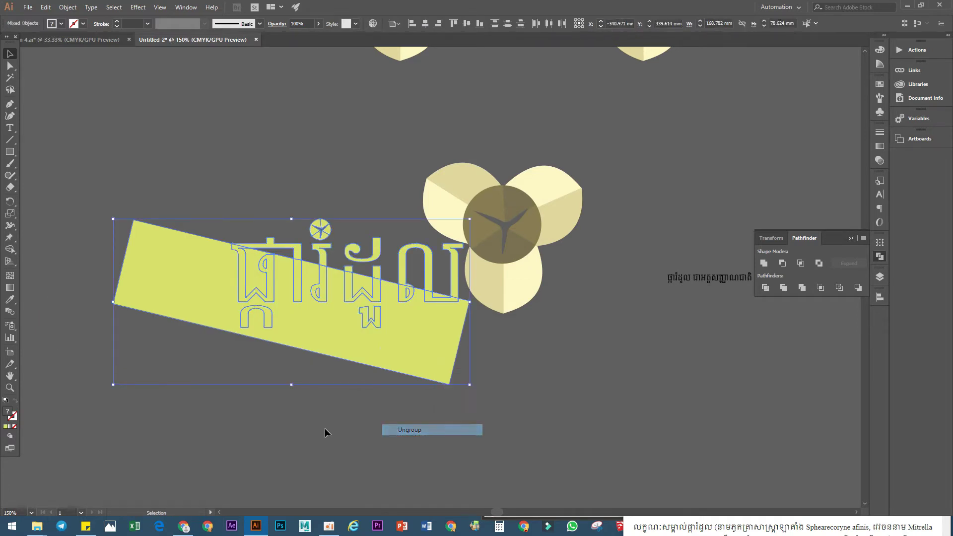
{"action": "key", "text": "ctrl+7"}
{"action": "left_click", "coordinate": [414, 350]}
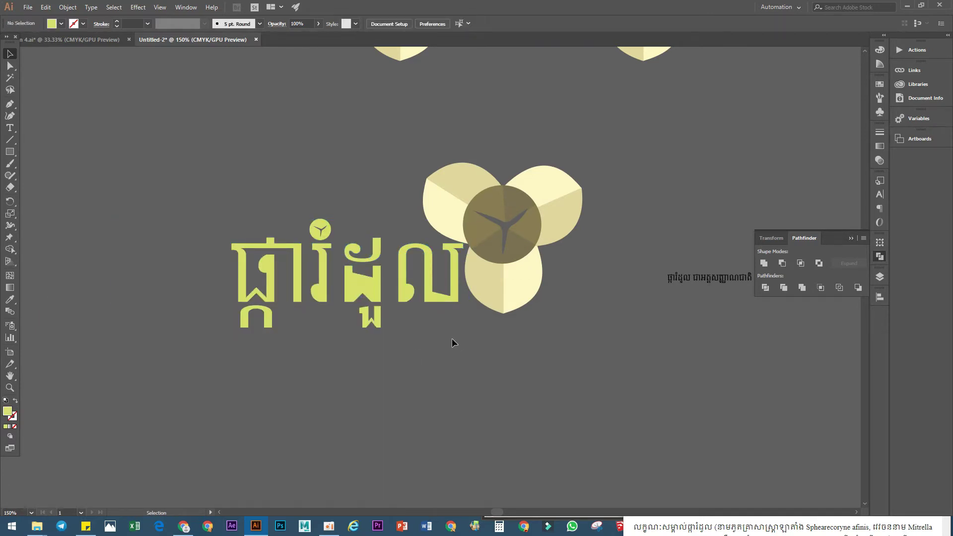
Select all the cut-off lower pieces of the letters, including the subscripts.
{"action": "left_click", "coordinate": [267, 287]}
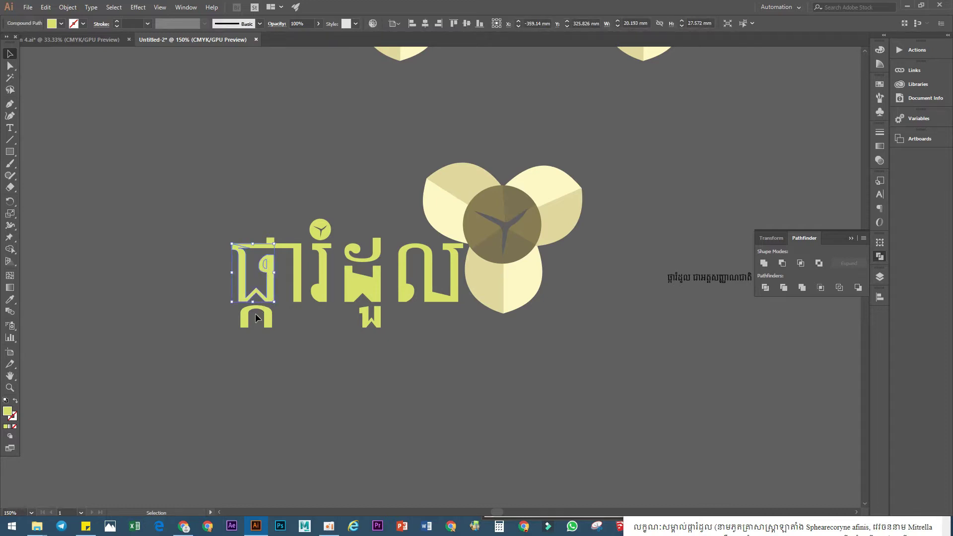
{"action": "left_click", "coordinate": [256, 321], "text": "shift"}
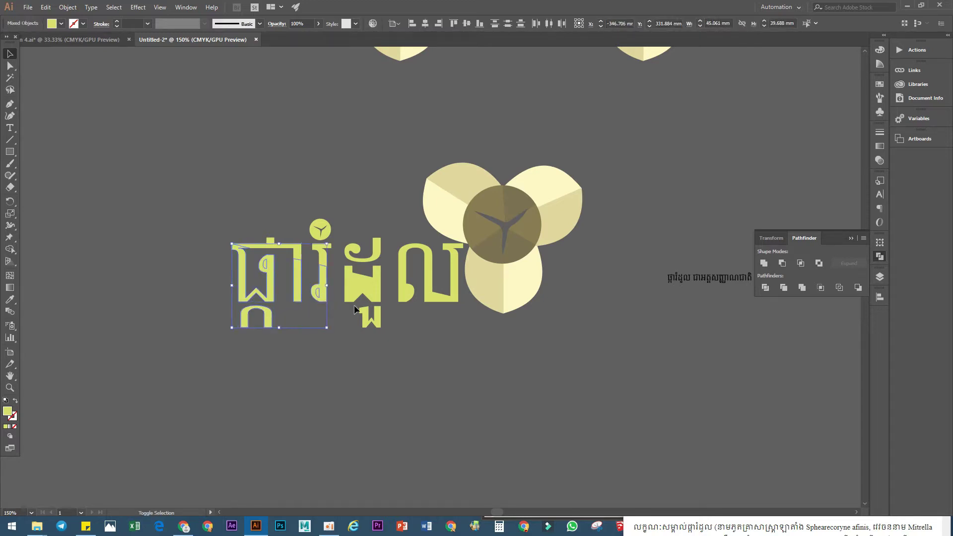
{"action": "left_click", "coordinate": [362, 300], "text": "shift"}
{"action": "left_click", "coordinate": [404, 295], "text": "shift"}
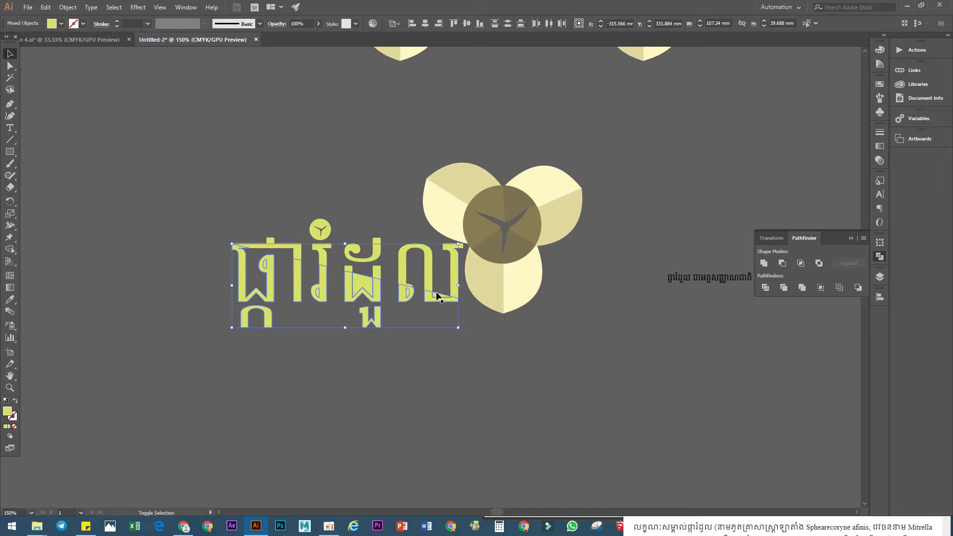
{"action": "left_click", "coordinate": [411, 288], "text": "shift"}
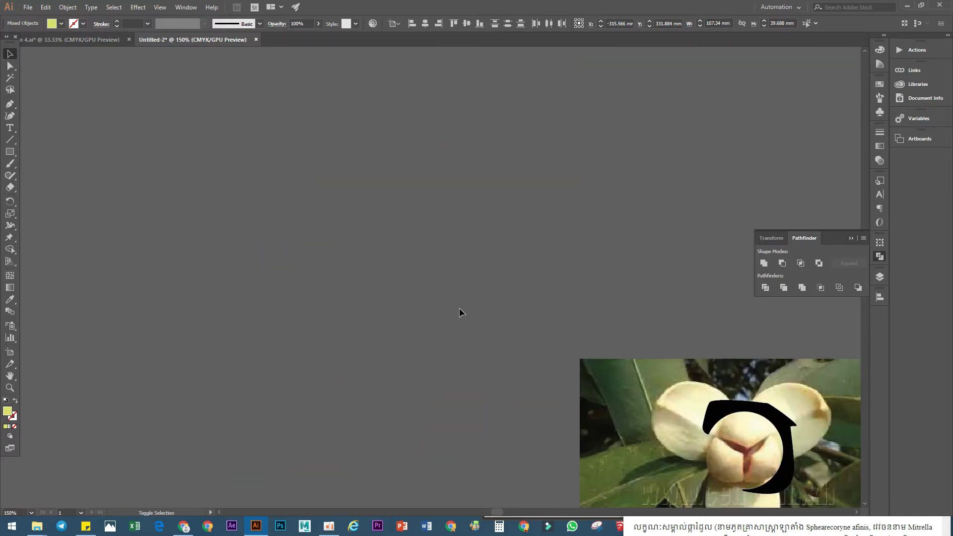
{"action": "left_click_drag", "start_coordinate": [297, 160], "coordinate": [368, 202]}
{"action": "left_click_drag", "start_coordinate": [377, 167], "coordinate": [334, 340]}
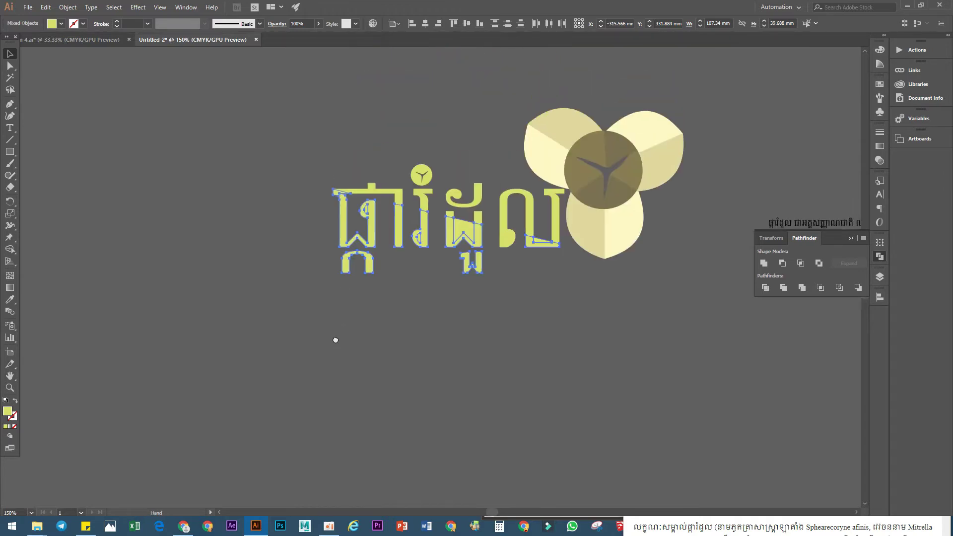
{"action": "scroll", "coordinate": [452, 247], "scroll_direction": "up", "scroll_amount": 2}
{"action": "left_click", "coordinate": [566, 223], "text": "shift"}
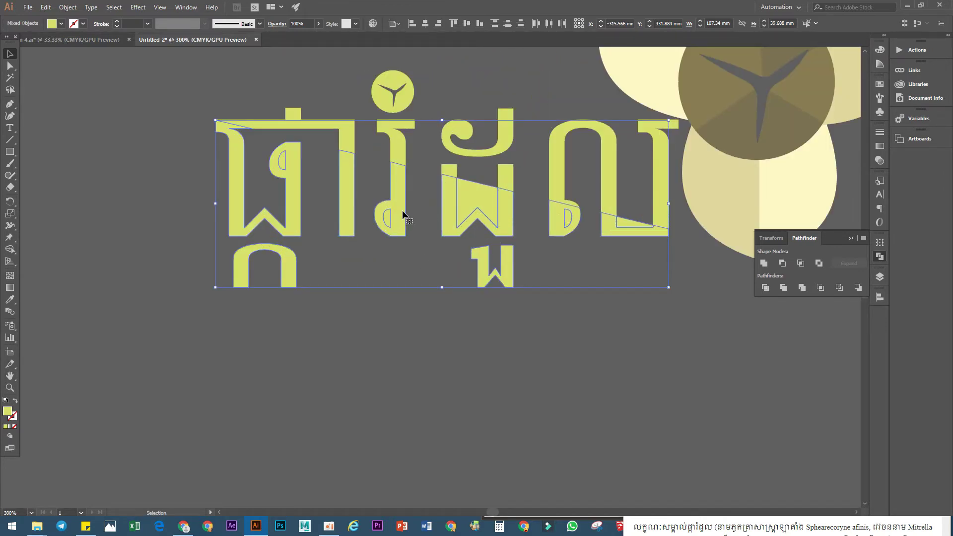
{"action": "left_click_drag", "start_coordinate": [402, 210], "coordinate": [389, 341]}
{"action": "key", "text": "ctrl+z"}
{"action": "left_click_drag", "start_coordinate": [295, 161], "coordinate": [300, 297]}
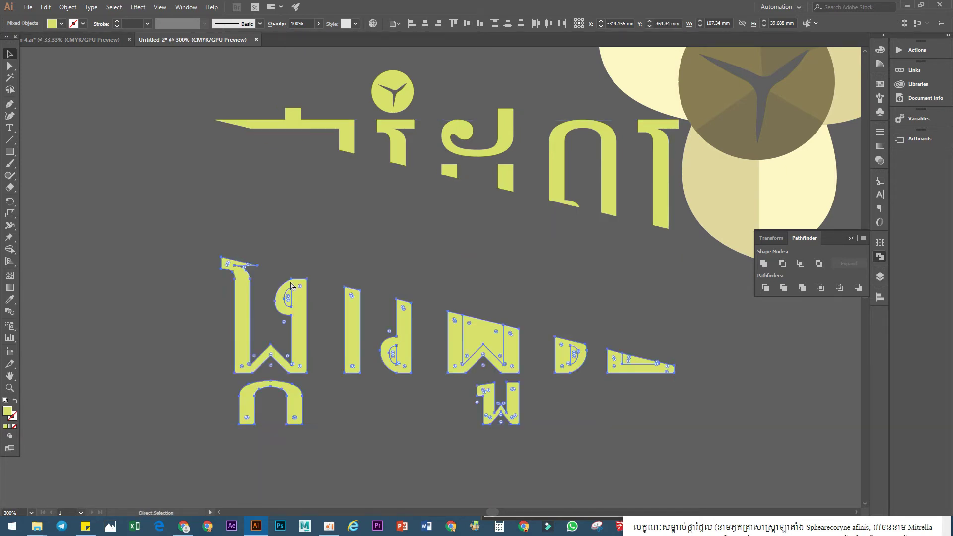
{"action": "key", "text": "ctrl+z"}
Group the selected lower letter pieces and fill them with the darker cream sampled from the flower's lowest petal.
{"action": "left_click", "coordinate": [438, 220]}
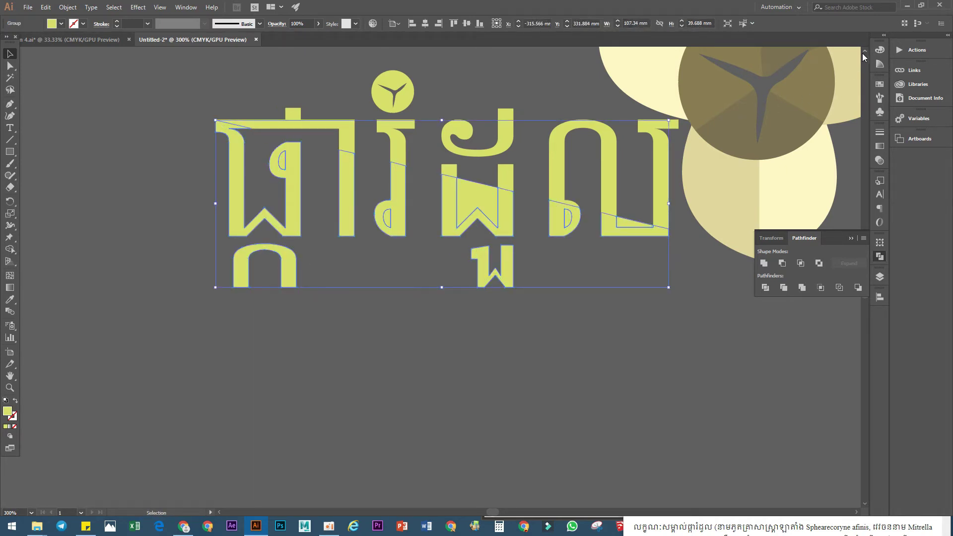
{"action": "key", "text": "i"}
{"action": "left_click", "coordinate": [737, 188]}
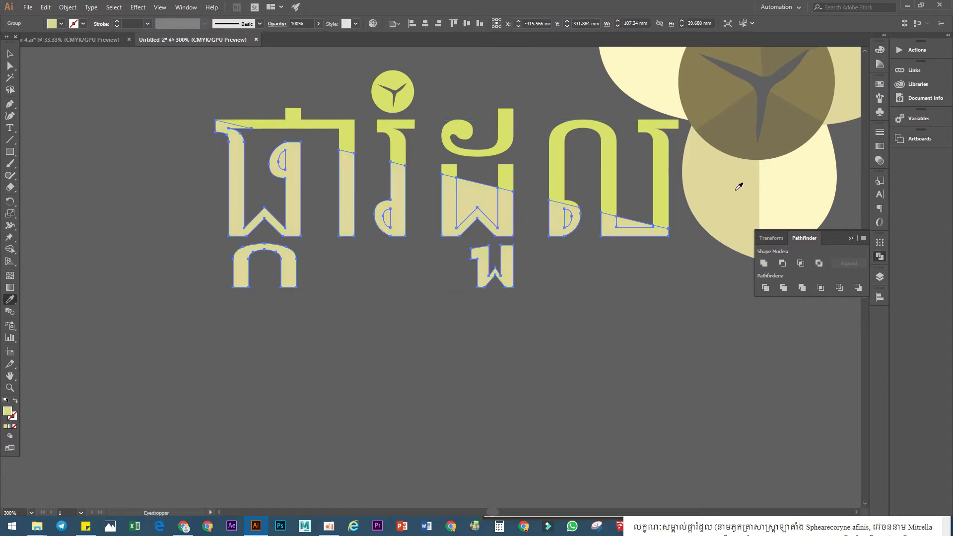
Select the upper letter pieces without the dot's circle and fill them with the lighter cream sampled from the flower's lowest petal.
{"action": "left_click", "coordinate": [10, 55]}
{"action": "left_click", "coordinate": [136, 181]}
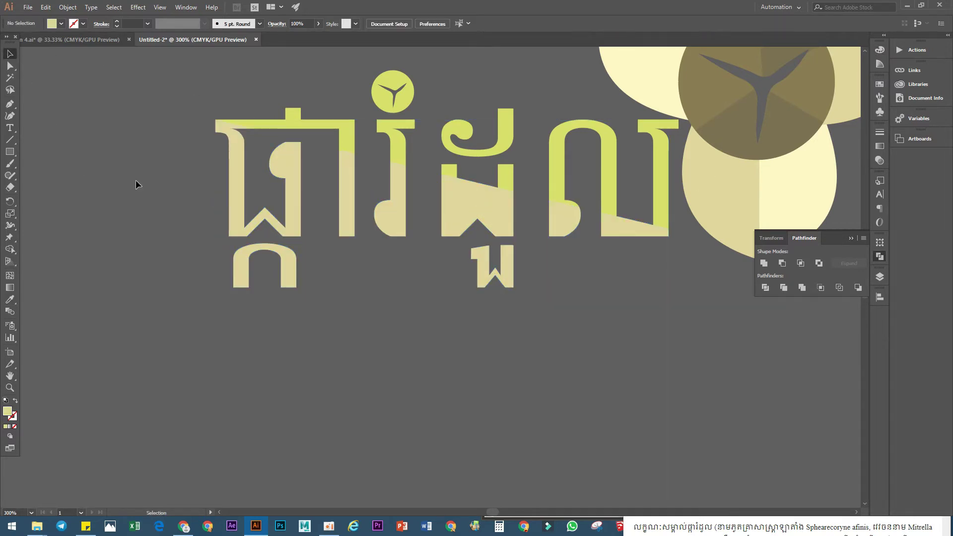
{"action": "left_click", "coordinate": [396, 141]}
{"action": "left_click_drag", "start_coordinate": [473, 114], "coordinate": [474, 116]}
{"action": "left_click_drag", "start_coordinate": [469, 159], "coordinate": [392, 241]}
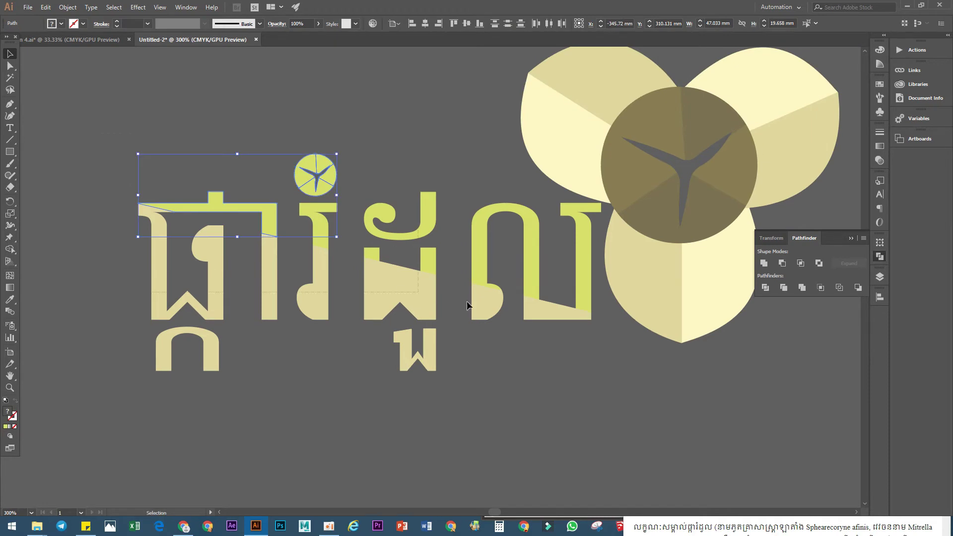
{"action": "key", "text": "ctrl+a"}
{"action": "left_click", "coordinate": [656, 291], "text": "shift"}
{"action": "left_click", "coordinate": [370, 305]}
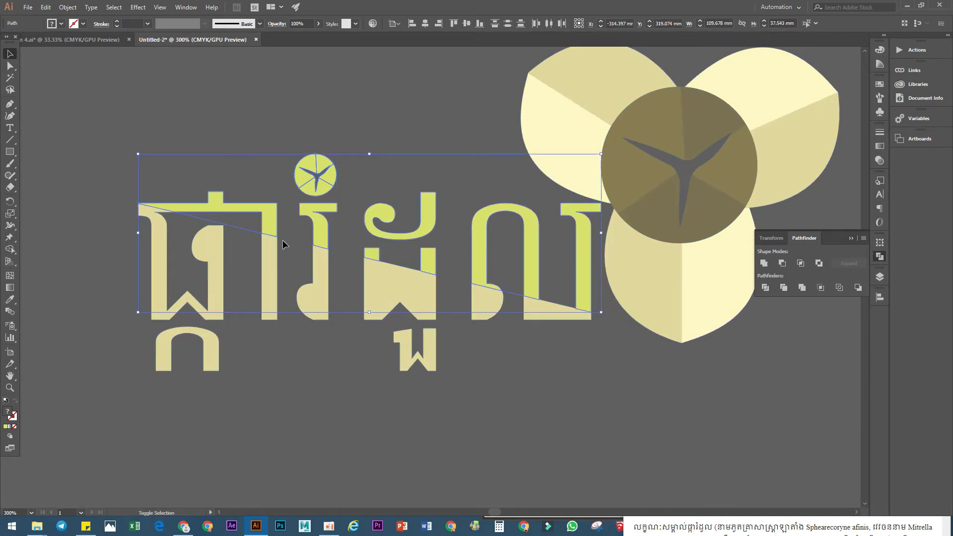
{"action": "left_click", "coordinate": [313, 178], "text": "shift"}
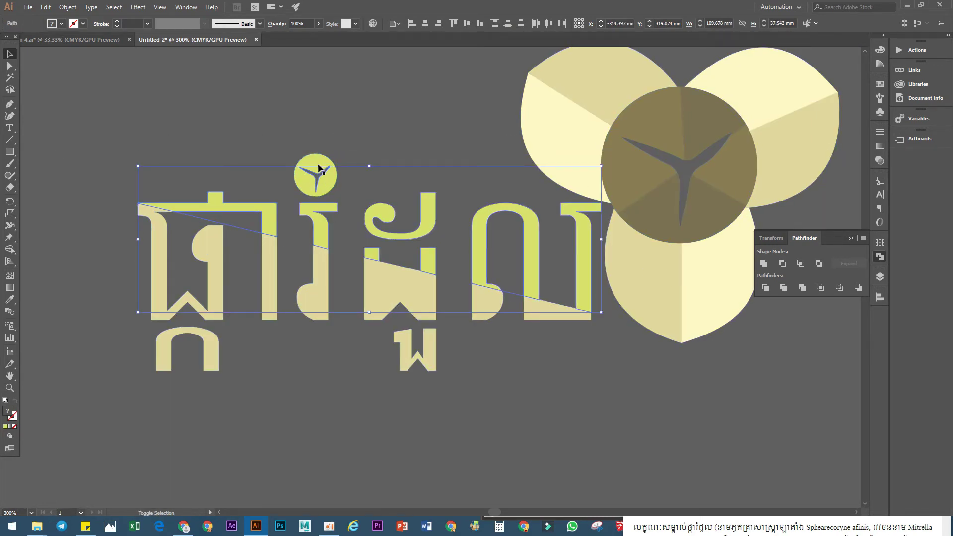
{"action": "key", "text": "i"}
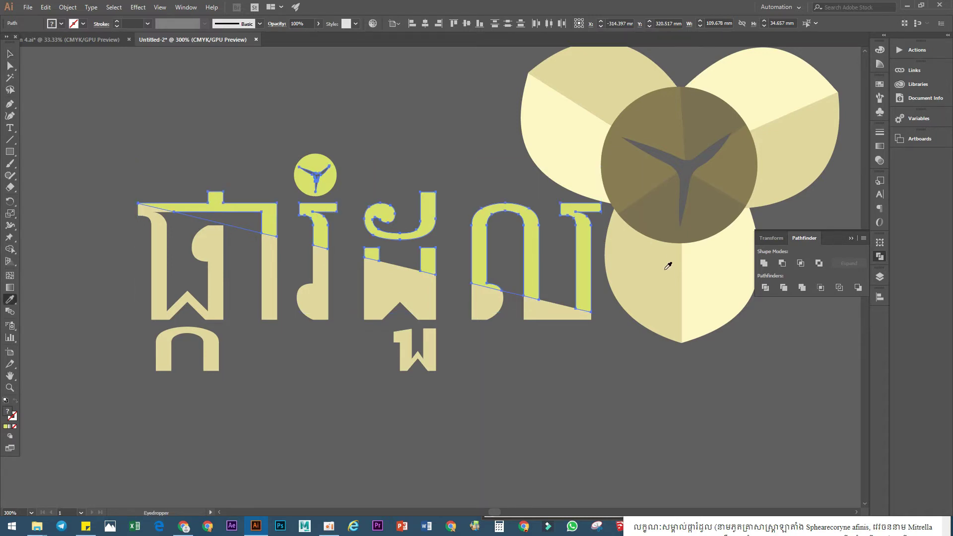
{"action": "left_click", "coordinate": [686, 283]}
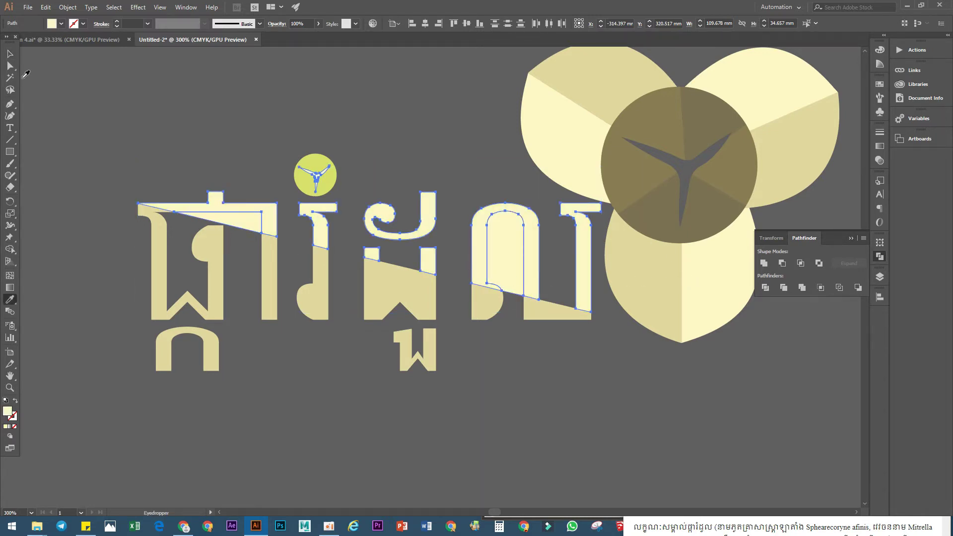
{"action": "left_click", "coordinate": [11, 54]}
{"action": "left_click", "coordinate": [209, 154]}
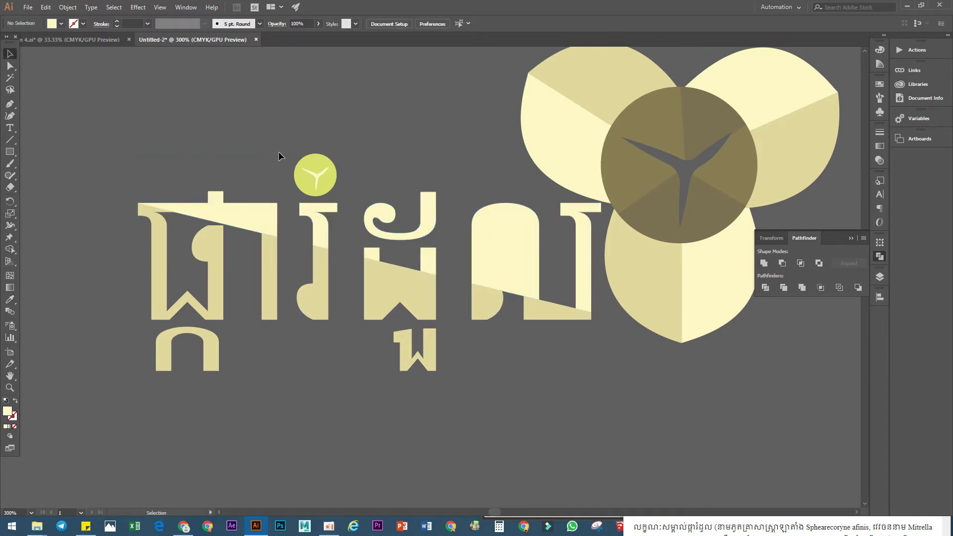
Delete the filled inner areas of the first and last letters from the light cream upper group.
{"action": "left_click_drag", "start_coordinate": [279, 153], "coordinate": [353, 200]}
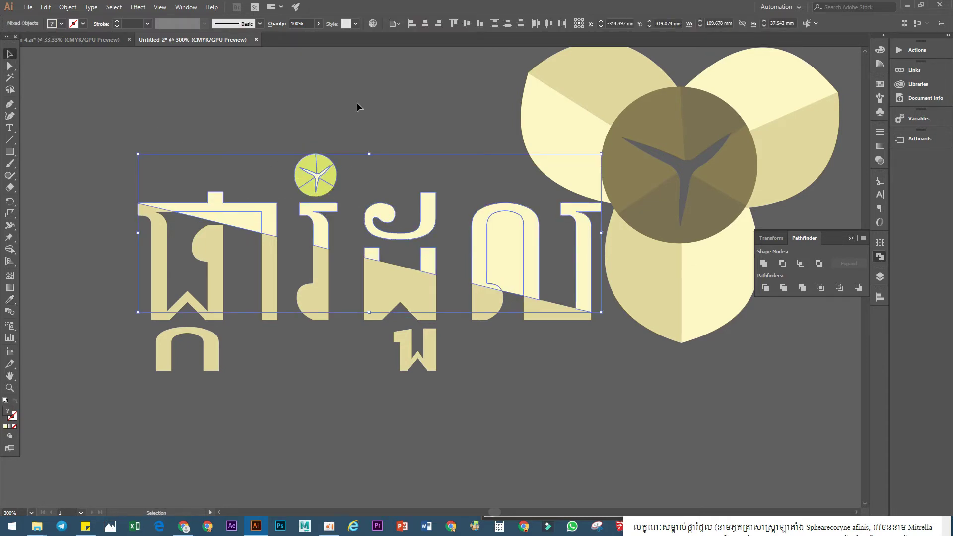
{"action": "double_click", "coordinate": [245, 220]}
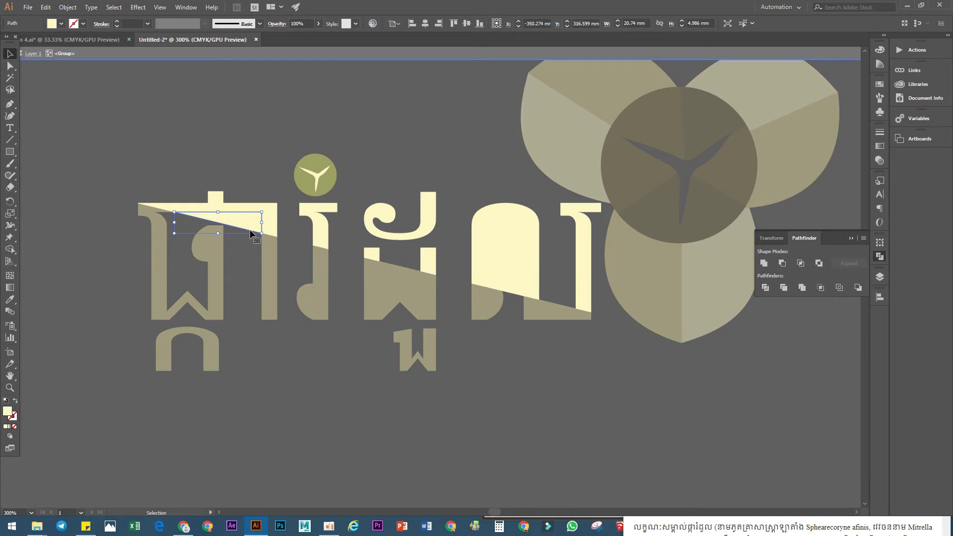
{"action": "left_click", "coordinate": [377, 385]}
{"action": "left_click", "coordinate": [502, 256]}
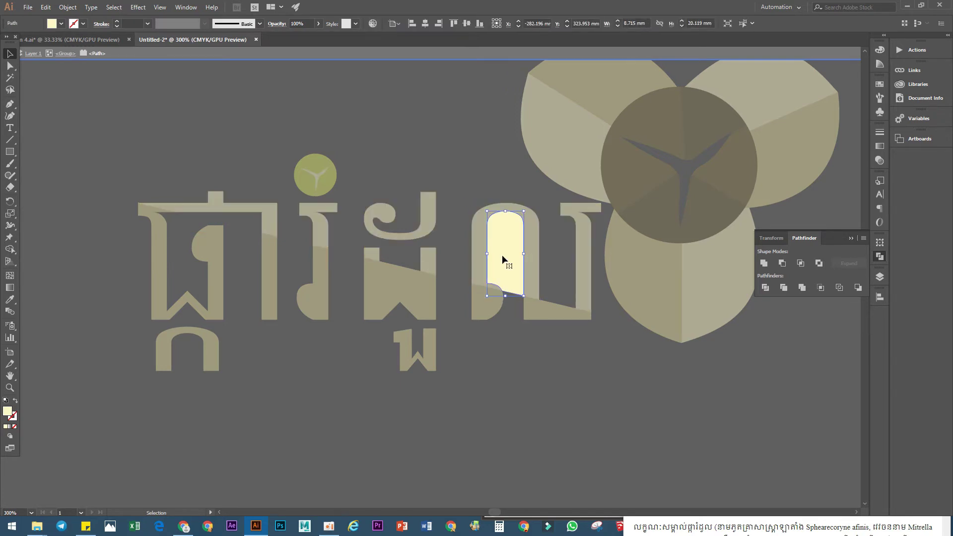
{"action": "key", "text": "Delete"}
{"action": "double_click", "coordinate": [490, 355]}
Delete the filled inner areas of the third and last letters from the darker lower group.
{"action": "left_click", "coordinate": [387, 276]}
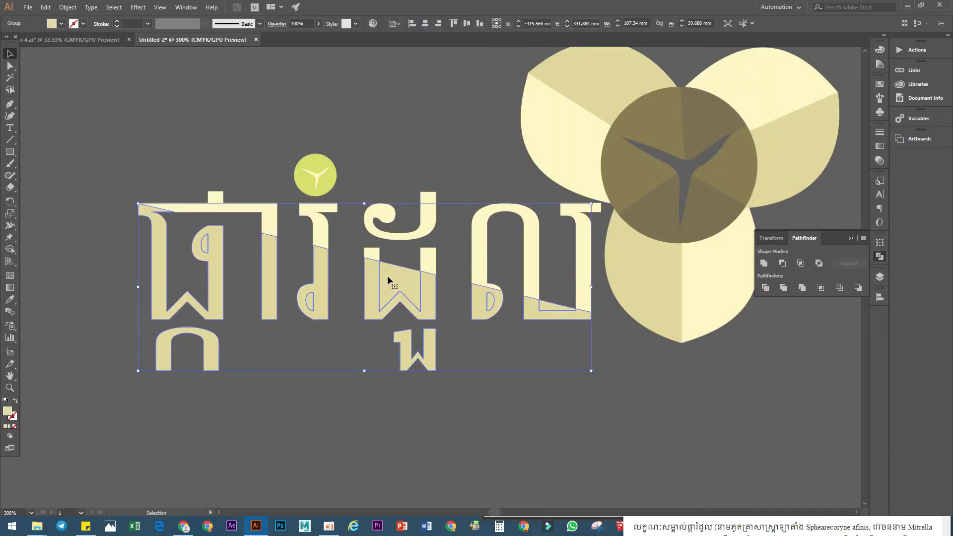
{"action": "double_click", "coordinate": [388, 275]}
{"action": "key", "text": "Delete"}
{"action": "double_click", "coordinate": [480, 335]}
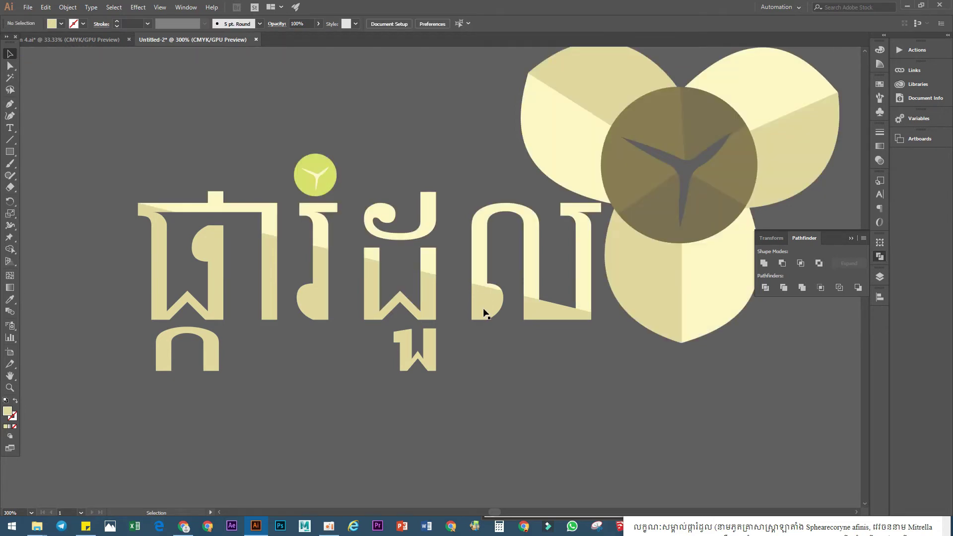
{"action": "left_click", "coordinate": [486, 299]}
{"action": "double_click", "coordinate": [551, 306]}
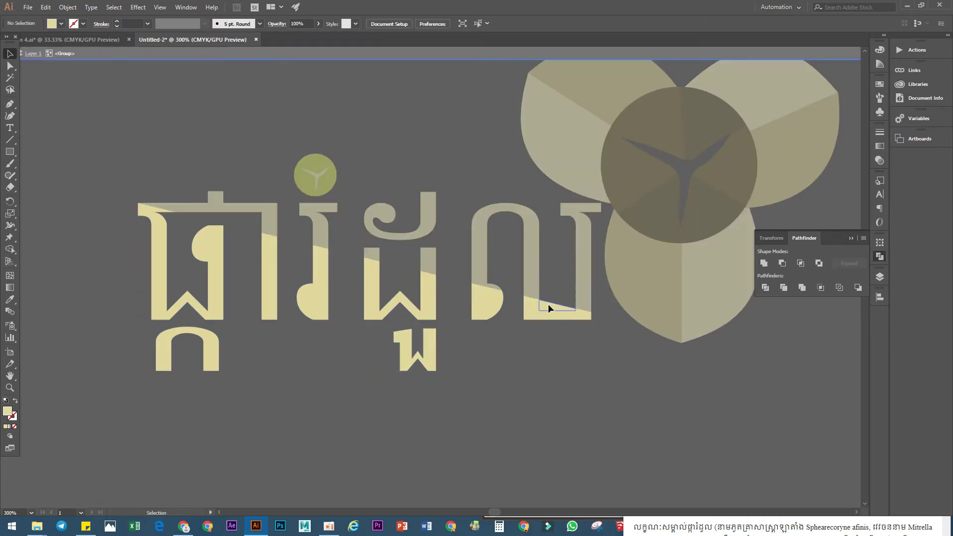
{"action": "left_click", "coordinate": [485, 302]}
{"action": "left_click", "coordinate": [436, 325]}
Remove the filled counters inside the lower loops of the second and first letters, keeping the letter strokes.
{"action": "left_click", "coordinate": [310, 298]}
{"action": "key", "text": "Delete"}
{"action": "left_click", "coordinate": [309, 302]}
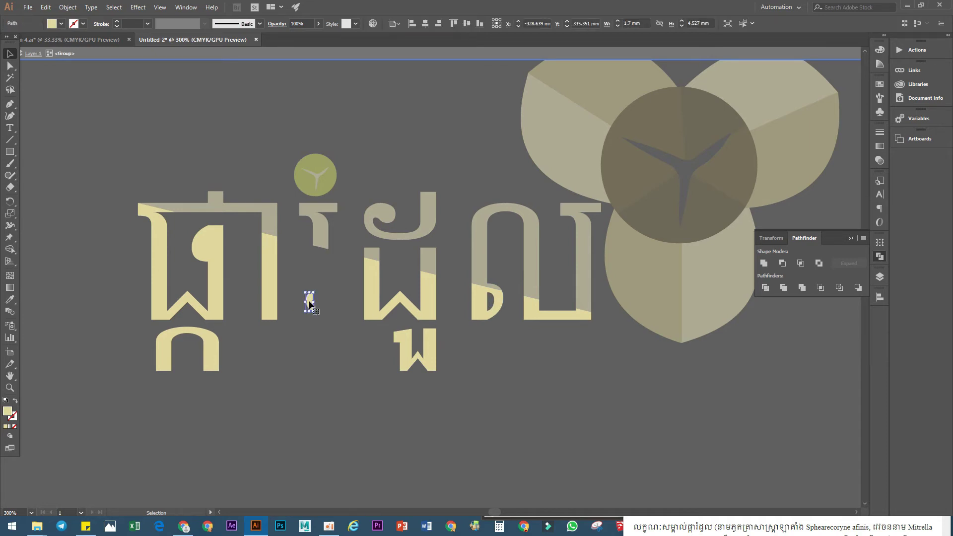
{"action": "double_click", "coordinate": [309, 301]}
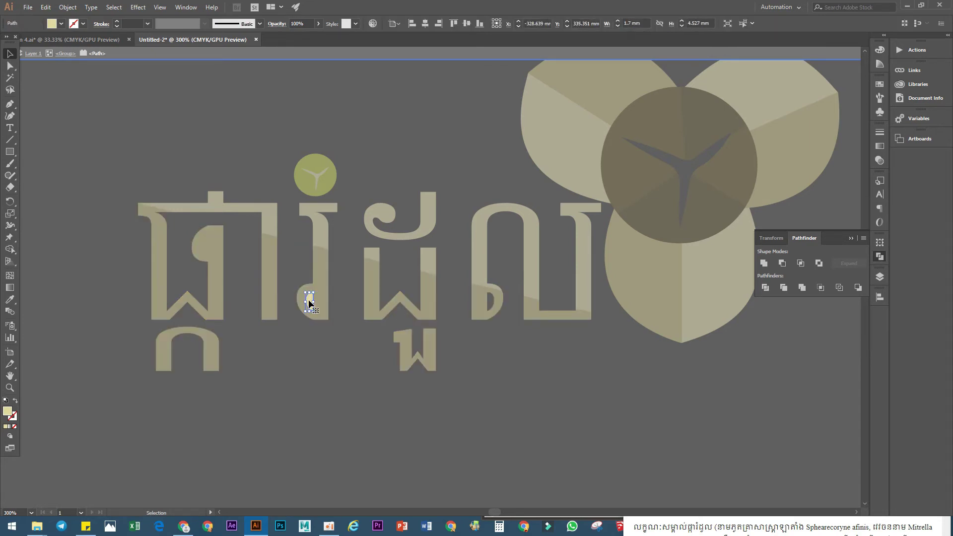
{"action": "key", "text": "Delete"}
{"action": "double_click", "coordinate": [255, 300]}
{"action": "left_click", "coordinate": [207, 244]}
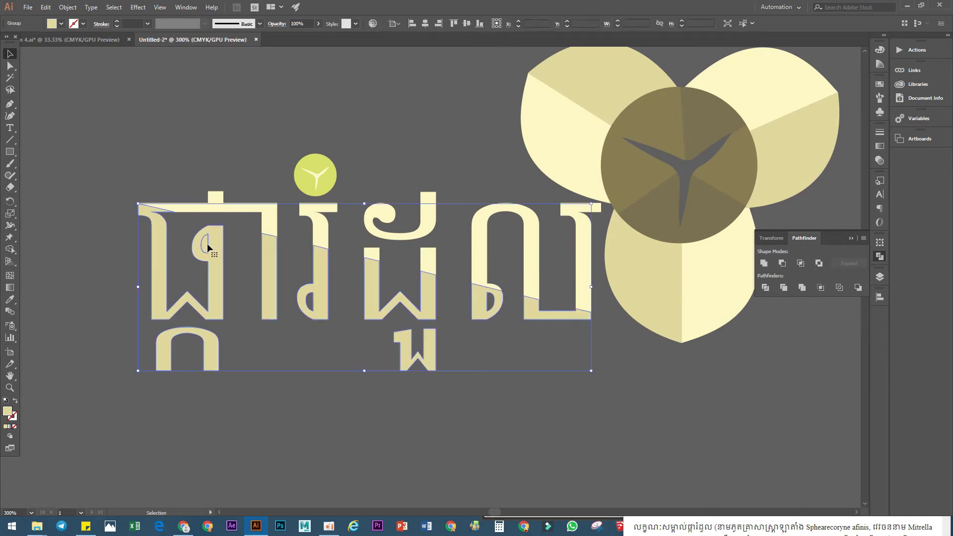
{"action": "double_click", "coordinate": [204, 245]}
{"action": "left_click", "coordinate": [243, 267]}
{"action": "double_click", "coordinate": [250, 267]}
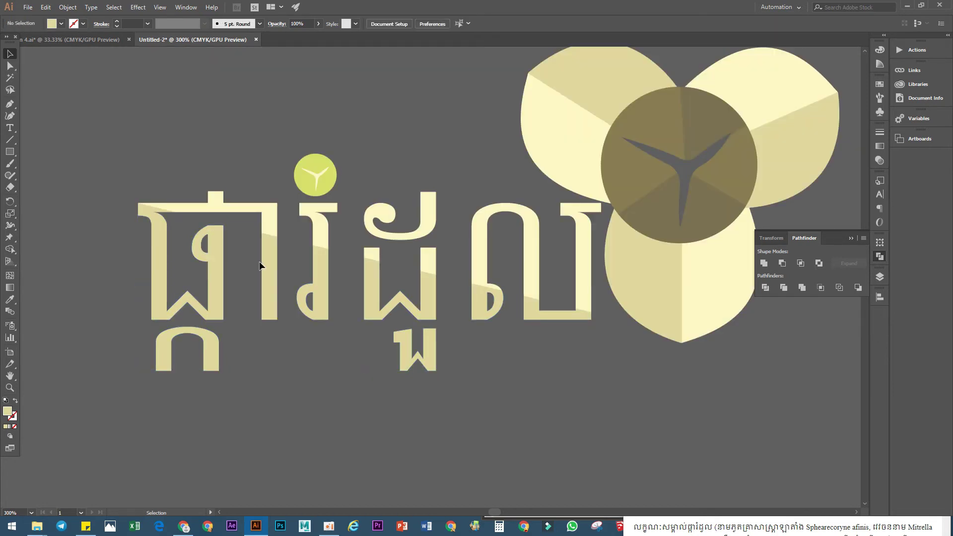
Select the finished word together with the three-petal flower and group them.
{"action": "key", "text": "ctrl+minus"}
{"action": "key", "text": "ctrl+minus"}
{"action": "key", "text": "ctrl+minus"}
{"action": "left_click_drag", "start_coordinate": [395, 302], "coordinate": [406, 326]}
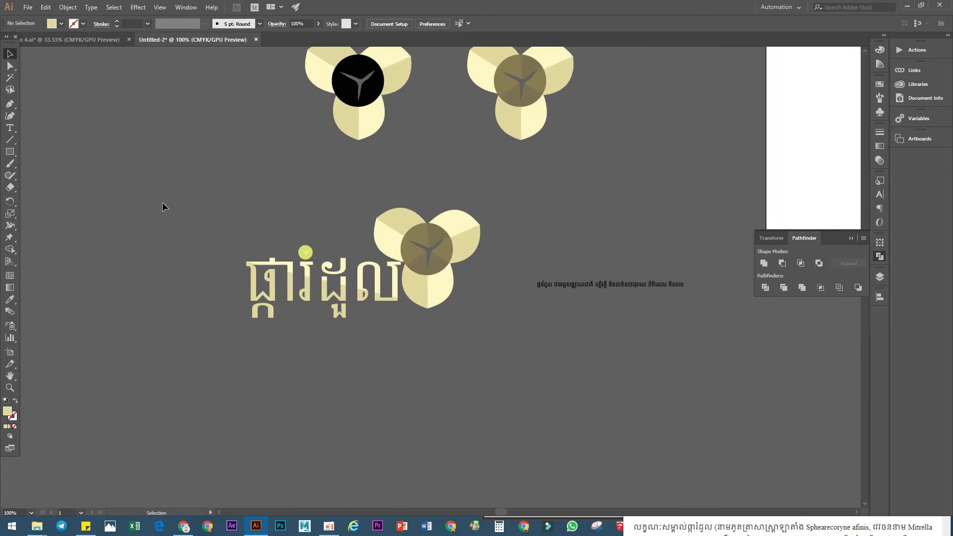
{"action": "left_click_drag", "start_coordinate": [483, 342], "coordinate": [482, 339]}
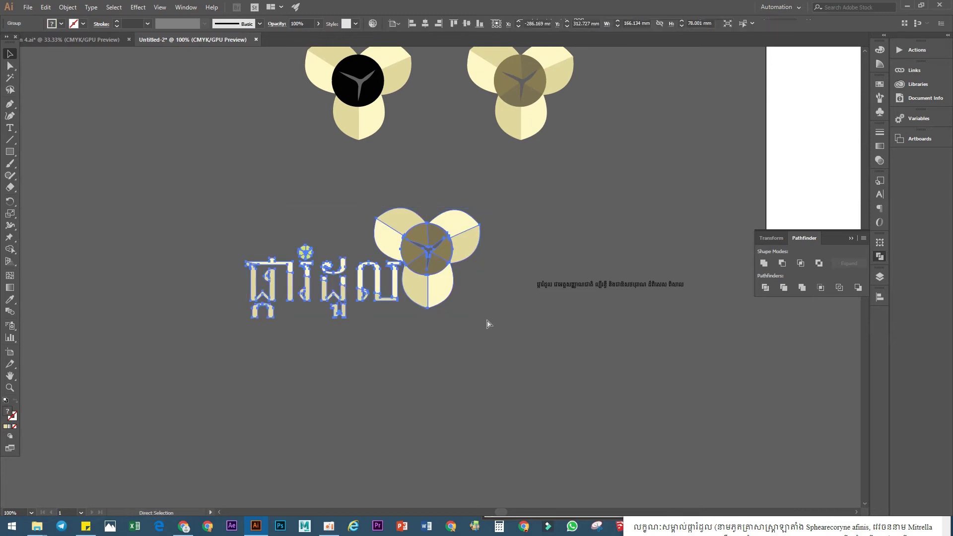
{"action": "left_click", "coordinate": [516, 304]}
Move the small Khmer tagline from beside the flower to beneath the word.
{"action": "left_click_drag", "start_coordinate": [582, 285], "coordinate": [293, 323]}
{"action": "scroll", "coordinate": [310, 325], "scroll_direction": "up", "scroll_amount": 2}
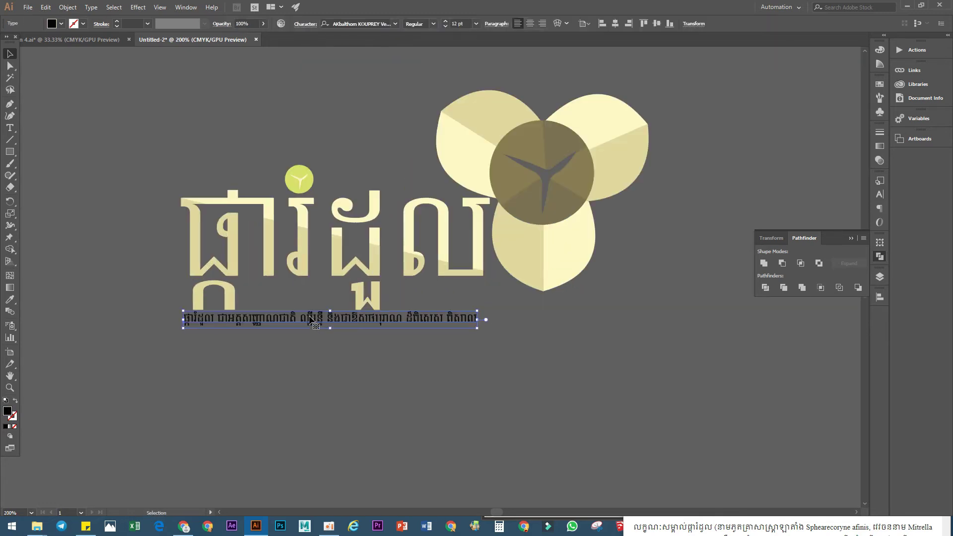
{"action": "double_click", "coordinate": [247, 346]}
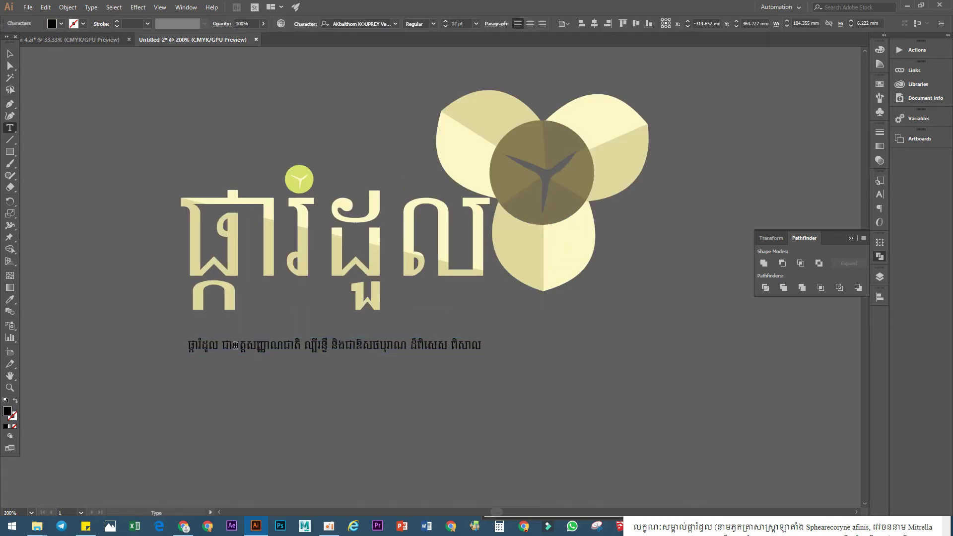
{"action": "left_click_drag", "start_coordinate": [235, 345], "coordinate": [360, 337]}
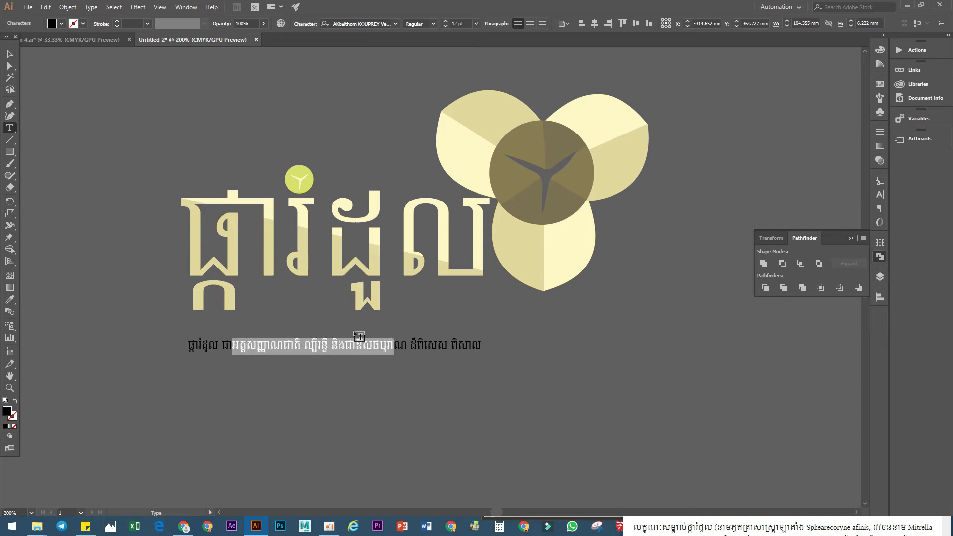
{"action": "left_click", "coordinate": [10, 54]}
{"action": "left_click", "coordinate": [39, 153]}
{"action": "left_click", "coordinate": [196, 248]}
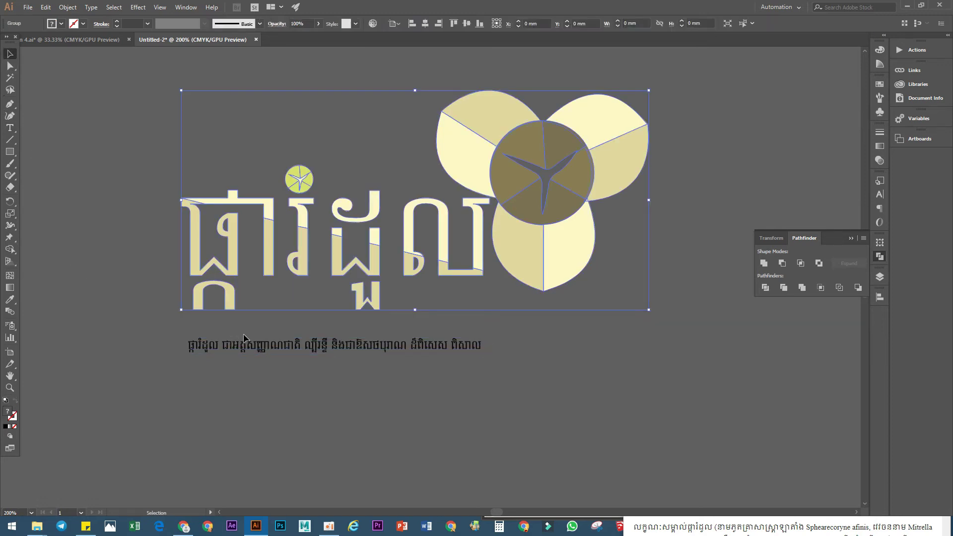
{"action": "left_click", "coordinate": [131, 354]}
Scale the Khmer tagline up to about 17 pt and place it below the word.
{"action": "left_click_drag", "start_coordinate": [259, 353], "coordinate": [257, 336]}
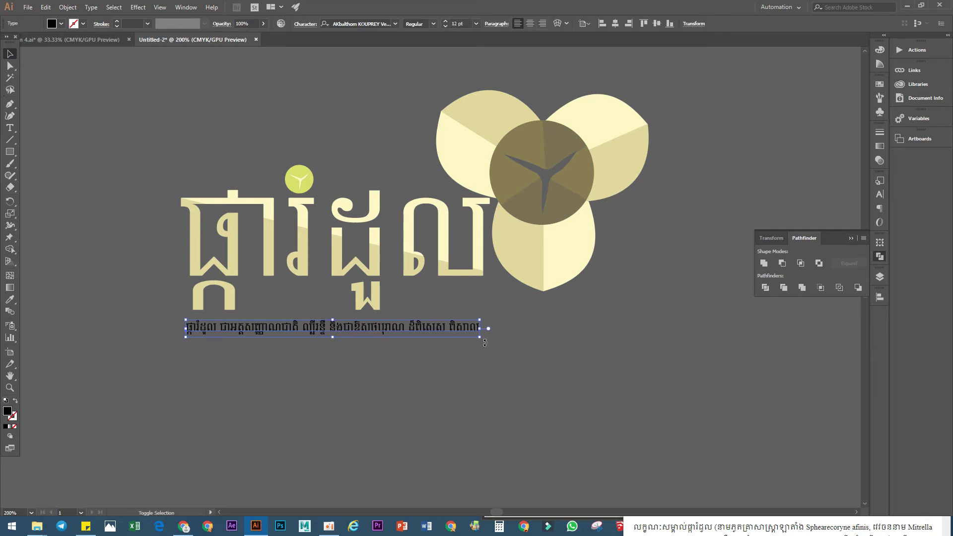
{"action": "left_click_drag", "start_coordinate": [475, 341], "coordinate": [630, 374]}
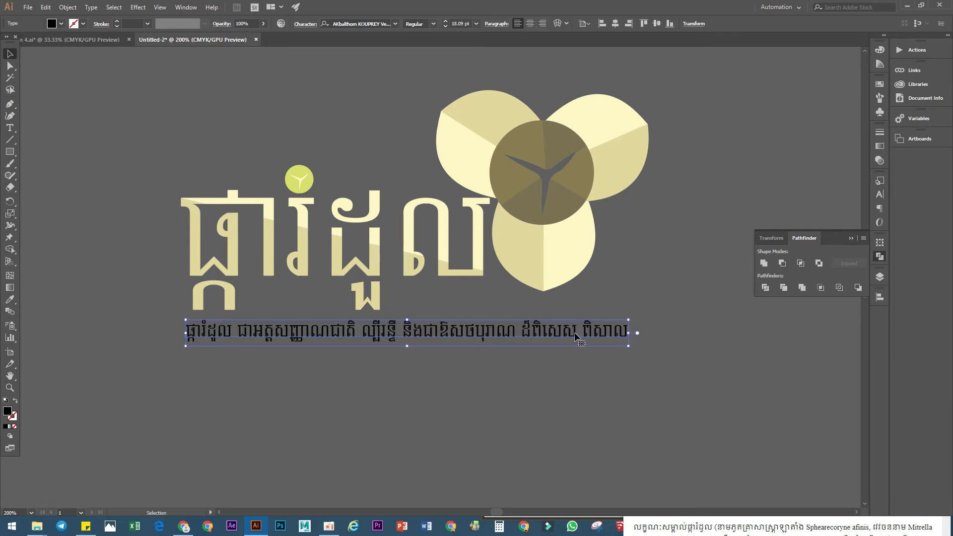
{"action": "left_click_drag", "start_coordinate": [577, 338], "coordinate": [611, 343]}
{"action": "left_click_drag", "start_coordinate": [430, 334], "coordinate": [412, 341]}
{"action": "scroll", "coordinate": [456, 370], "scroll_direction": "down", "scroll_amount": 1}
{"action": "left_click", "coordinate": [184, 252]}
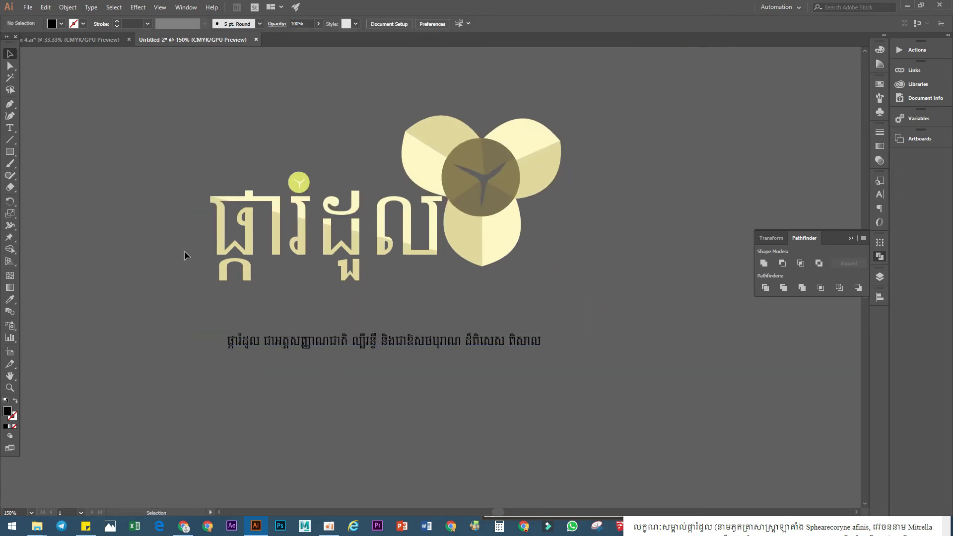
{"action": "scroll", "coordinate": [395, 222], "scroll_direction": "down", "scroll_amount": 3}
{"action": "scroll", "coordinate": [395, 221], "scroll_direction": "up", "scroll_amount": 3}
Enlarge the tagline to about 18 pt and place it directly under the word, starting at the first letter.
{"action": "left_click_drag", "start_coordinate": [339, 262], "coordinate": [323, 234]}
{"action": "left_click_drag", "start_coordinate": [519, 243], "coordinate": [531, 244]}
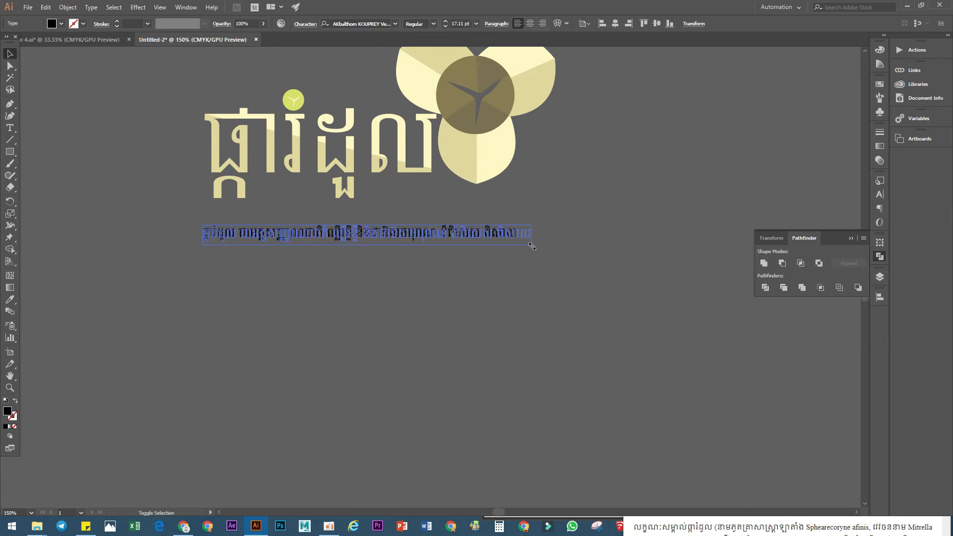
{"action": "left_click_drag", "start_coordinate": [400, 233], "coordinate": [405, 213]}
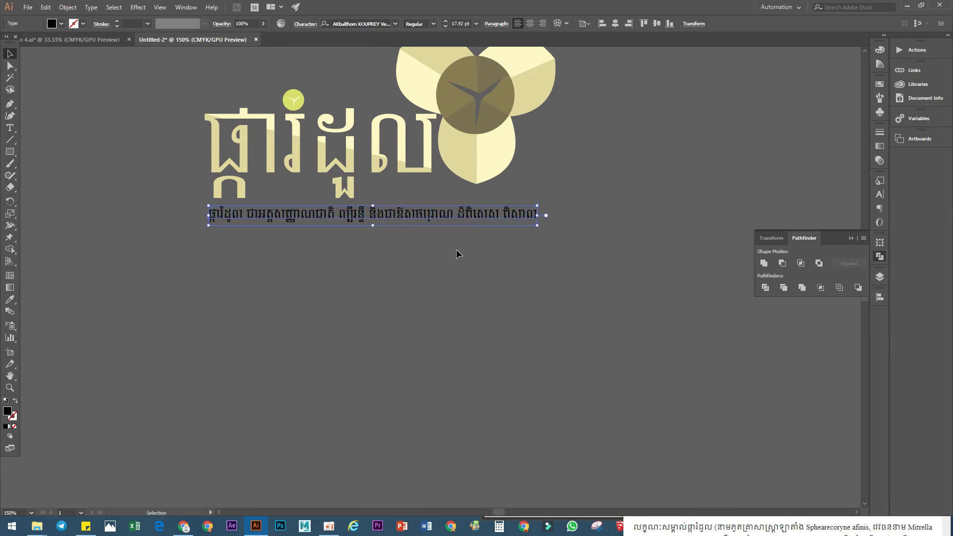
{"action": "left_click", "coordinate": [457, 253]}
Fill the tagline with the yellow-green sampled from the circle above the second letter.
{"action": "left_click_drag", "start_coordinate": [594, 249], "coordinate": [502, 285]}
{"action": "left_click", "coordinate": [367, 253]}
{"action": "key", "text": "i"}
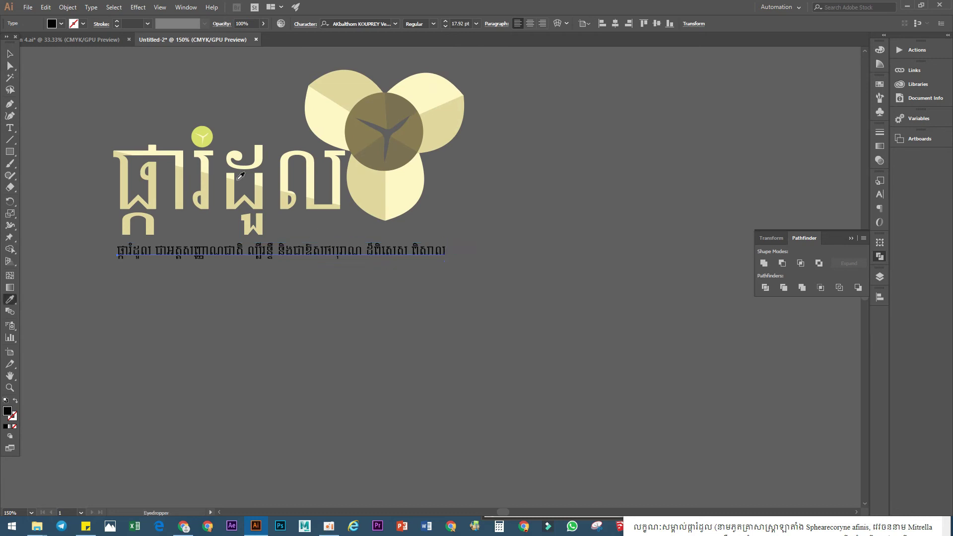
{"action": "left_click", "coordinate": [207, 139]}
{"action": "left_click", "coordinate": [11, 55]}
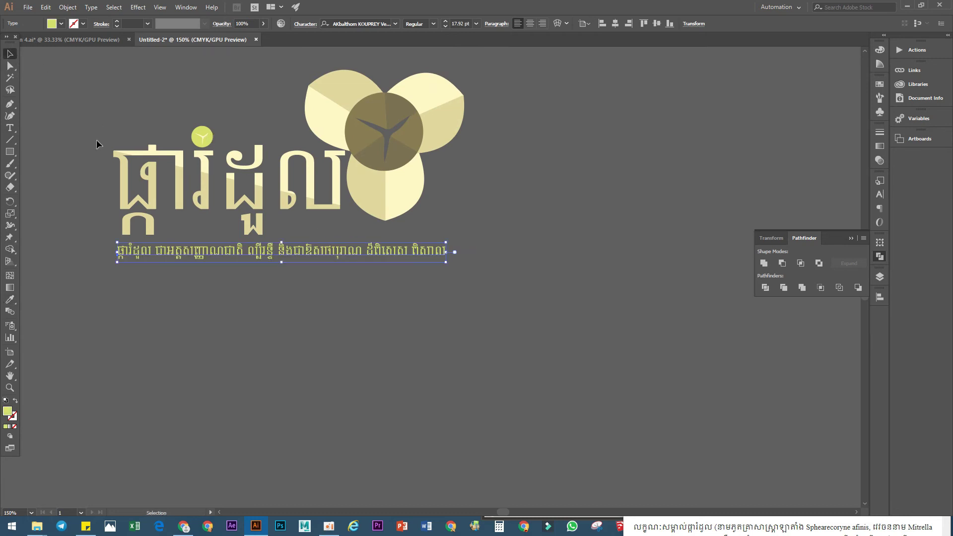
Draw a new landscape artboard around the logo and its tagline.
{"action": "scroll", "coordinate": [357, 195], "scroll_direction": "down", "scroll_amount": 2}
{"action": "left_click_drag", "start_coordinate": [232, 277], "coordinate": [248, 315]}
{"action": "scroll", "coordinate": [355, 231], "scroll_direction": "up", "scroll_amount": 1}
{"action": "left_click_drag", "start_coordinate": [259, 184], "coordinate": [262, 245]}
{"action": "left_click", "coordinate": [178, 217]}
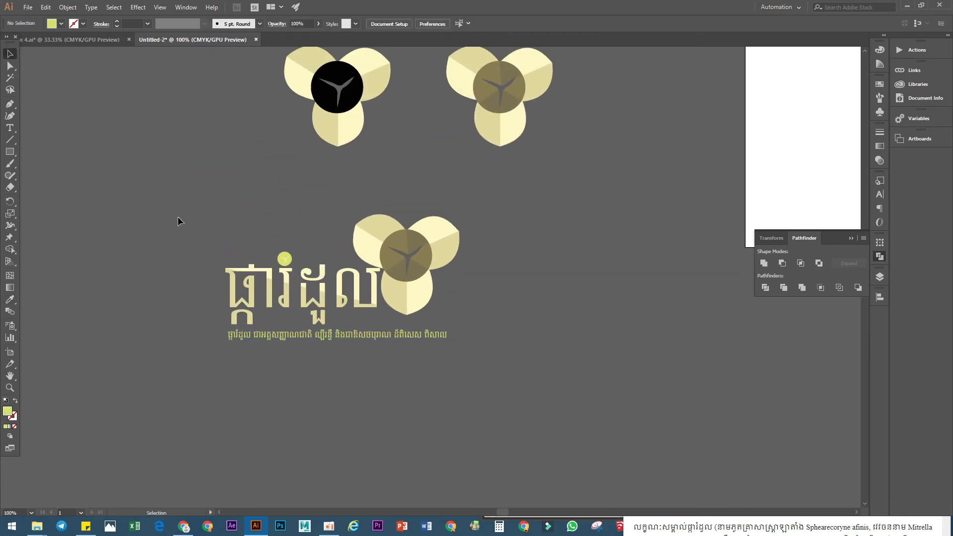
{"action": "left_click", "coordinate": [10, 351]}
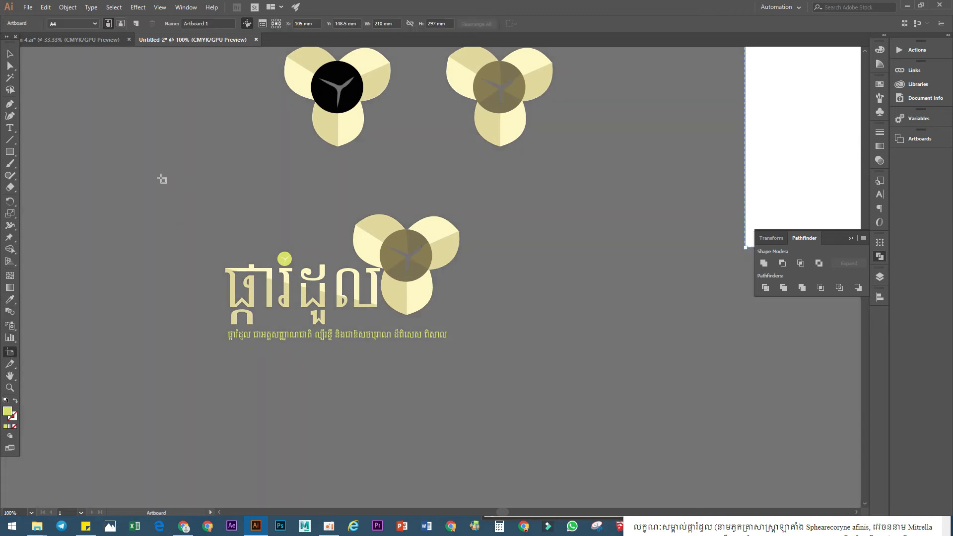
{"action": "left_click_drag", "start_coordinate": [160, 177], "coordinate": [557, 398]}
{"action": "key", "text": "v"}
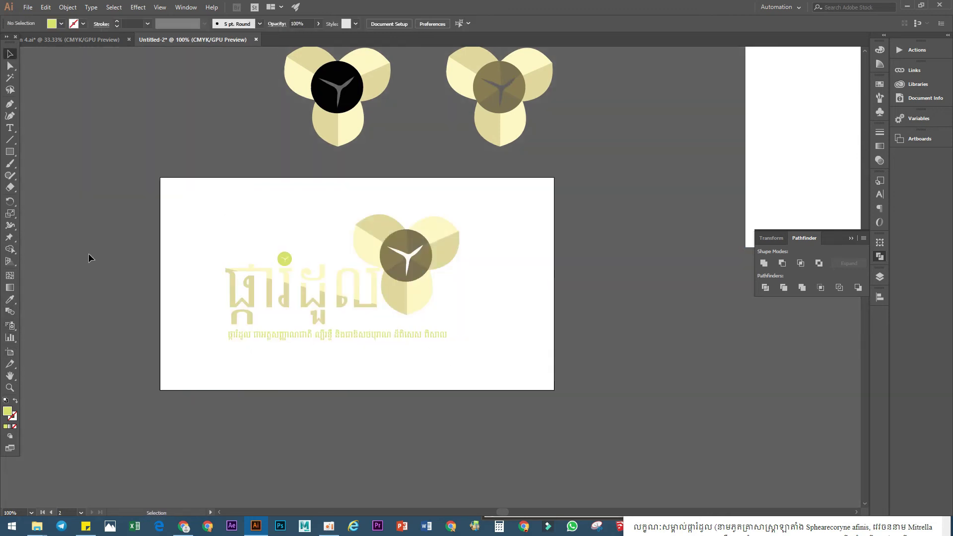
Group the whole logo with its tagline and scale the group down to about a quarter of its size.
{"action": "left_click_drag", "start_coordinate": [168, 210], "coordinate": [484, 381]}
{"action": "right_click", "coordinate": [416, 284]}
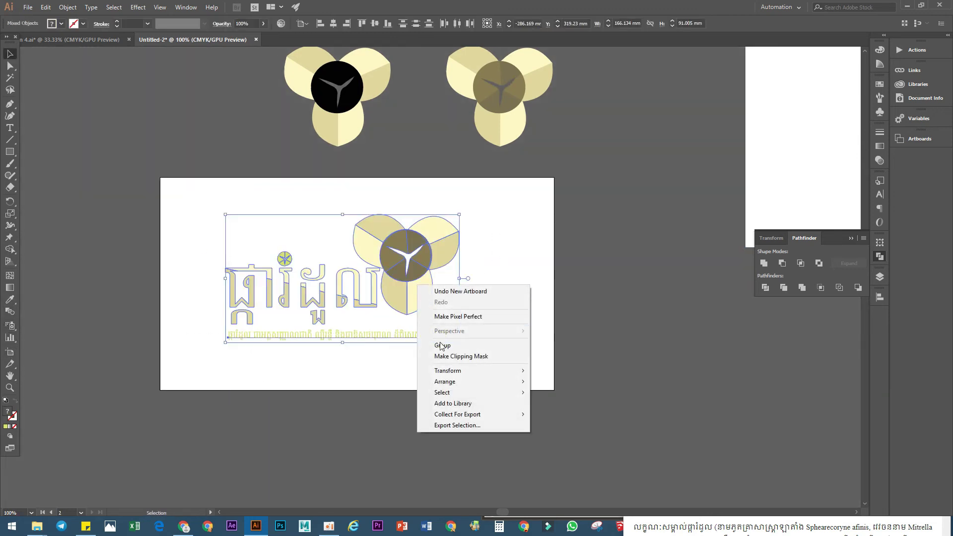
{"action": "left_click", "coordinate": [441, 344]}
{"action": "left_click_drag", "start_coordinate": [459, 342], "coordinate": [281, 304]}
{"action": "left_click", "coordinate": [228, 297]}
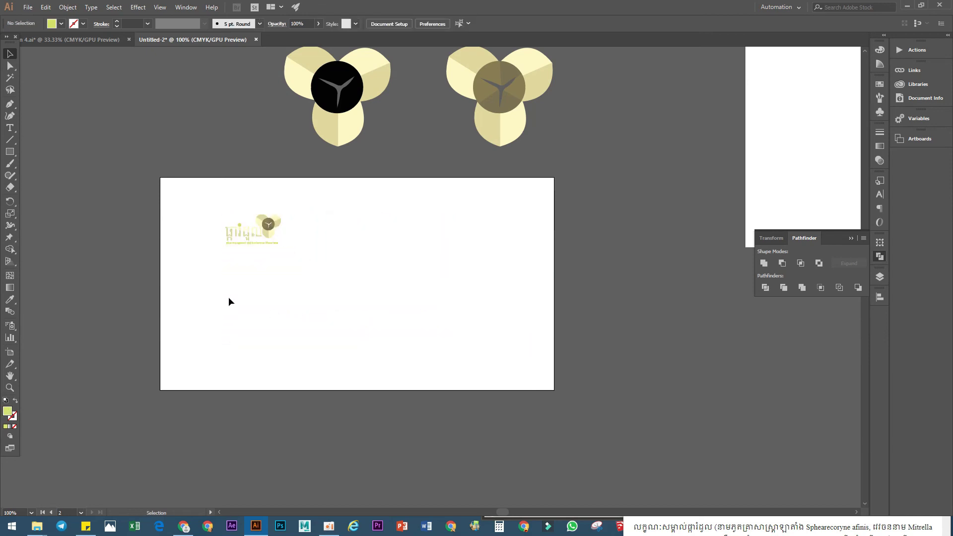
Draw a rectangle about 53 × 33 mm behind the logo and tagline and fill it with a mid-grey swatch.
{"action": "scroll", "coordinate": [264, 234], "scroll_direction": "up", "scroll_amount": 4}
{"action": "left_click", "coordinate": [9, 151]}
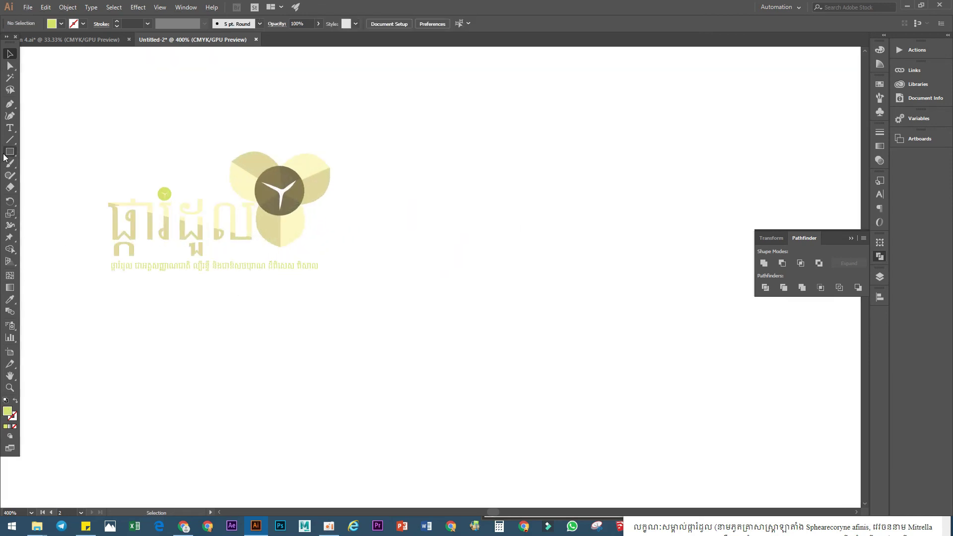
{"action": "left_click_drag", "start_coordinate": [66, 122], "coordinate": [366, 305]}
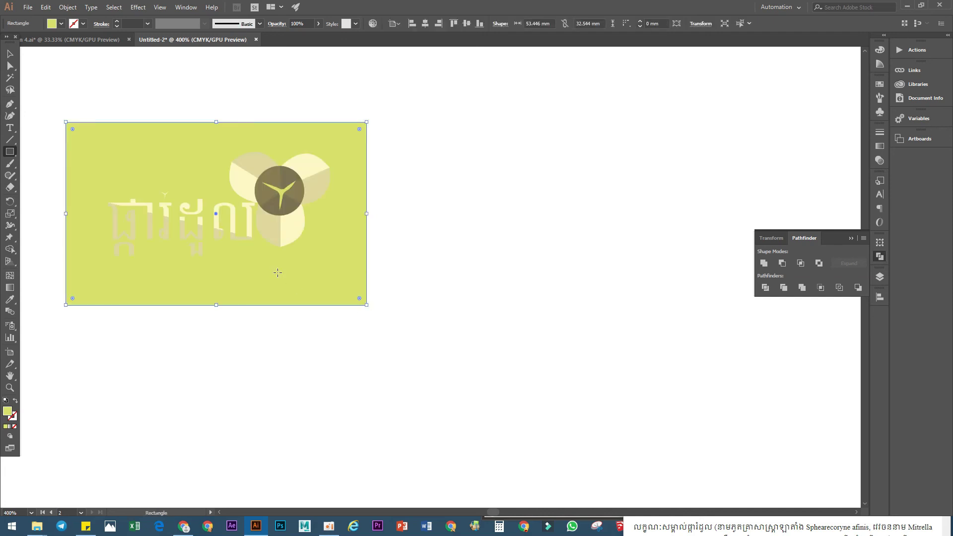
{"action": "left_click", "coordinate": [55, 25]}
{"action": "left_click", "coordinate": [63, 70]}
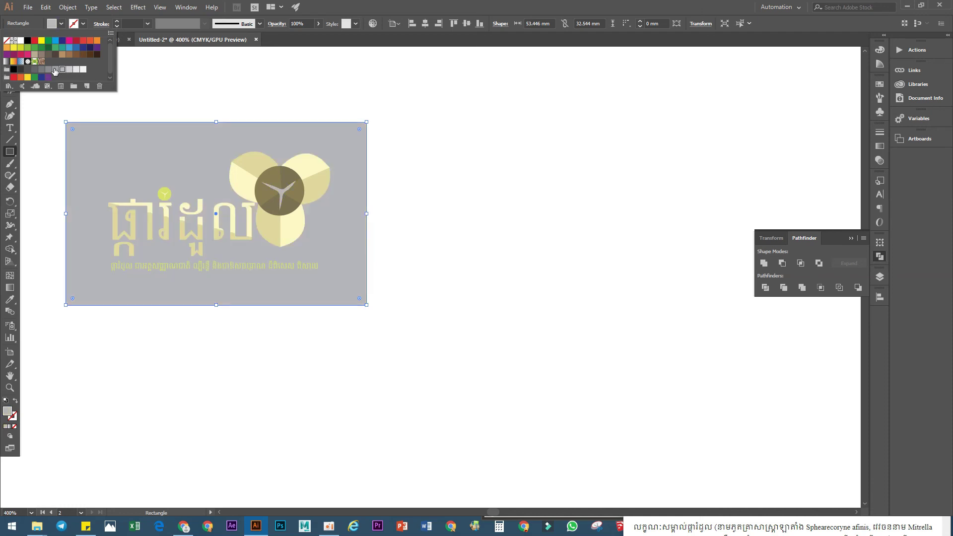
{"action": "left_click", "coordinate": [55, 69]}
{"action": "left_click", "coordinate": [313, 2]}
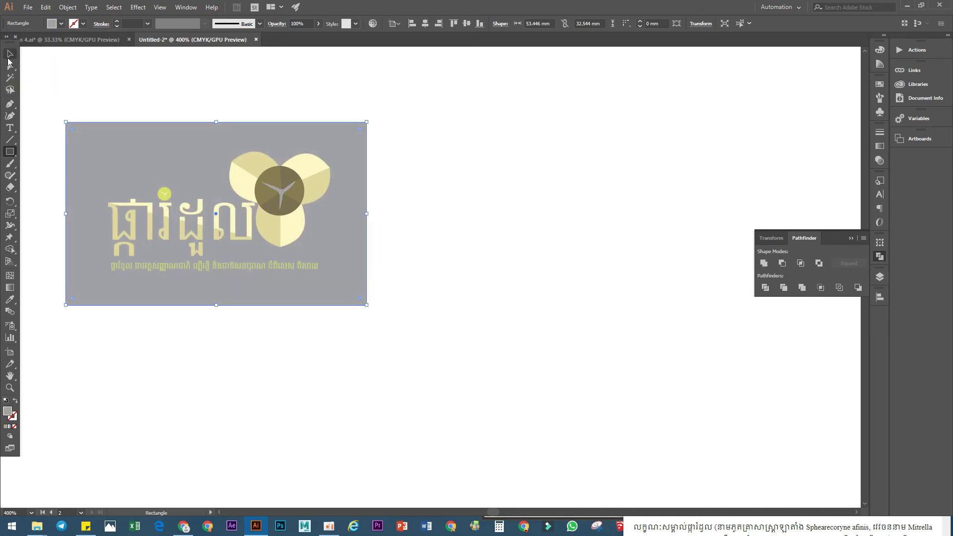
Shift the grey rectangle slightly down and enlarge it to about 54.7 × 33.3 mm.
{"action": "left_click", "coordinate": [9, 55]}
{"action": "left_click", "coordinate": [131, 348]}
{"action": "mouse_move", "coordinate": [157, 297]}
{"action": "left_mouse_down"}
{"action": "mouse_move", "coordinate": [153, 312]}
{"action": "mouse_move", "coordinate": [157, 305]}
{"action": "left_mouse_up"}
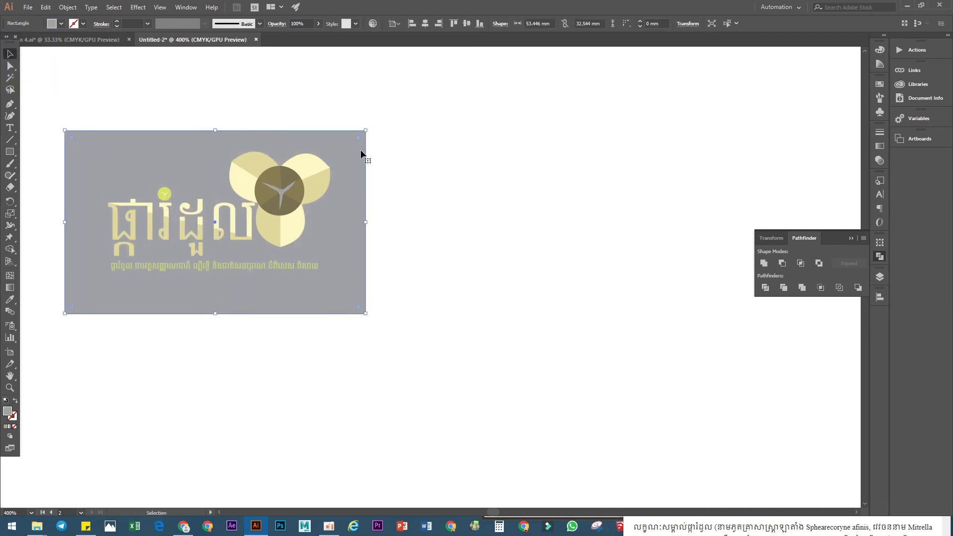
{"action": "left_click_drag", "start_coordinate": [367, 131], "coordinate": [373, 124]}
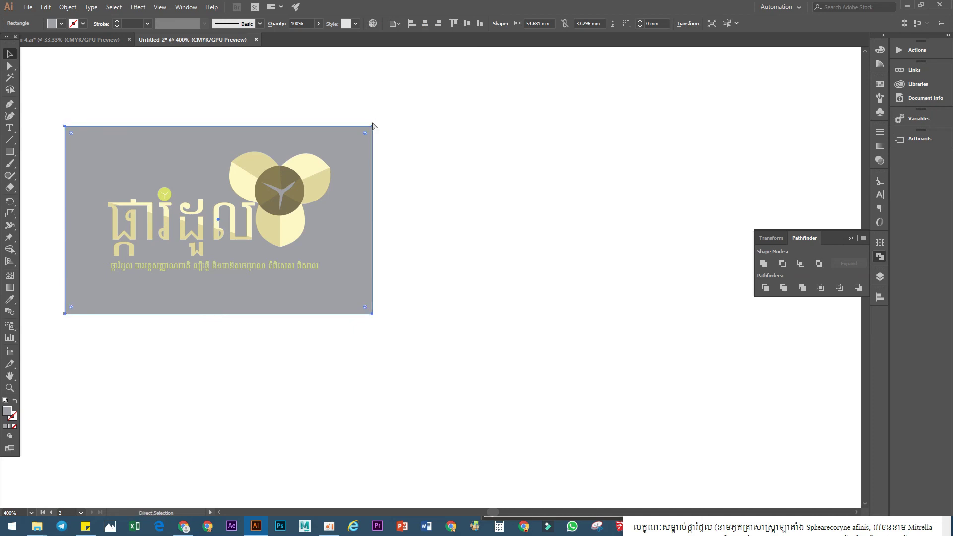
Duplicate the grey rectangle in place and delete the copy's upper-right corner point to leave a diagonal half.
{"action": "left_click", "coordinate": [9, 65]}
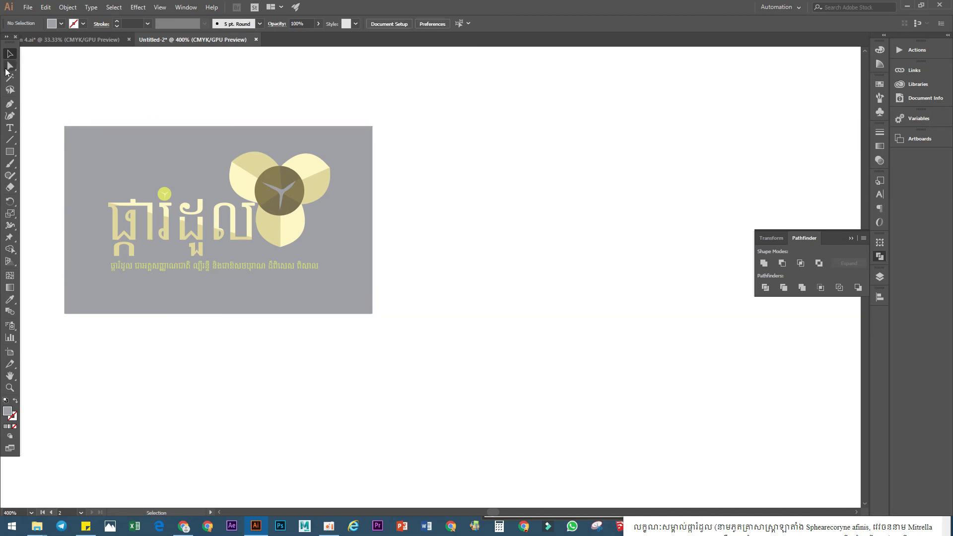
{"action": "left_click", "coordinate": [369, 130]}
{"action": "left_click_drag", "start_coordinate": [373, 128], "coordinate": [372, 127]}
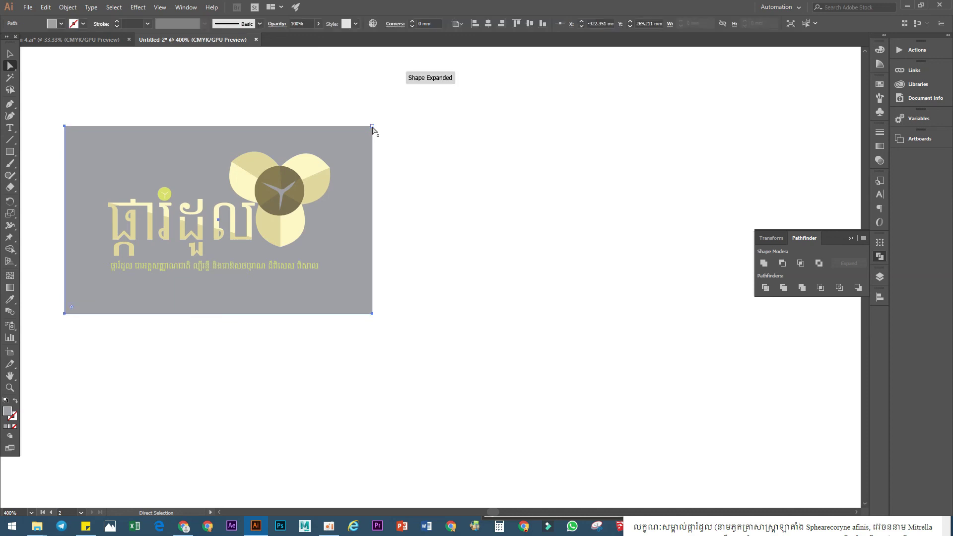
Try a lighter grey swatch as the fill of the triangular half of the background.
{"action": "left_click", "coordinate": [61, 25]}
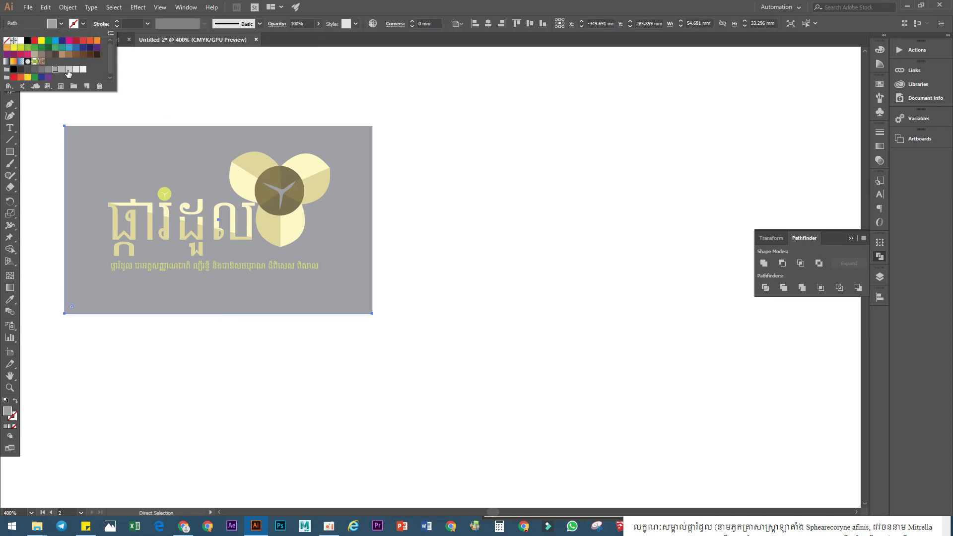
{"action": "left_click", "coordinate": [63, 69]}
{"action": "left_click", "coordinate": [258, 2]}
Fill the triangular half of the background with a darker grey swatch than the rectangle behind it.
{"action": "left_click", "coordinate": [10, 53]}
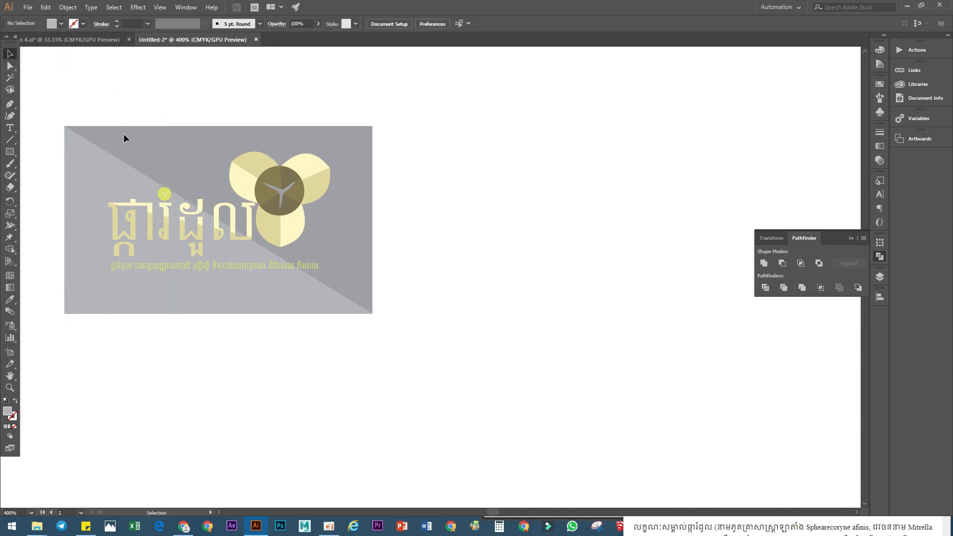
{"action": "left_click", "coordinate": [103, 203]}
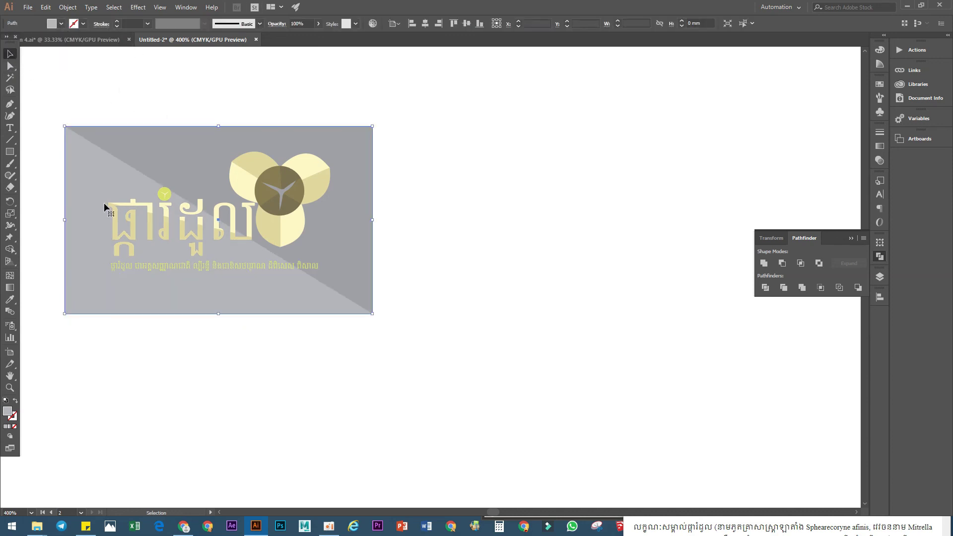
{"action": "left_click", "coordinate": [60, 24]}
{"action": "left_click", "coordinate": [48, 70]}
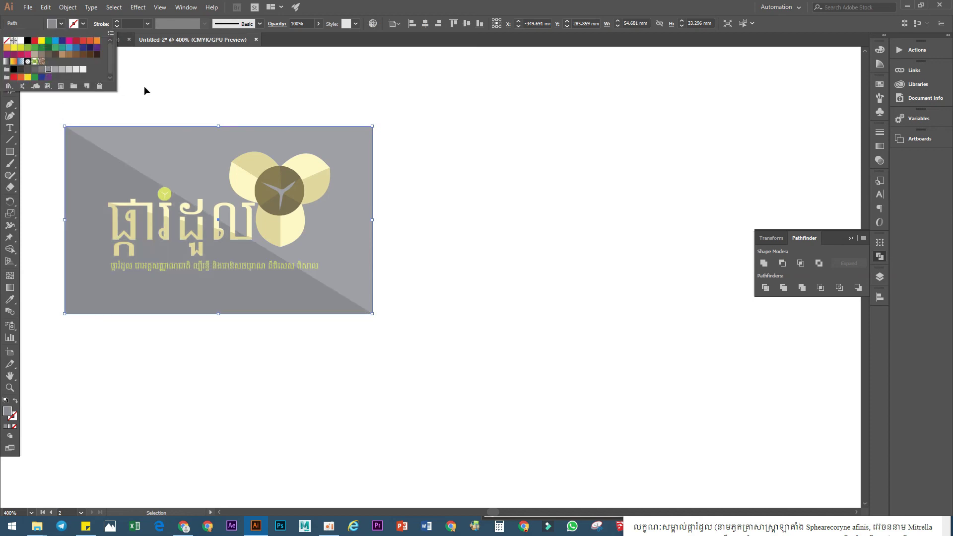
{"action": "left_click", "coordinate": [236, 83]}
{"action": "left_click", "coordinate": [447, 277]}
Examine the logo and tagline against the two-tone grey background, both from a distance and close up.
{"action": "key", "text": "ctrl+minus"}
{"action": "key", "text": "ctrl+minus"}
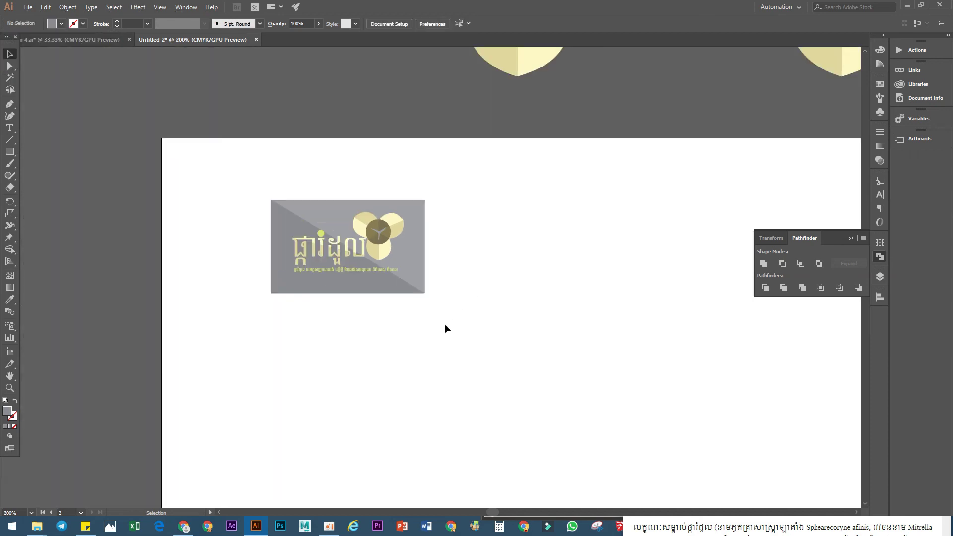
{"action": "left_click_drag", "start_coordinate": [445, 323], "coordinate": [356, 342]}
{"action": "scroll", "coordinate": [298, 319], "scroll_direction": "up", "scroll_amount": 2}
{"action": "left_click_drag", "start_coordinate": [206, 342], "coordinate": [236, 400]}
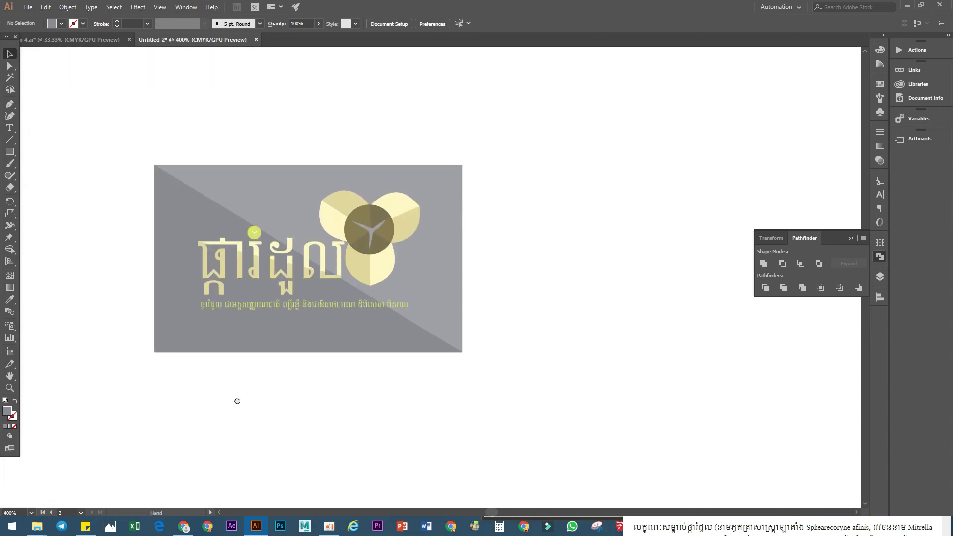
{"action": "scroll", "coordinate": [245, 388], "scroll_direction": "up", "scroll_amount": 2}
{"action": "left_click_drag", "start_coordinate": [229, 313], "coordinate": [244, 390]}
{"action": "scroll", "coordinate": [244, 394], "scroll_direction": "down", "scroll_amount": 1}
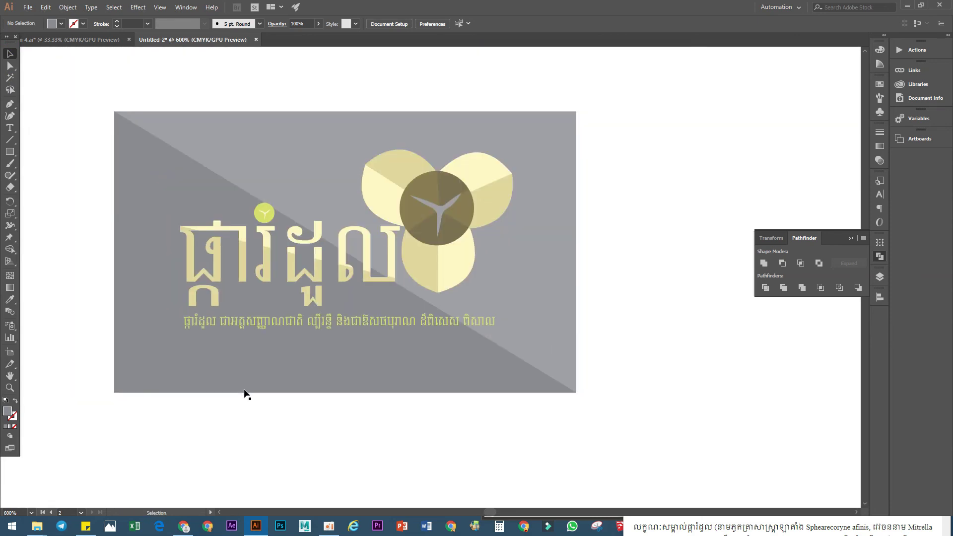